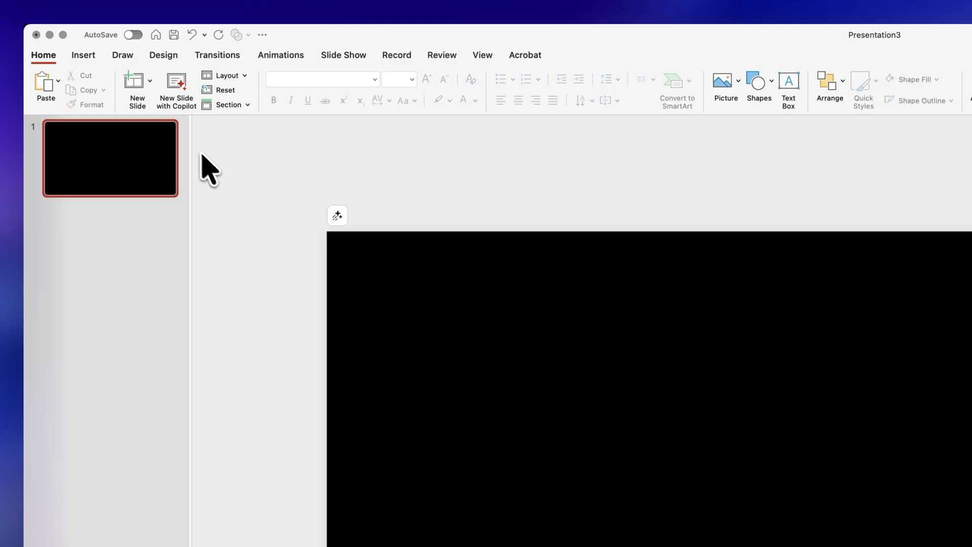
Insert the black jack-o-lantern icon from the 'halloween' icon search onto the slide.
left_click(86, 56)
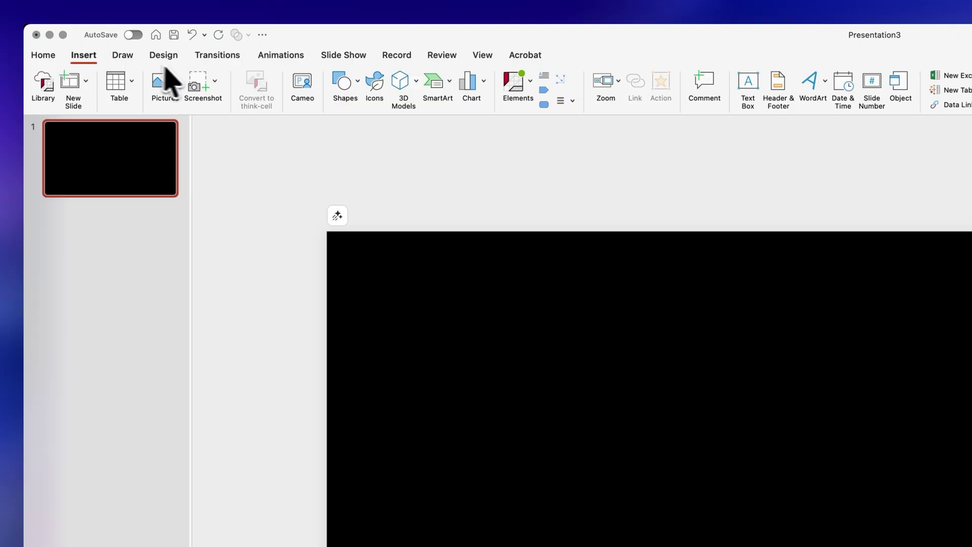
left_click(374, 87)
type("halloween")
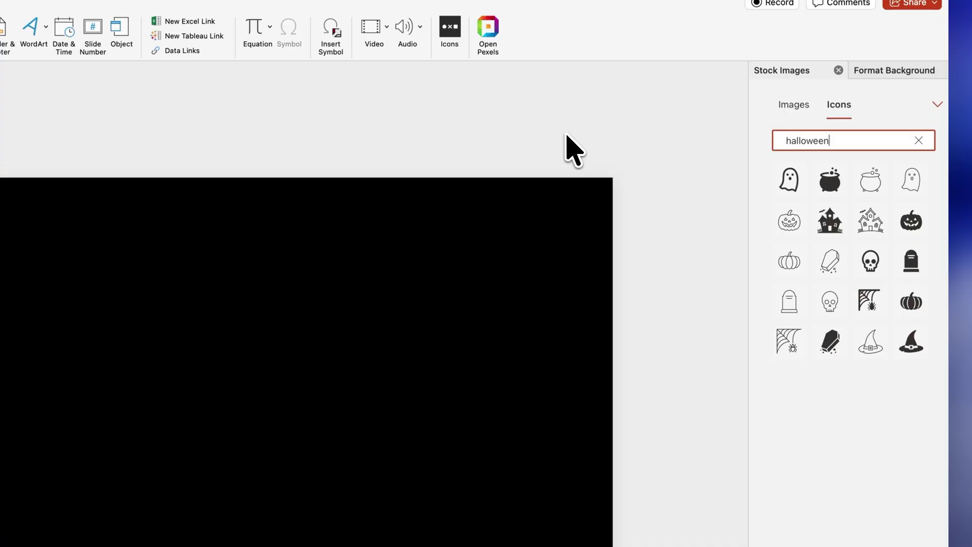
left_click(909, 219)
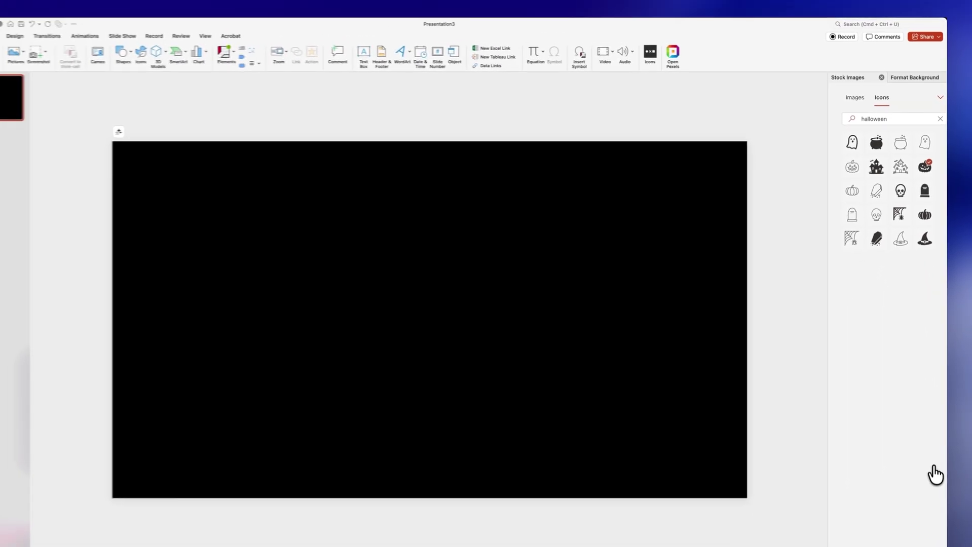
left_click(906, 517)
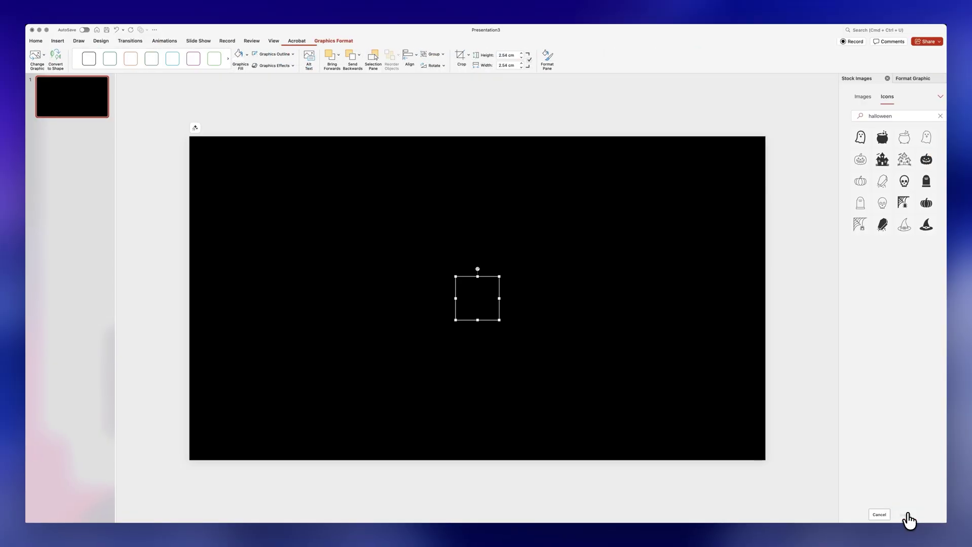
Give the pumpkin icon a solid orange outline and enlarge it to 9.69 cm.
right_click(477, 288)
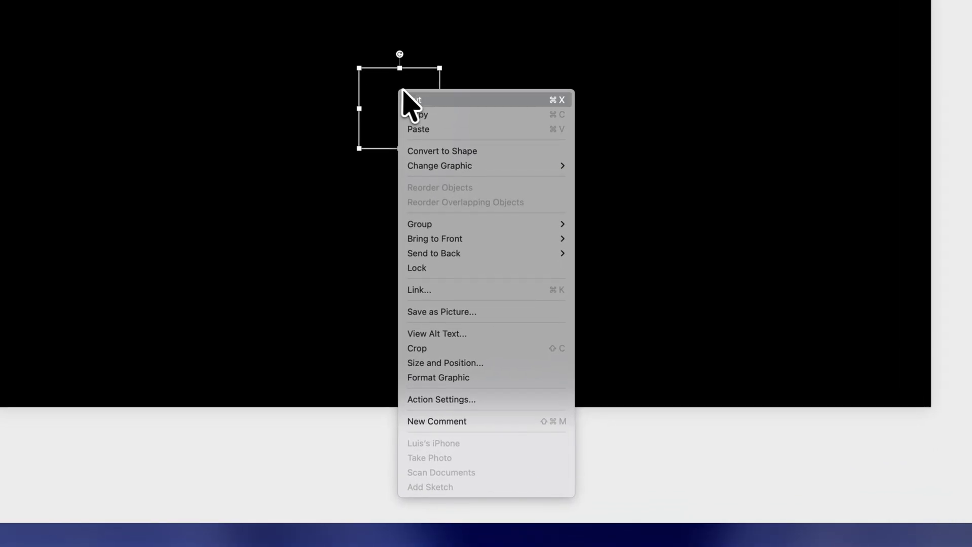
left_click(454, 379)
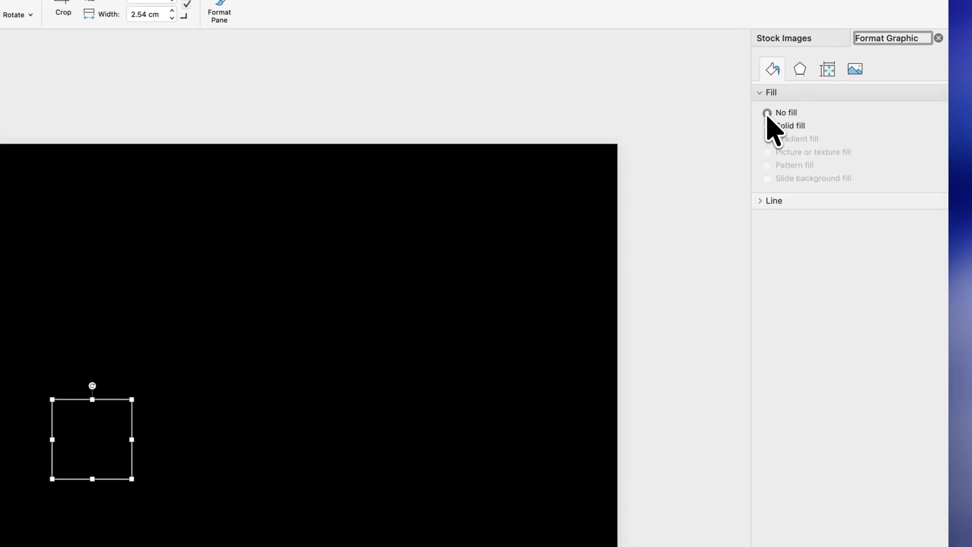
left_click(759, 200)
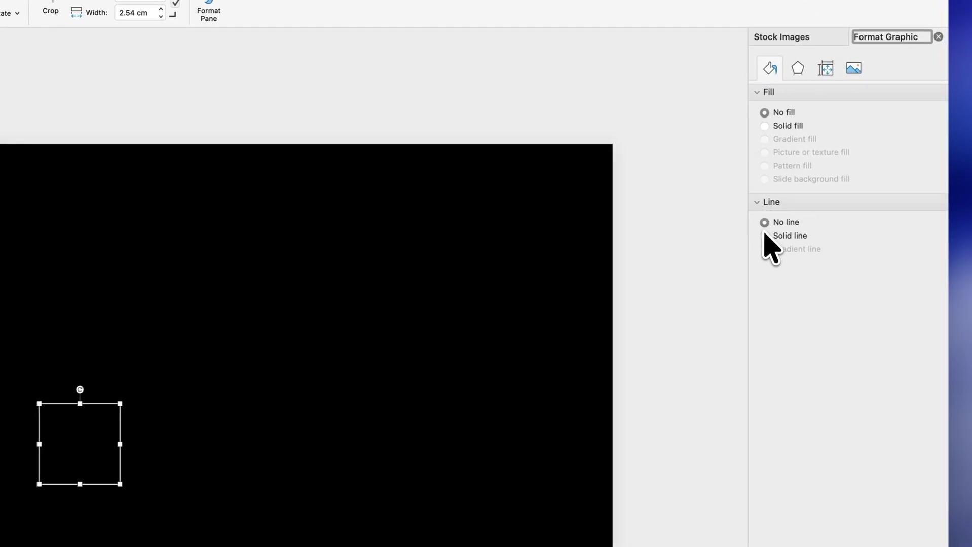
left_click(764, 236)
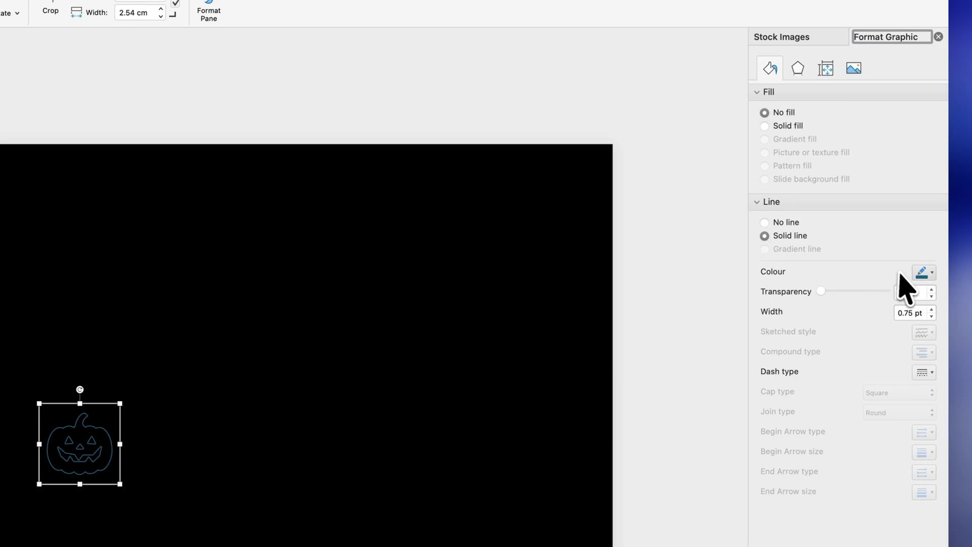
left_click(922, 273)
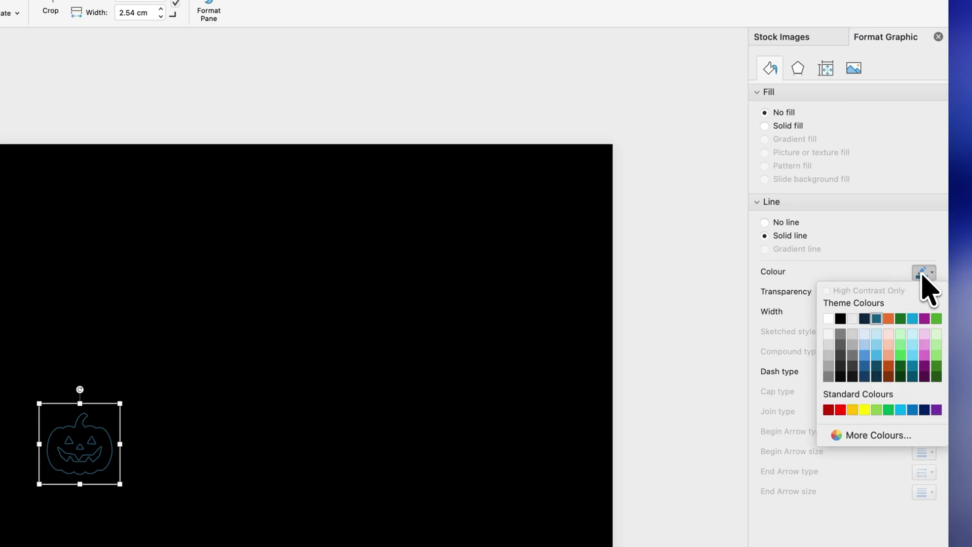
left_click(888, 355)
left_click_drag(119, 404, 228, 329)
left_click_drag(476, 248, 477, 245)
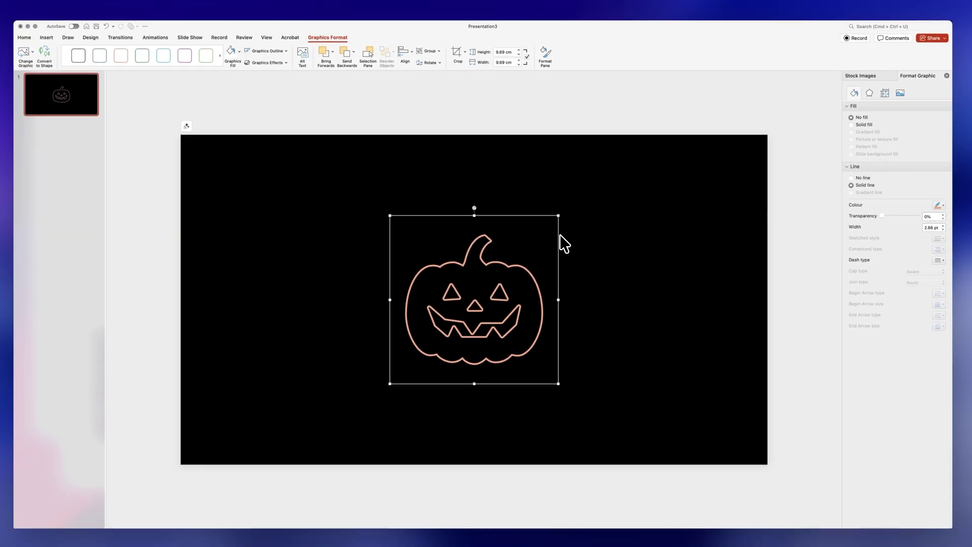
Set the pumpkin's outline width to 4 pt and add an orange glow at 35% transparency.
left_click(935, 226)
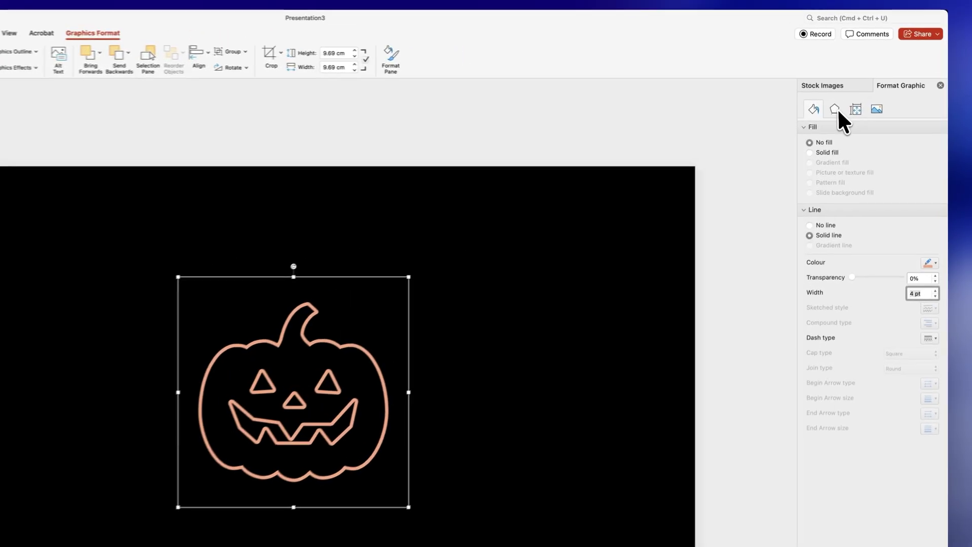
left_click(865, 96)
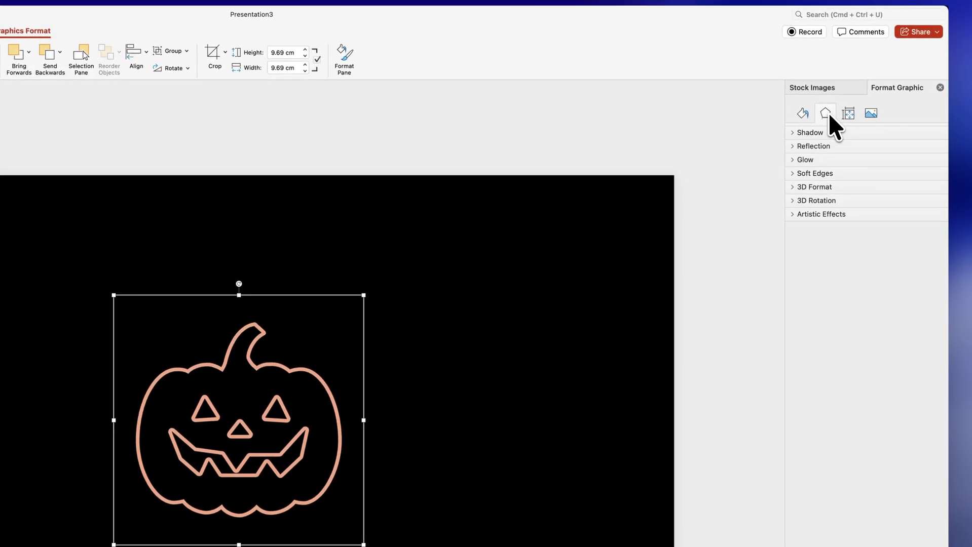
left_click(800, 161)
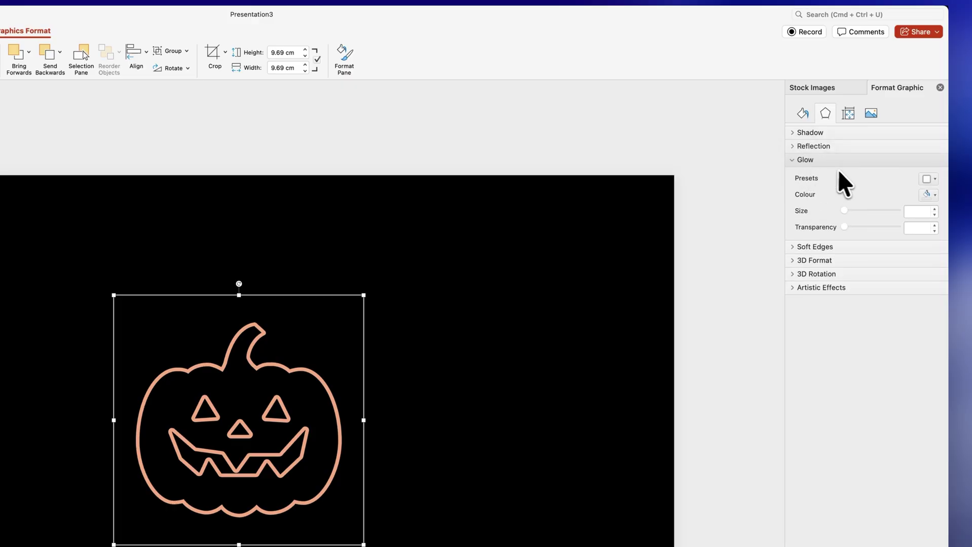
left_click(928, 180)
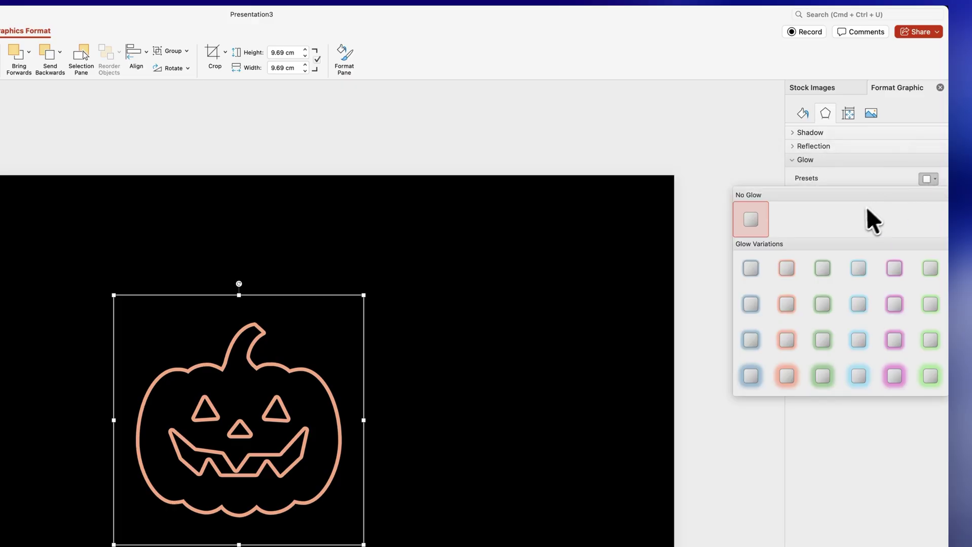
left_click(794, 330)
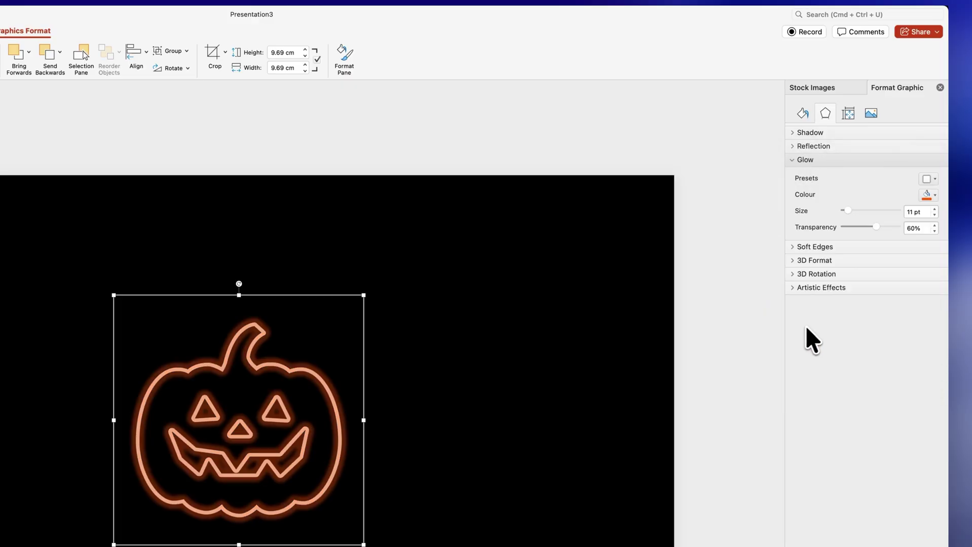
left_click_drag(875, 227, 861, 228)
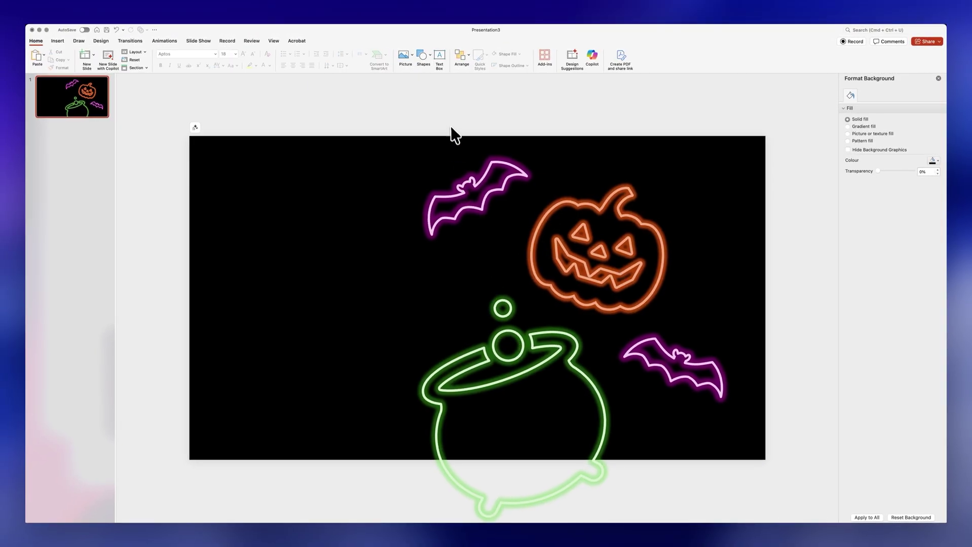
Add a text box reading 'Trick' in the Angelface font.
left_click(437, 59)
left_click(241, 273)
type("Trick")
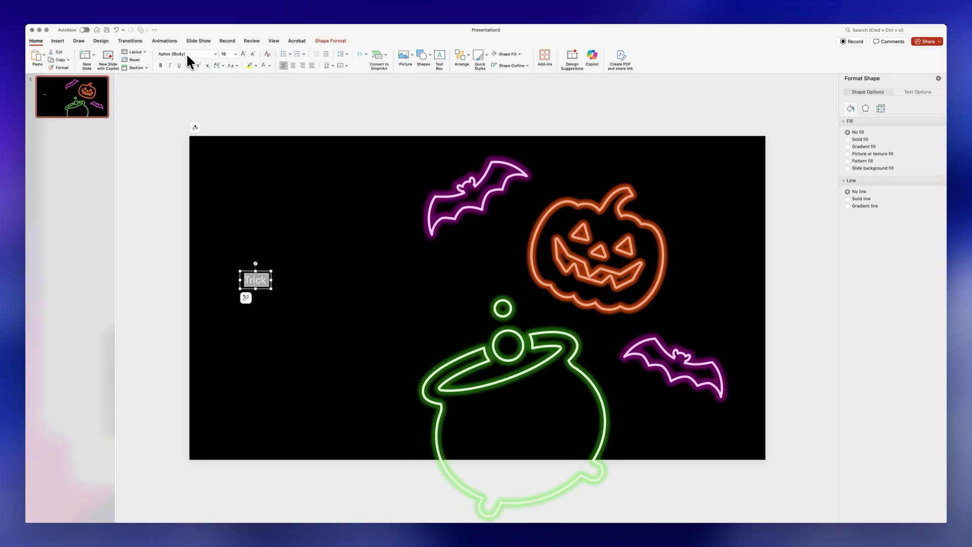
key("Return")
Enlarge the Trick text to 199 pt and colour it light blue.
left_click(243, 54)
left_click(244, 54)
left_click(244, 54)
left_click(244, 54)
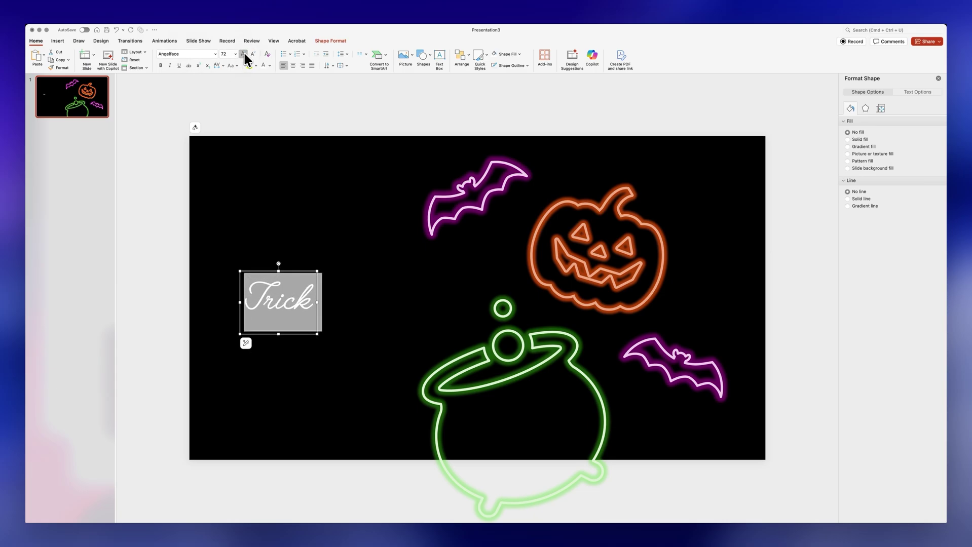
left_click(243, 54)
left_click(243, 54)
left_click(244, 54)
left_click(243, 54)
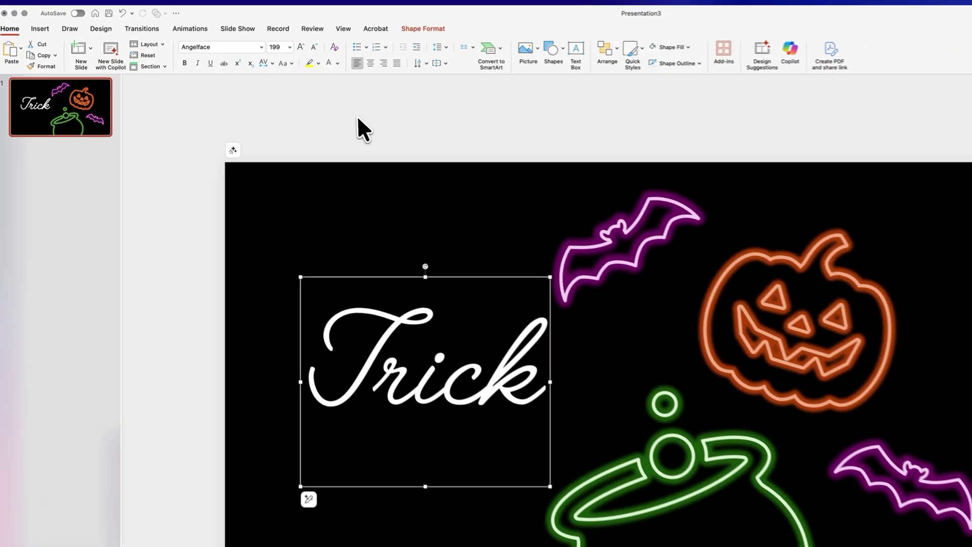
left_click(338, 63)
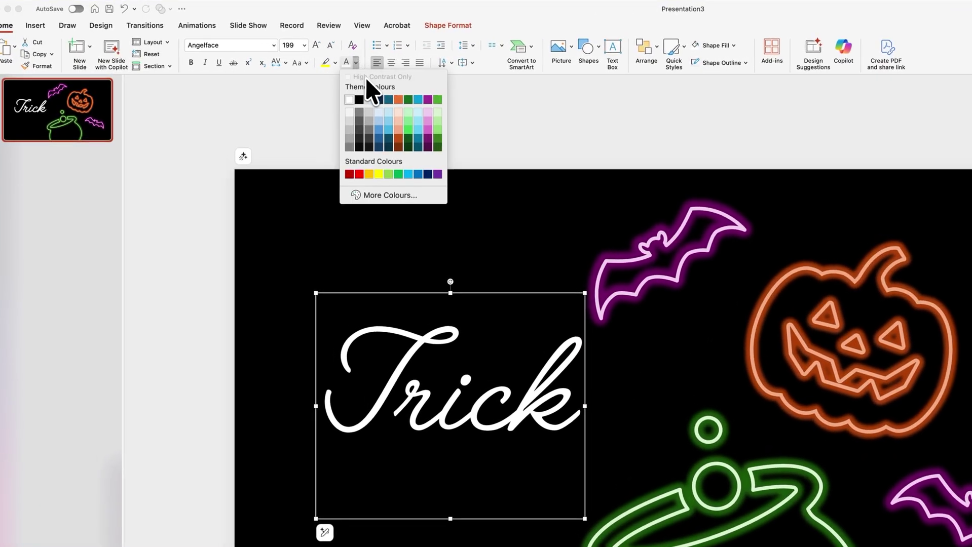
left_click(419, 121)
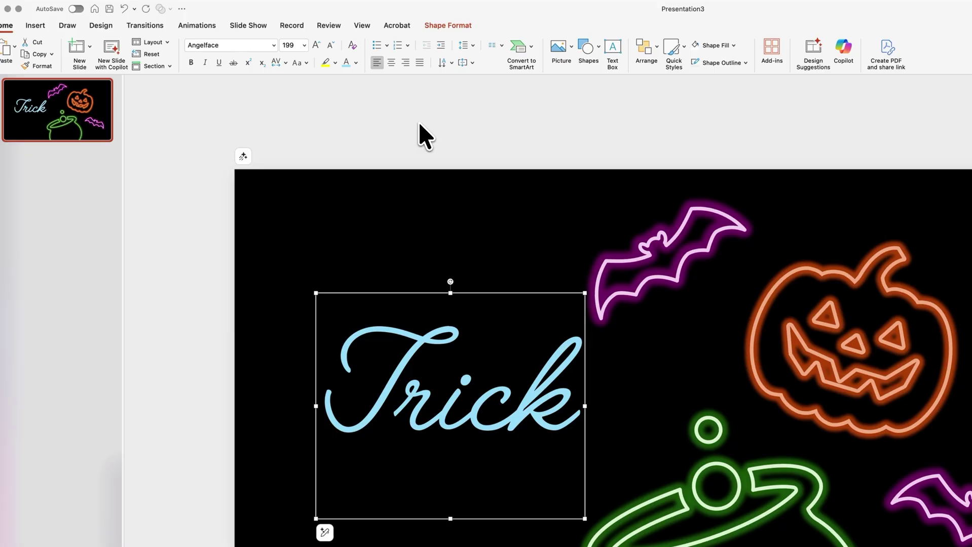
Give the script text a light-blue glow preset with a reduced glow size.
right_click(422, 389)
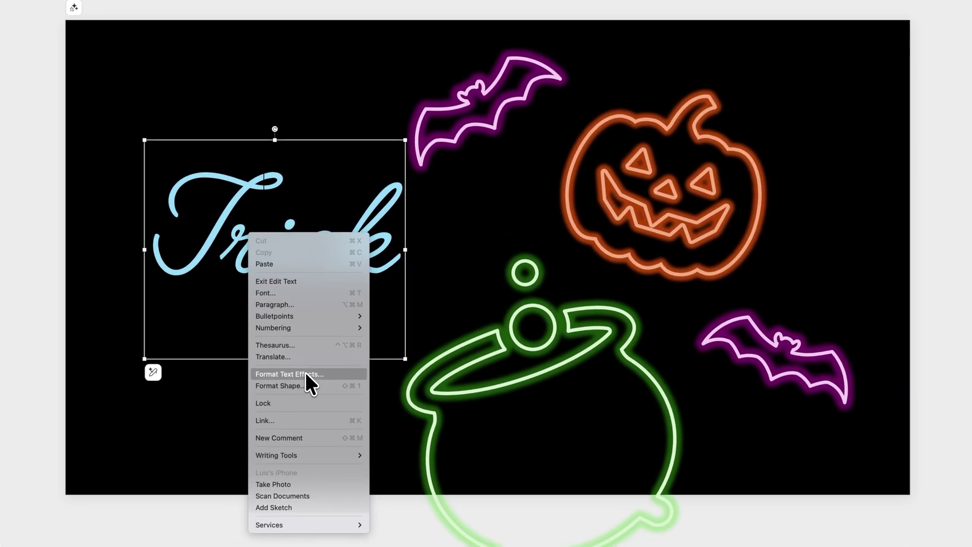
left_click(304, 374)
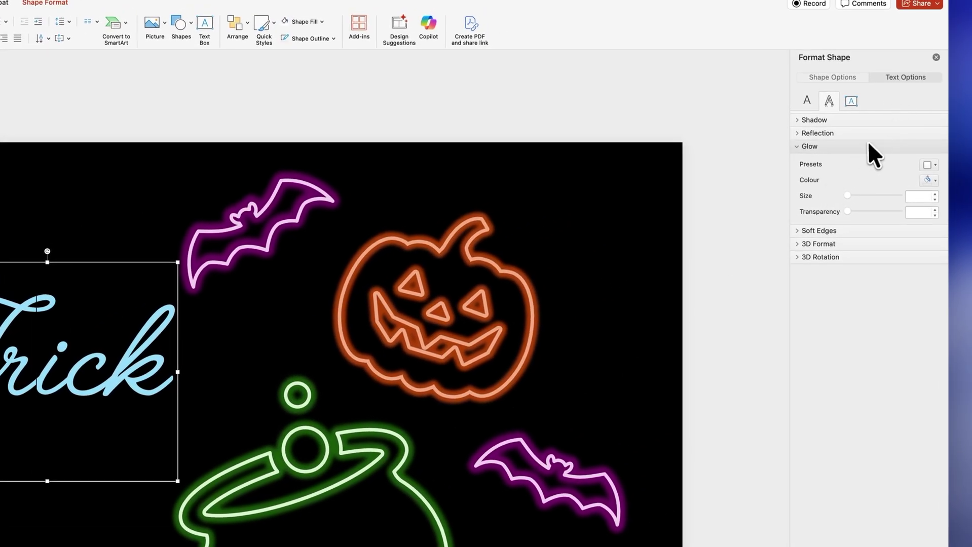
left_click(928, 165)
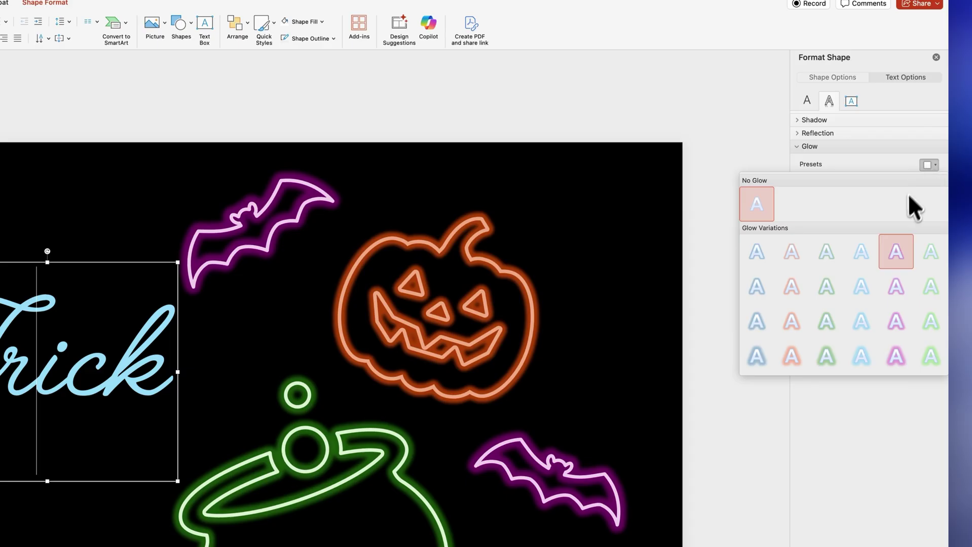
left_click(864, 321)
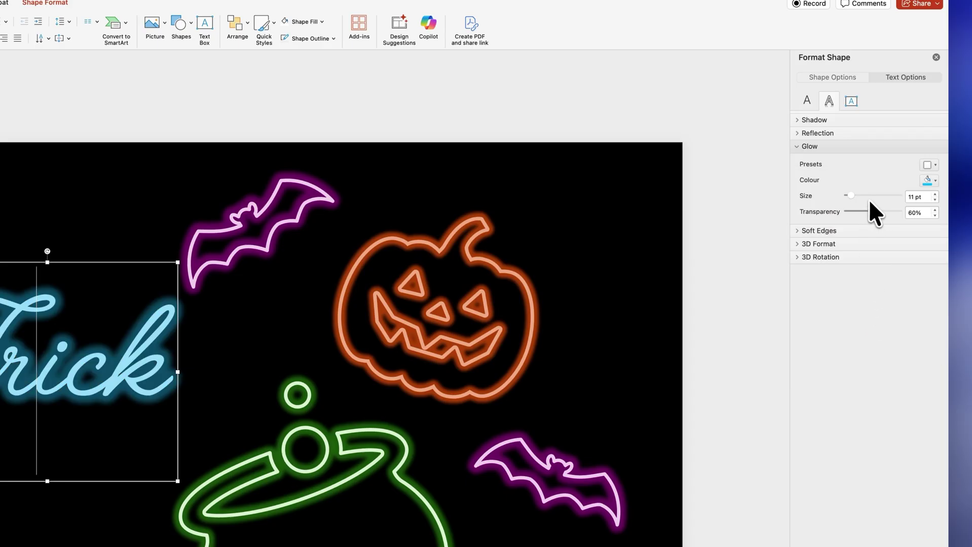
left_click_drag(850, 194, 873, 210)
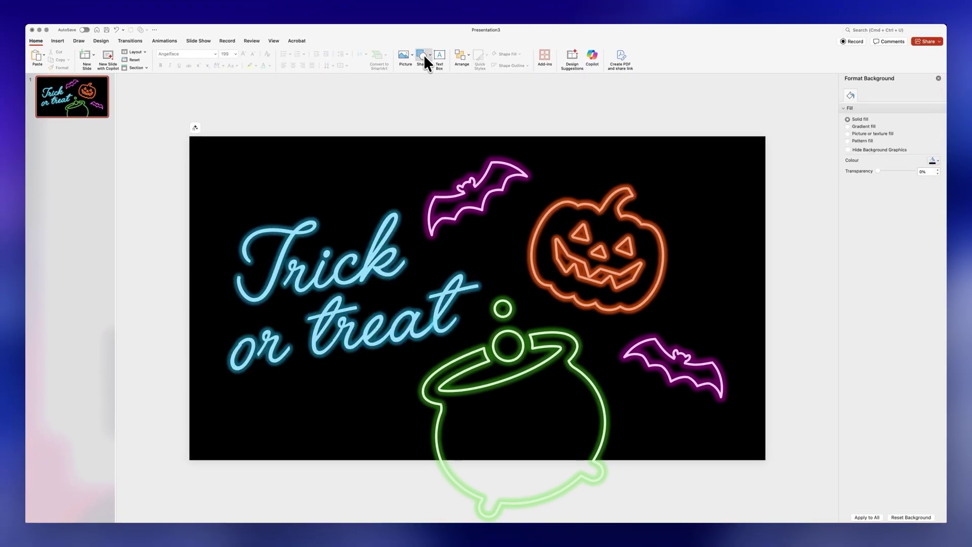
left_click(423, 53)
Draw a line under 'or treat' and copy the pink bat's magenta neon formatting onto it.
left_click_drag(230, 391, 405, 363)
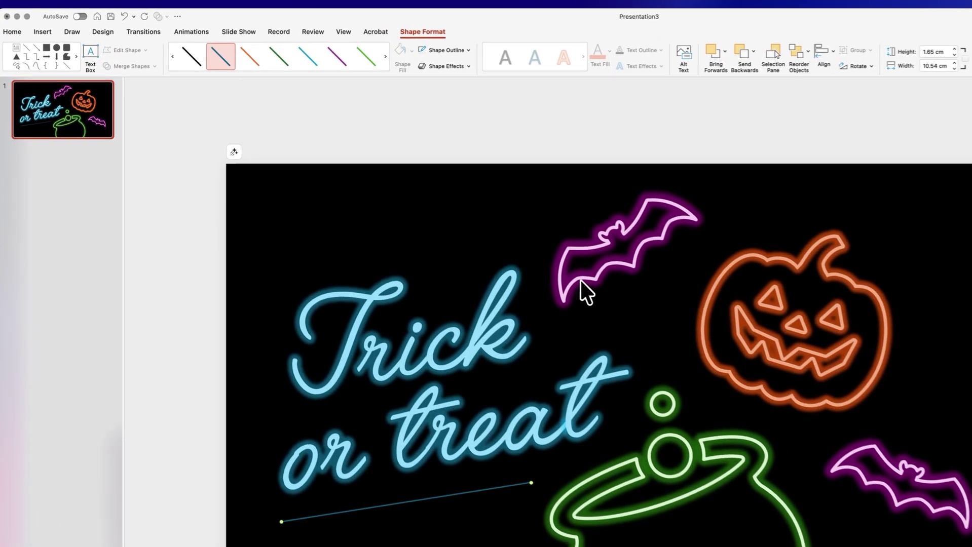
left_click(446, 222)
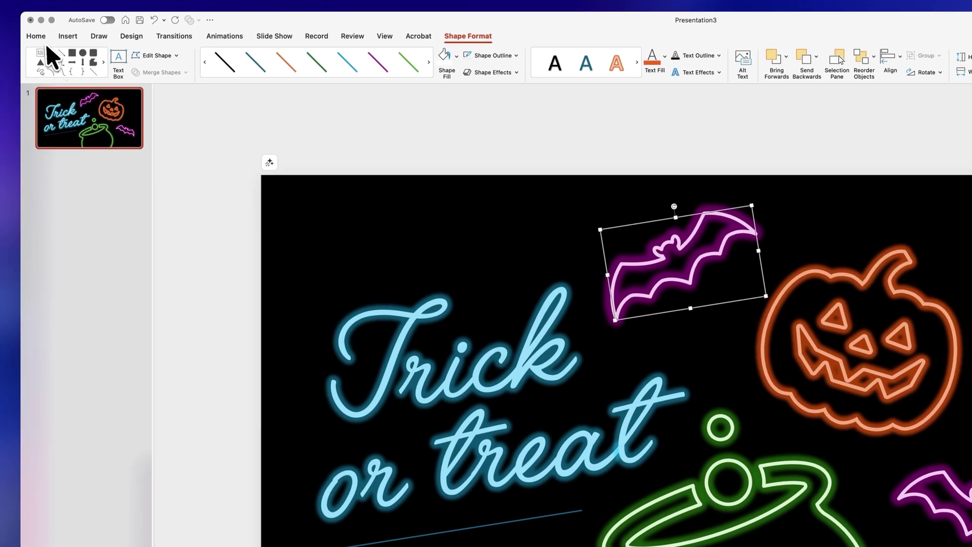
left_click(10, 31)
left_click(68, 76)
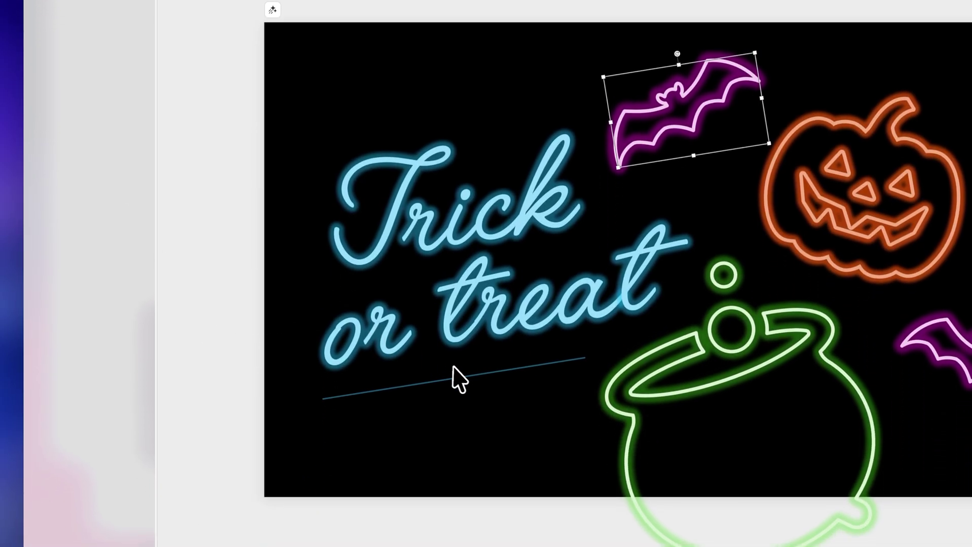
left_click(474, 372)
left_click_drag(478, 371, 488, 371)
left_click_drag(348, 375, 348, 376)
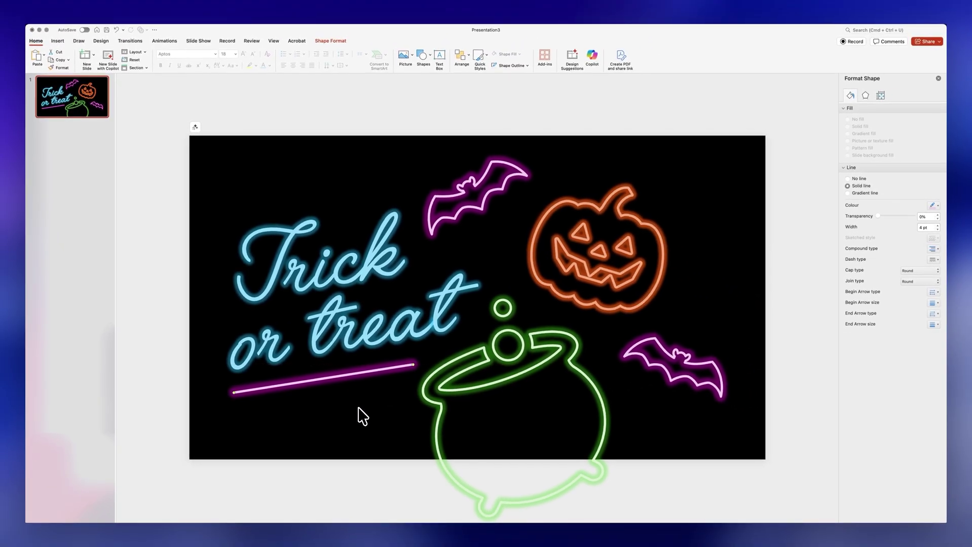
Give the underline a pale line colour and a cyan glow.
left_click(935, 197)
left_click(926, 231)
left_click(865, 95)
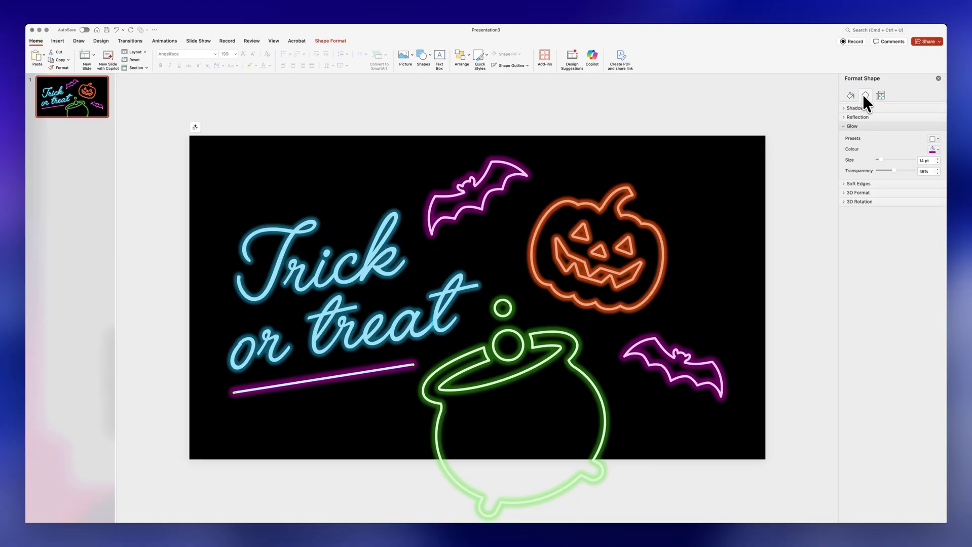
left_click(933, 150)
left_click(927, 197)
left_click(782, 235)
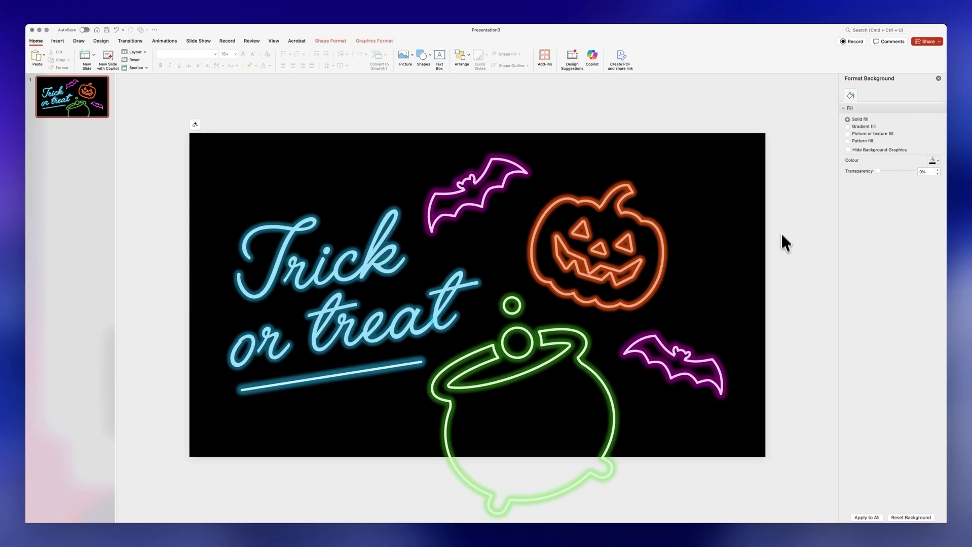
Paste a grouped duplicate of all the artwork and move it off the slide's right edge.
left_click_drag(784, 133, 174, 538)
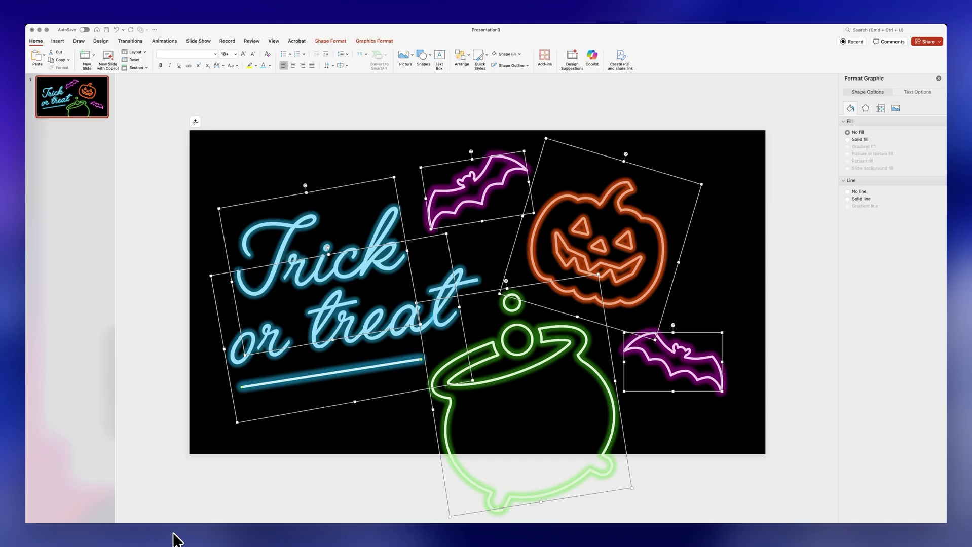
key("super+v")
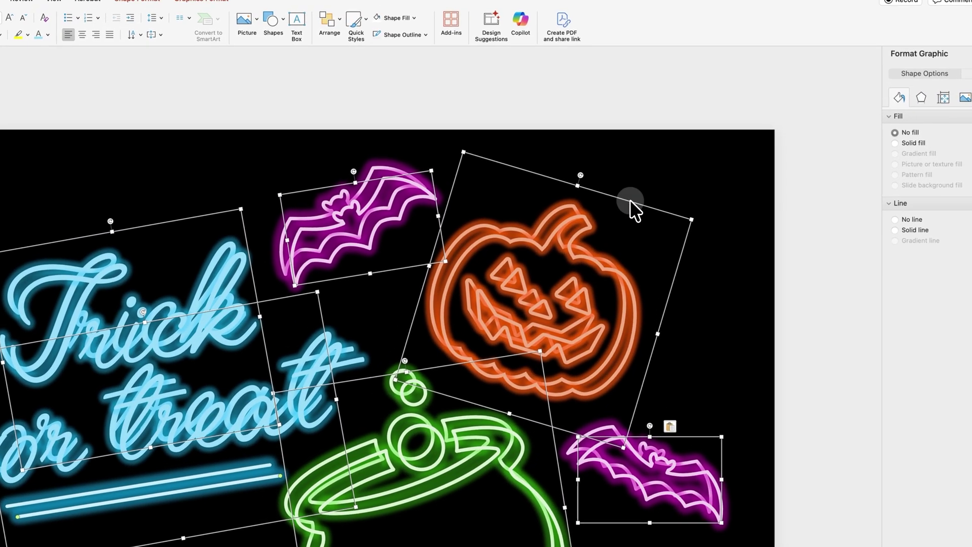
right_click(636, 193)
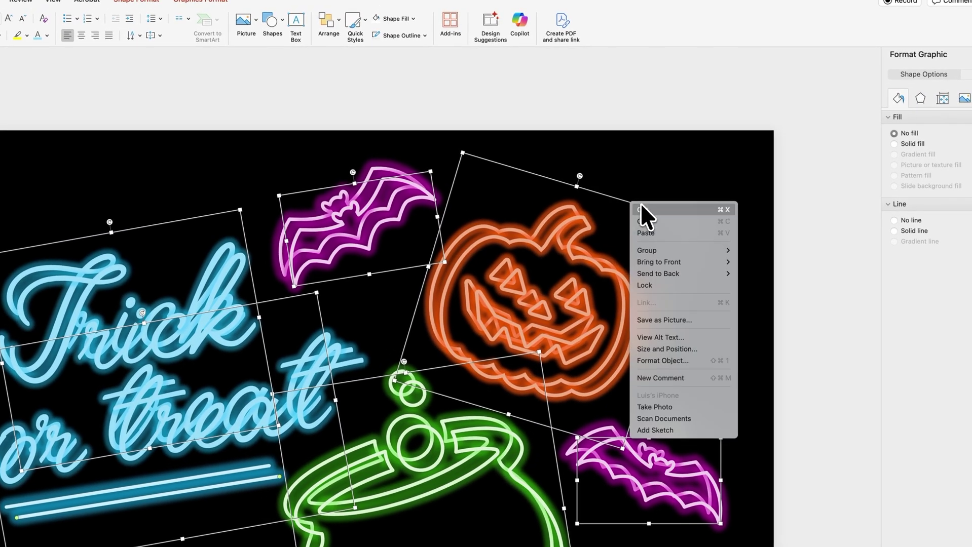
mouse_move(723, 251)
left_click(754, 252)
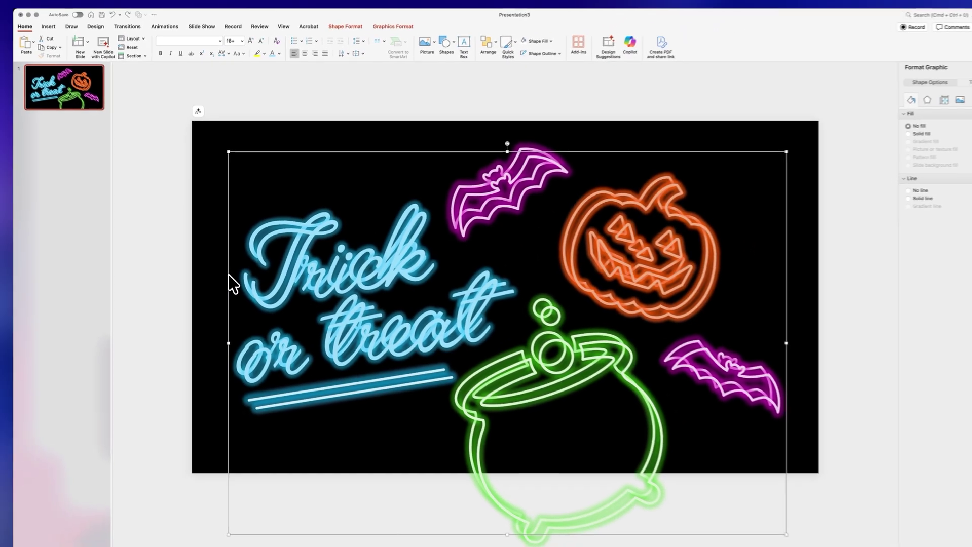
left_click_drag(87, 339, 668, 361)
left_click_drag(626, 286, 794, 288)
Select the on-slide neon graphics, leaving out the two text boxes.
left_click_drag(169, 109, 753, 524)
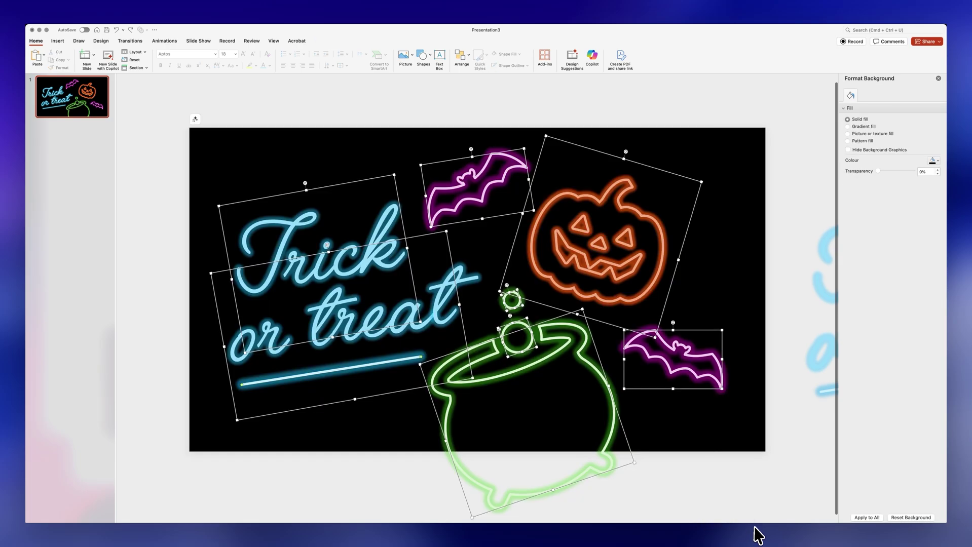
left_click(395, 187, "shift")
left_click(447, 234, "shift")
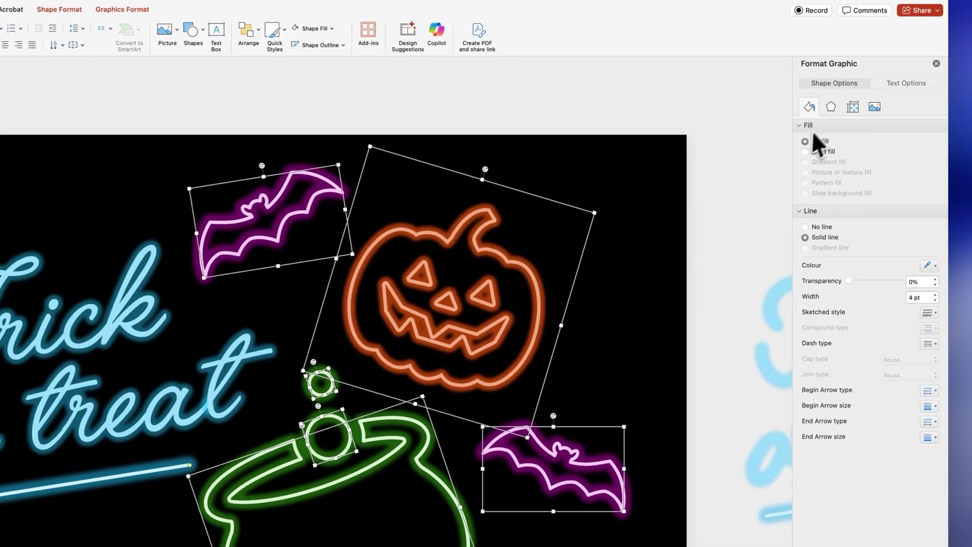
Remove the glow from the selected graphics and turn their lines dark grey.
left_click(866, 109)
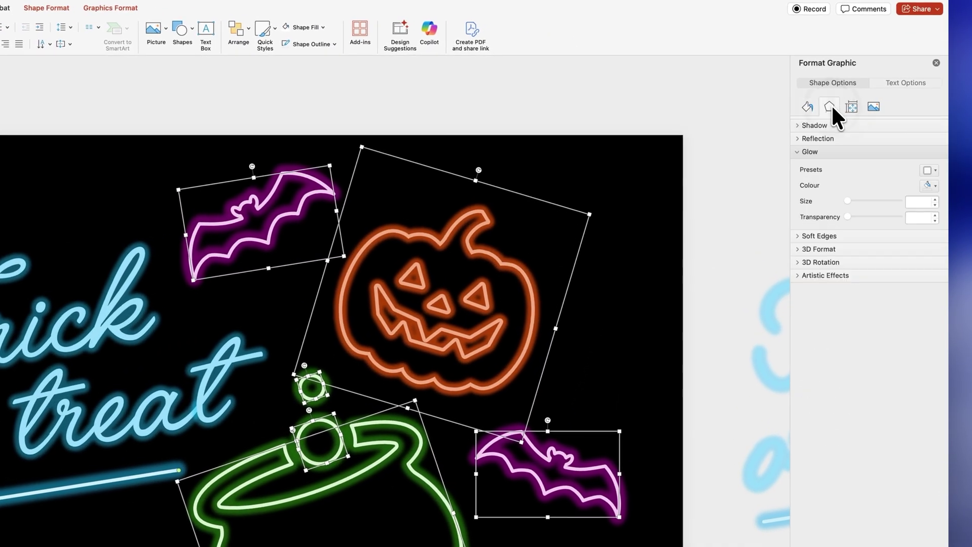
left_click(928, 171)
left_click(755, 210)
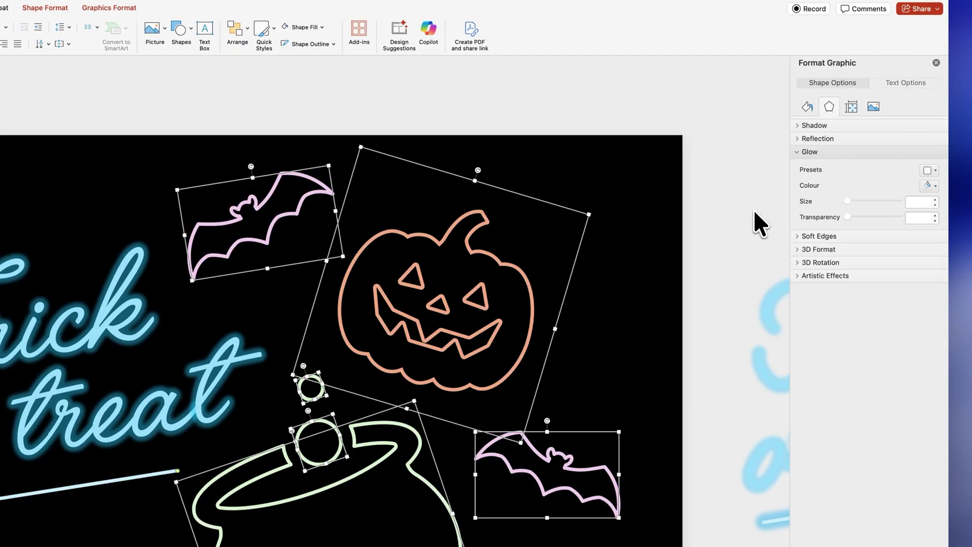
left_click(806, 107)
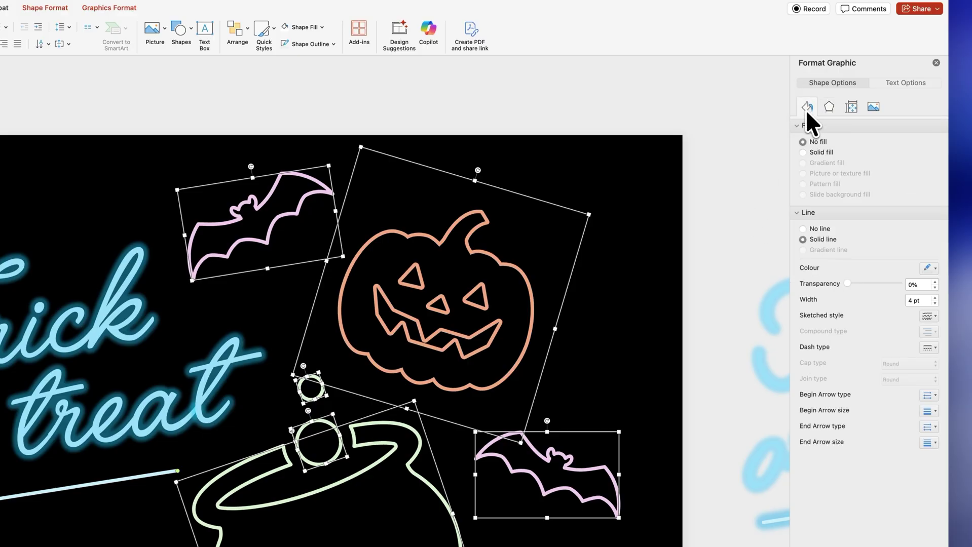
left_click(933, 267)
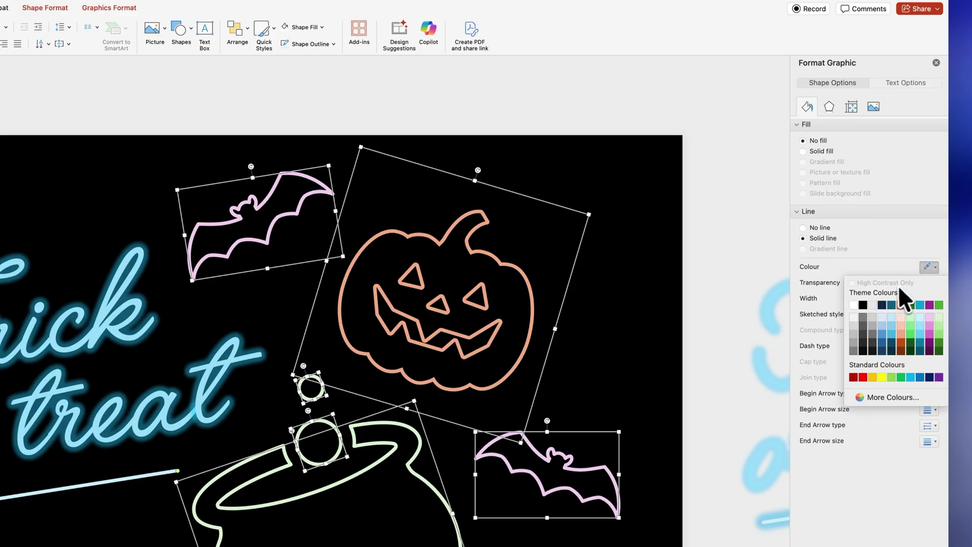
left_click(862, 343)
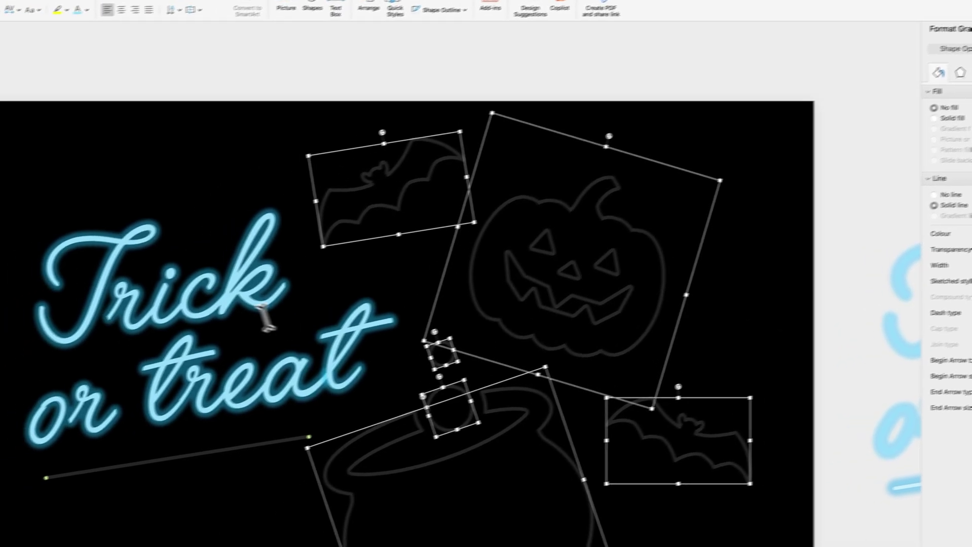
Set both 'Trick or treat' text boxes to no glow with a dark grey text fill.
left_click(132, 298)
left_click(347, 207, "shift")
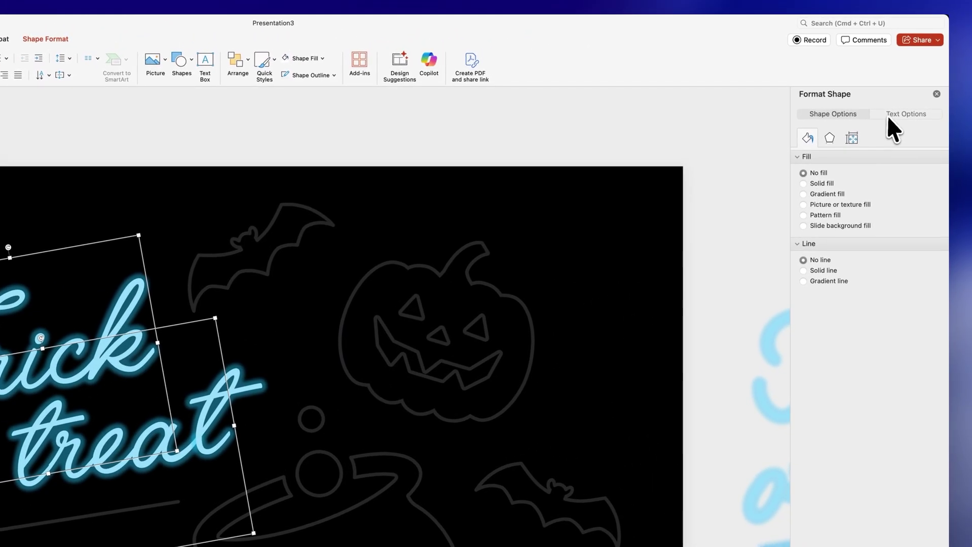
left_click(889, 114)
left_click(828, 135)
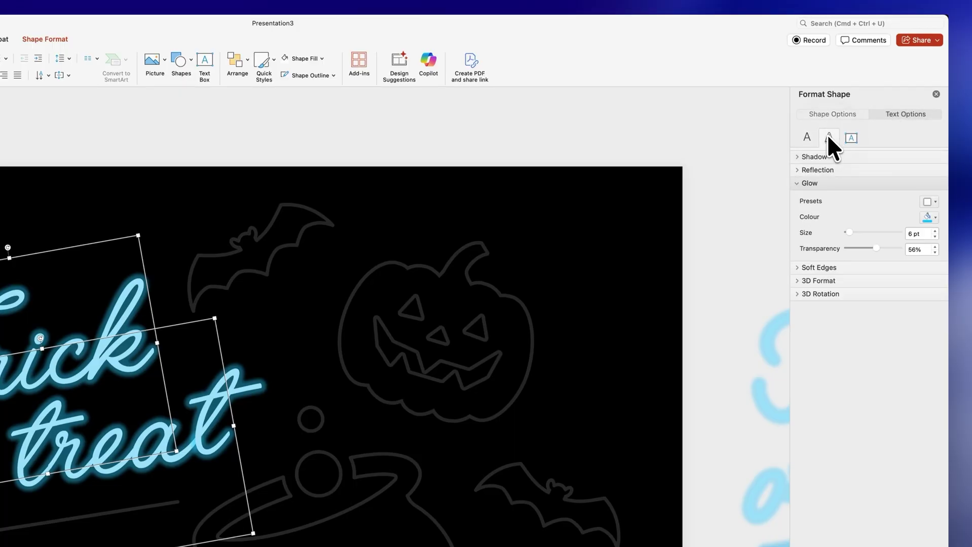
left_click(928, 203)
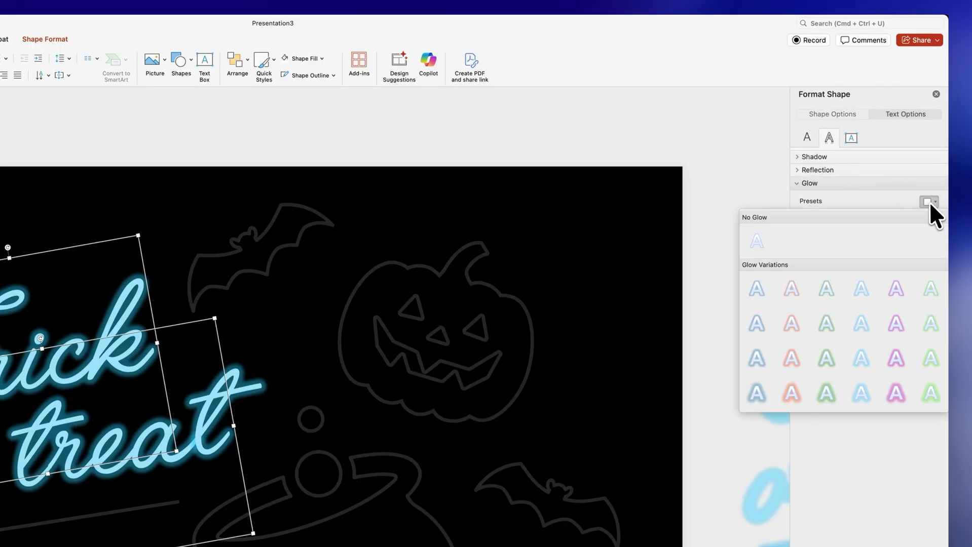
left_click(752, 237)
left_click(807, 138)
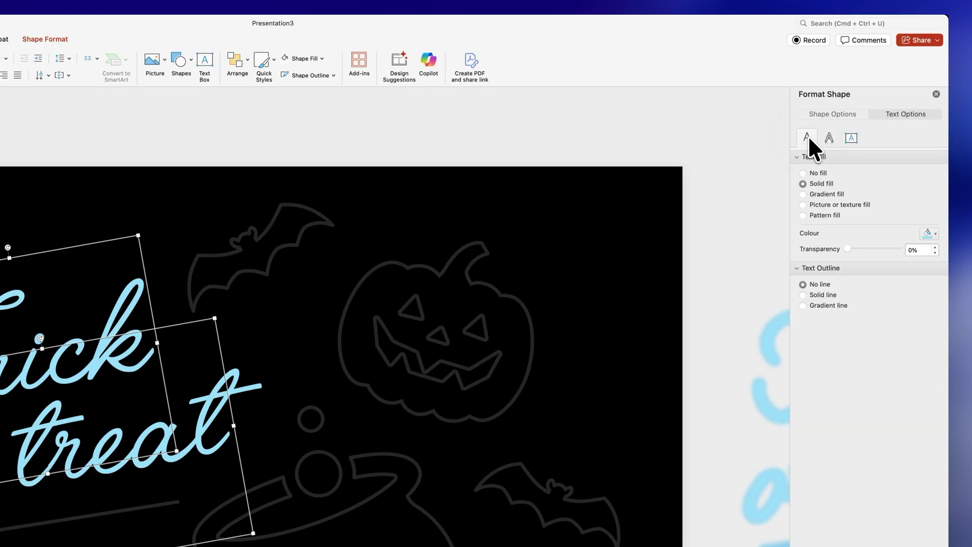
left_click(931, 234)
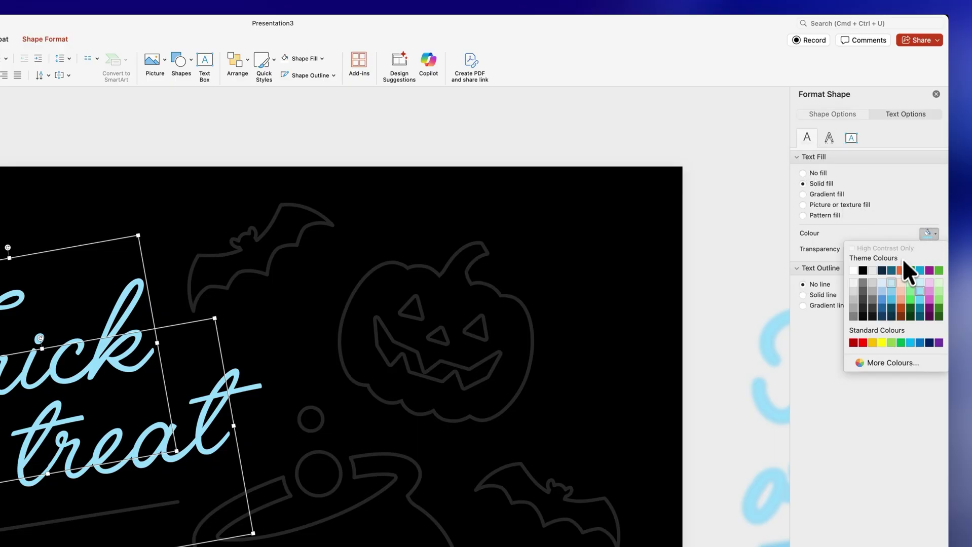
left_click(863, 305)
left_click(600, 255)
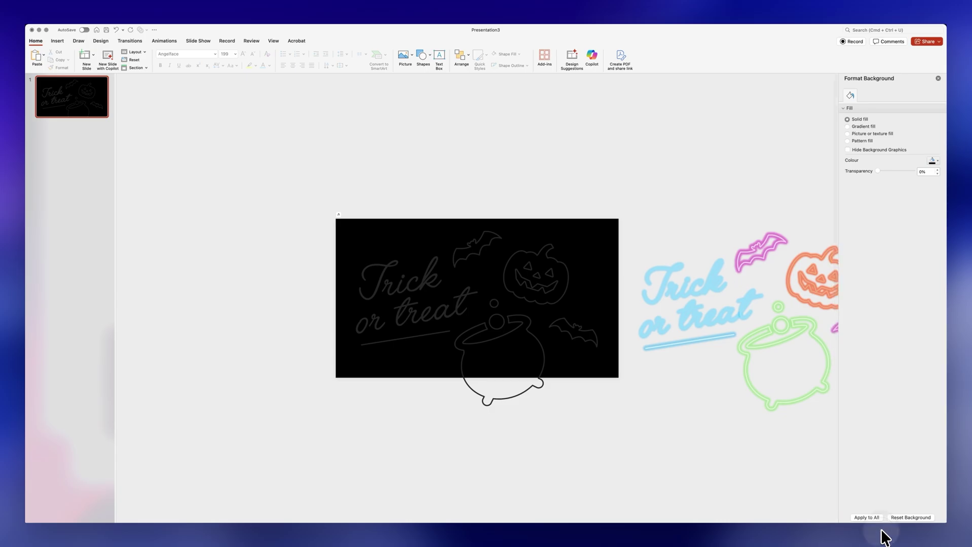
Move the neon copy over the dim outlines, ungroup it, and select the neon pumpkin.
left_click(720, 243)
left_click_drag(718, 228, 375, 210)
scroll(599, 175, "up", 3)
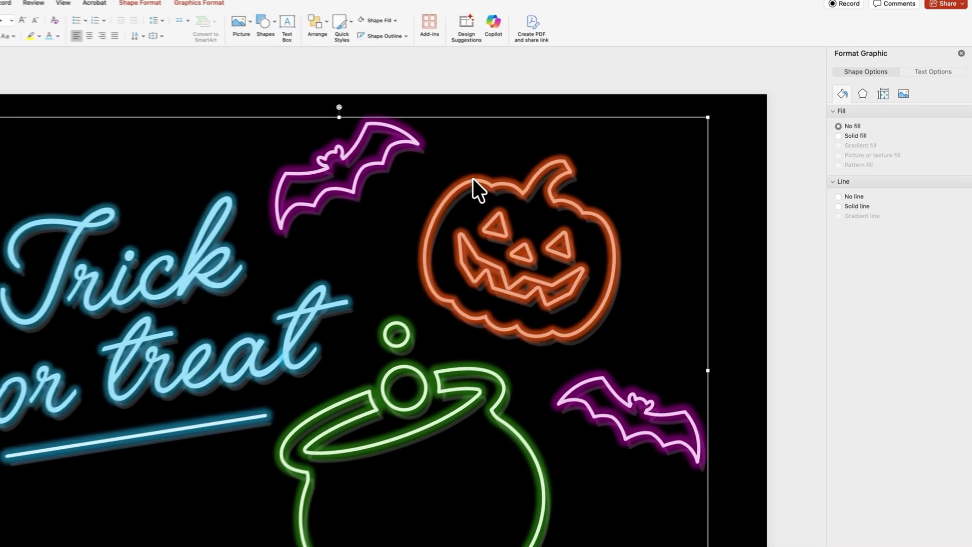
right_click(577, 170)
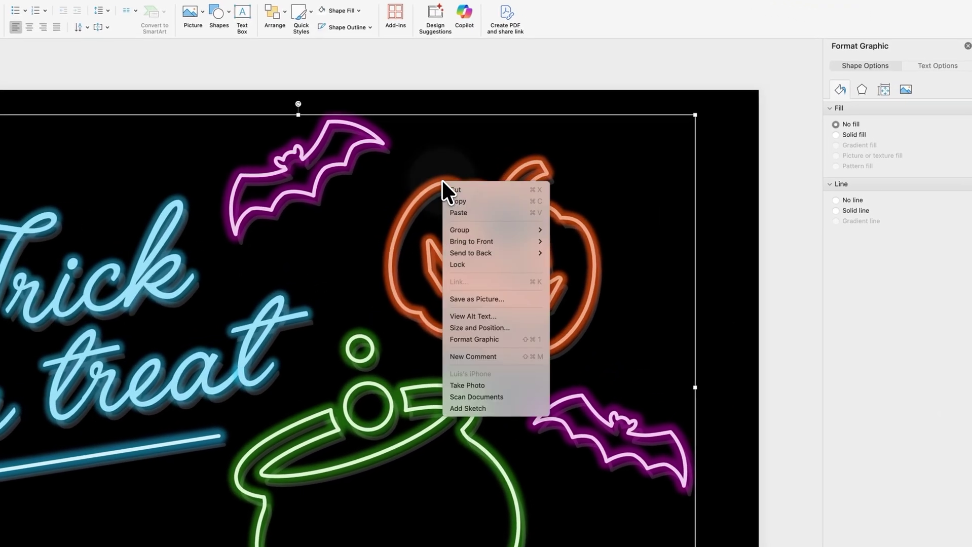
mouse_move(491, 230)
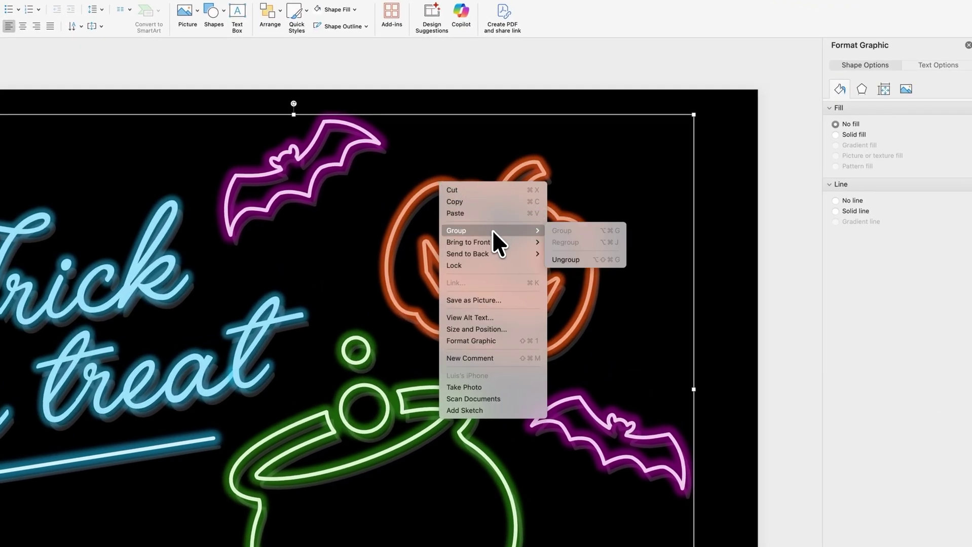
left_click(579, 262)
left_click(747, 309)
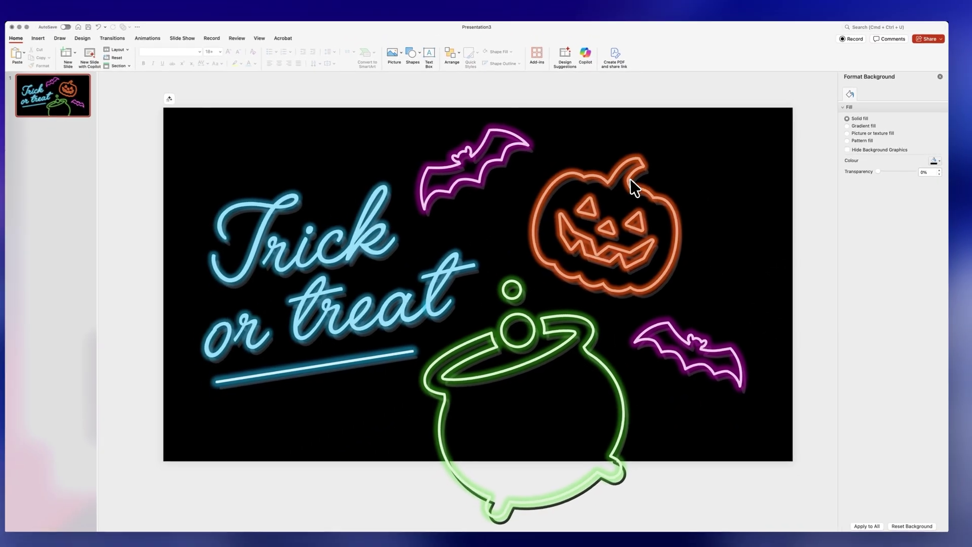
left_click(630, 179)
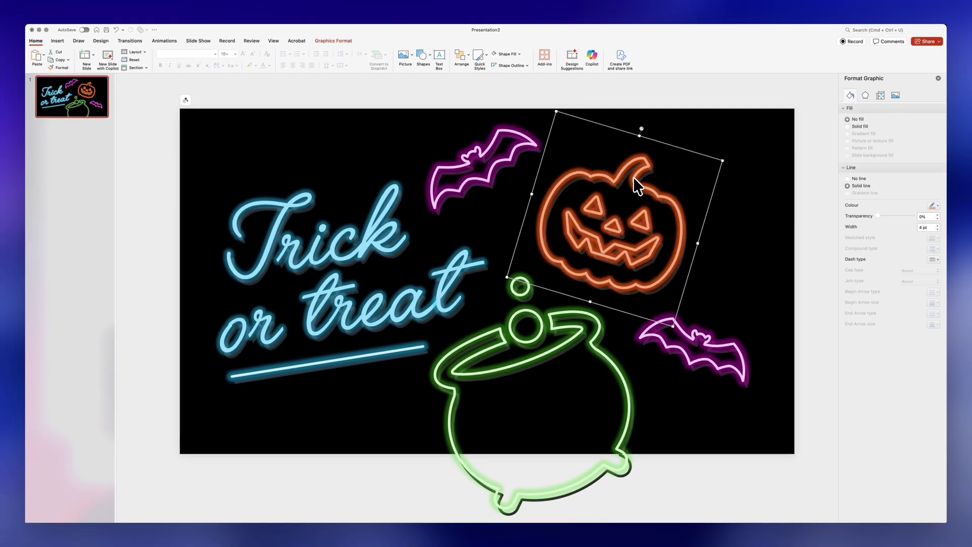
Apply the Blink emphasis animation to the neon pumpkin and show the Animation Pane.
left_click(167, 40)
left_click(252, 71)
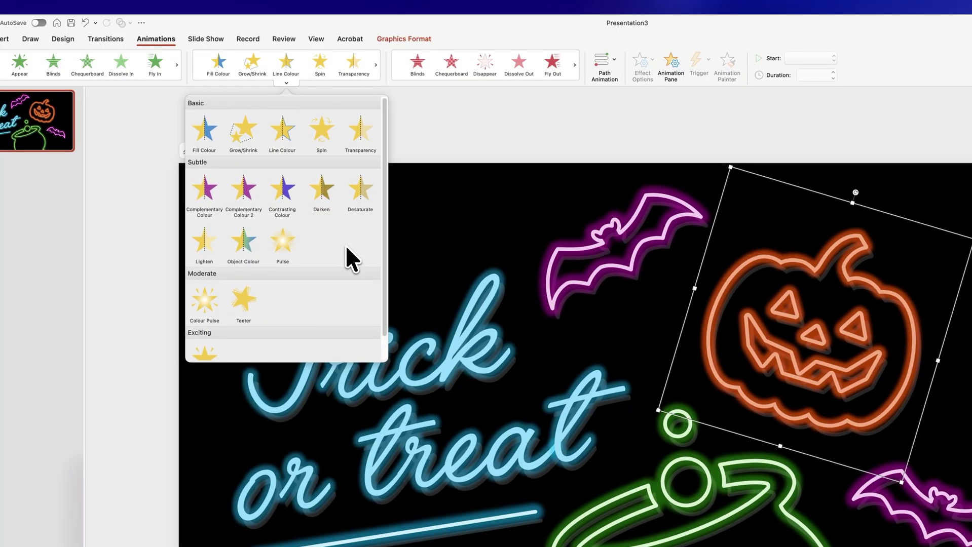
scroll(344, 244, "down", 1)
left_click(205, 335)
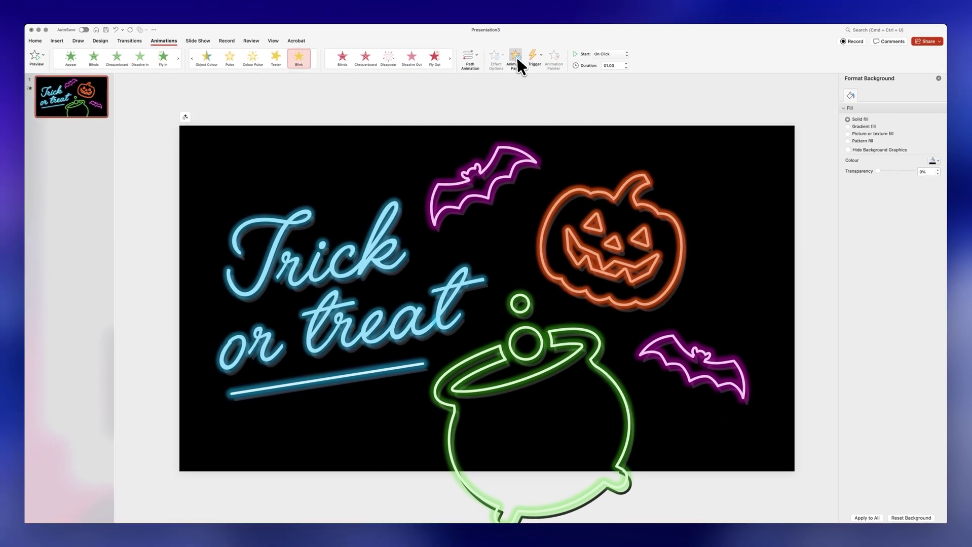
left_click(515, 56)
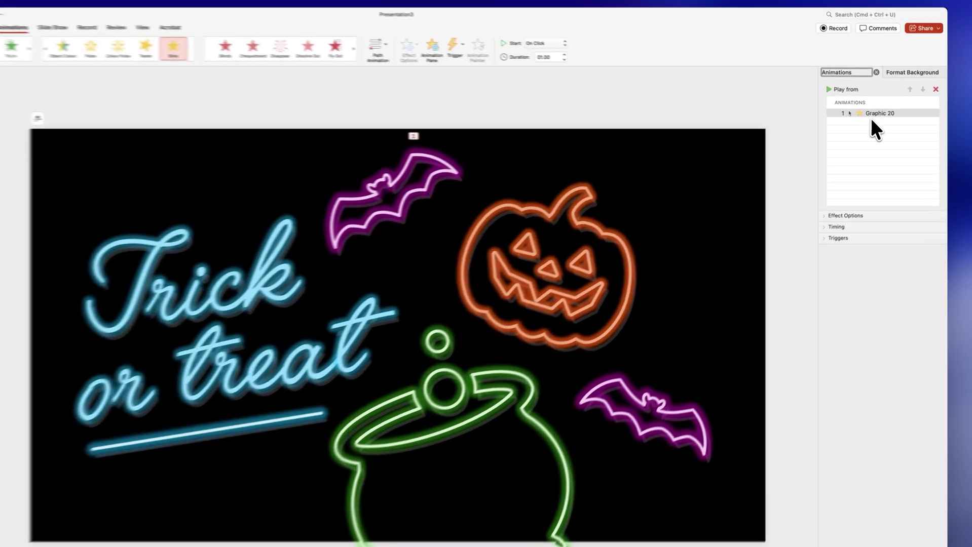
Make the Graphic 20 Blink start With Previous, last 0.5 seconds and repeat 3 times, then preview it.
left_click(869, 115)
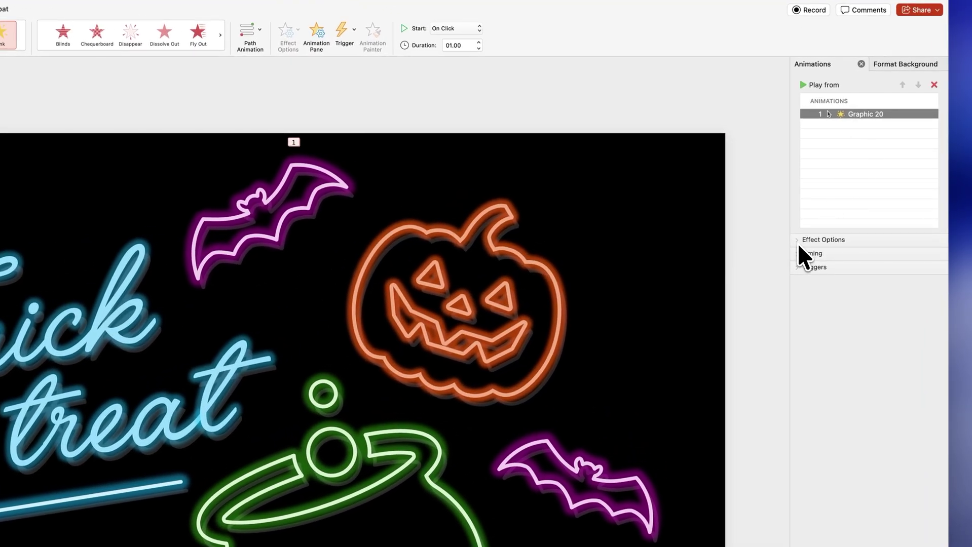
left_click(797, 254)
left_click(855, 273)
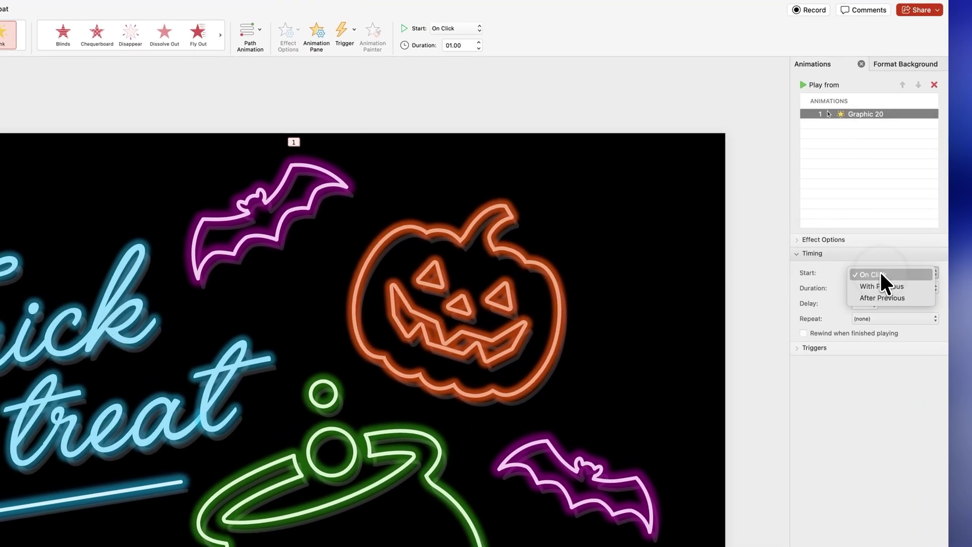
left_click(878, 283)
left_click(866, 285)
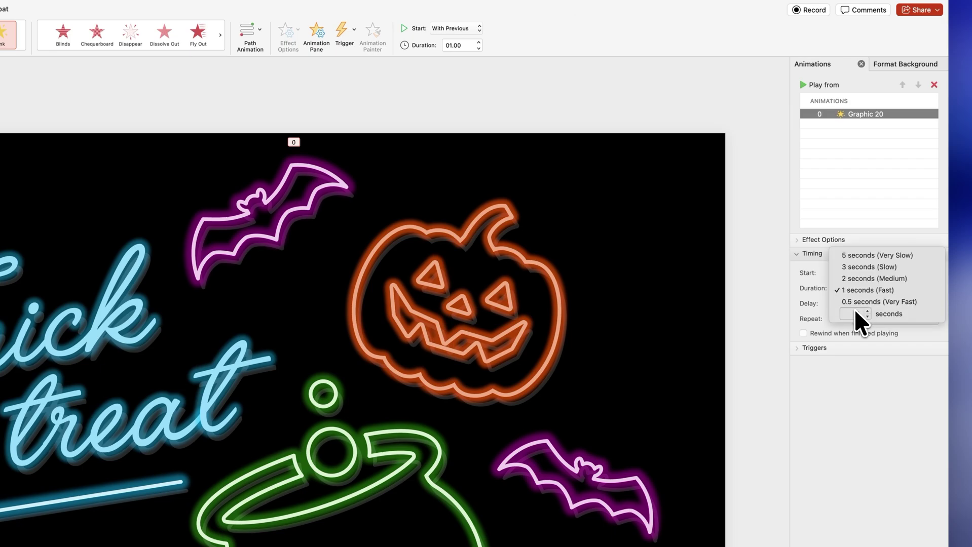
left_click(854, 301)
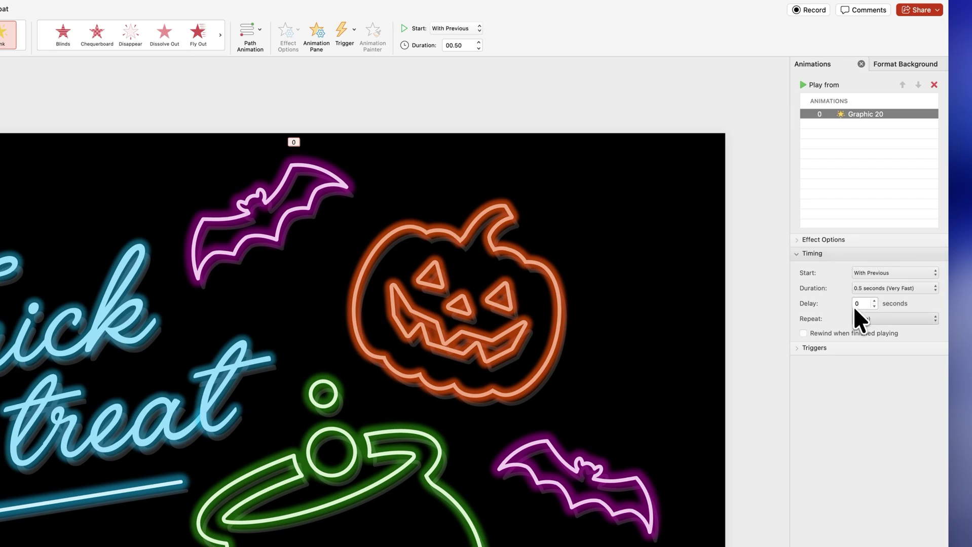
left_click(868, 319)
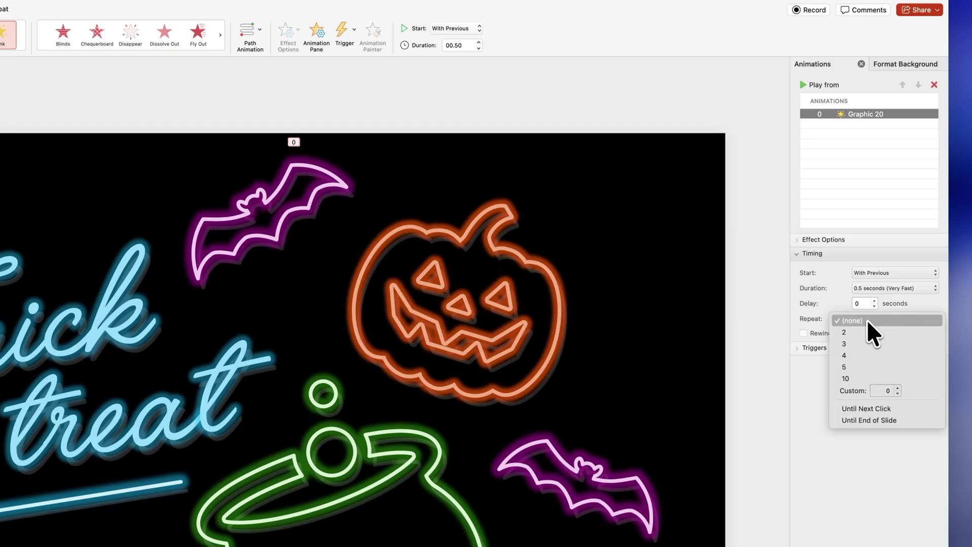
left_click(862, 343)
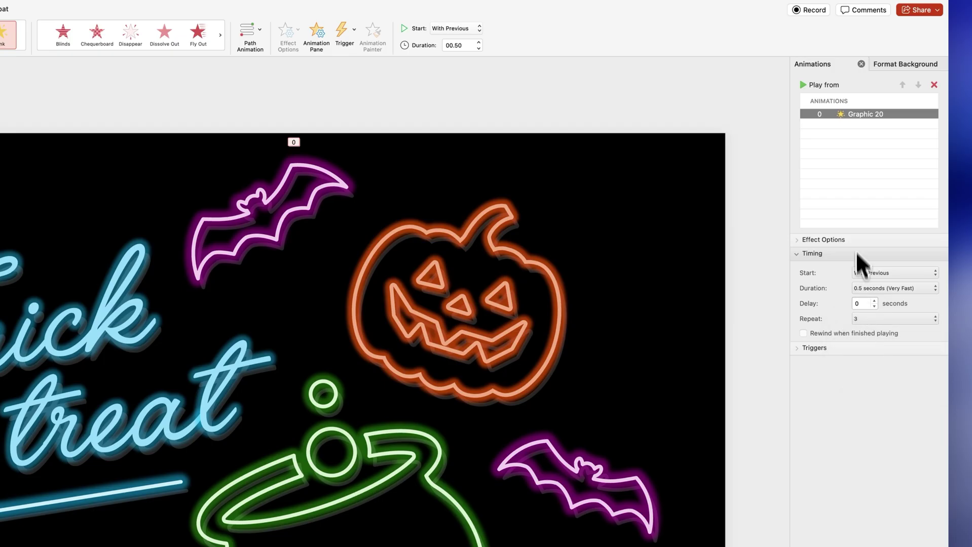
left_click(806, 84)
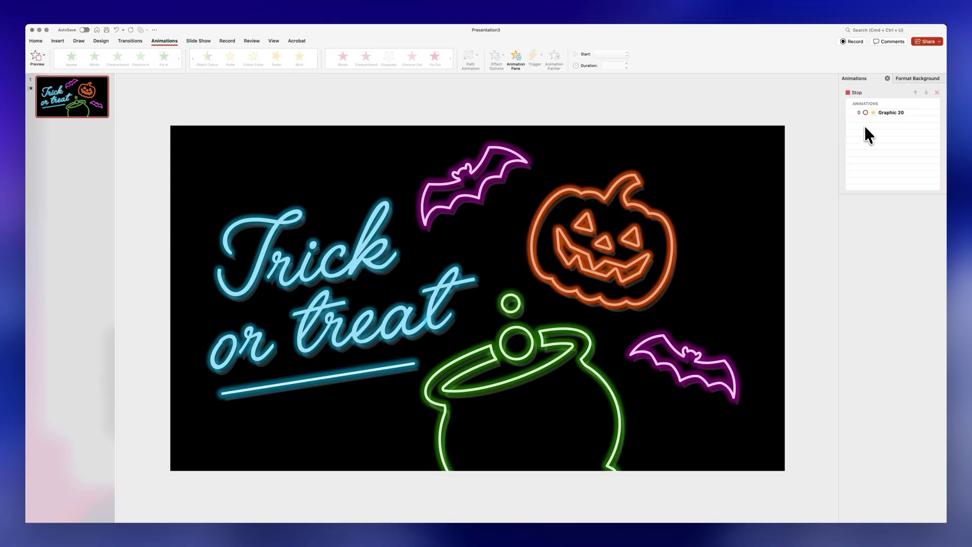
Shorten the Graphic 20 Blink duration to 0.2 seconds.
left_click(894, 112)
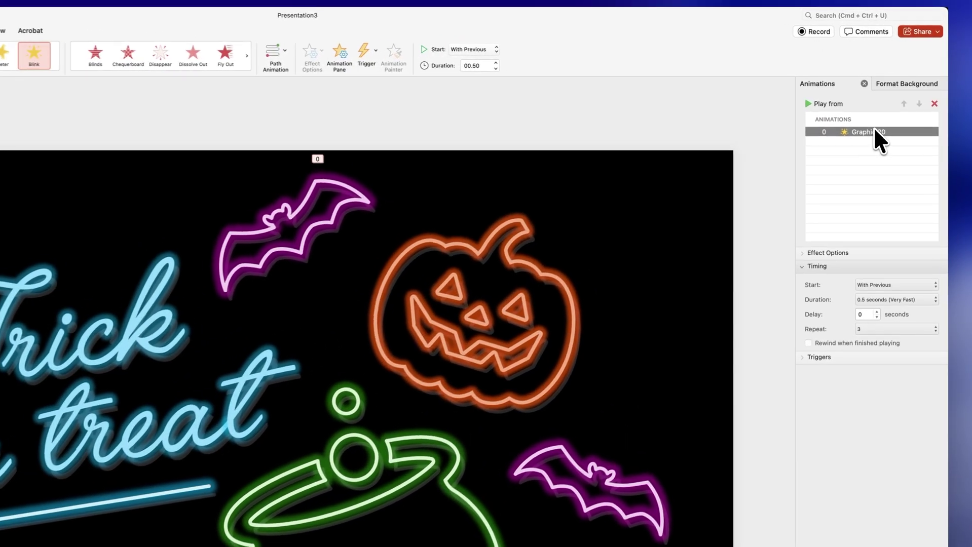
left_click(891, 235)
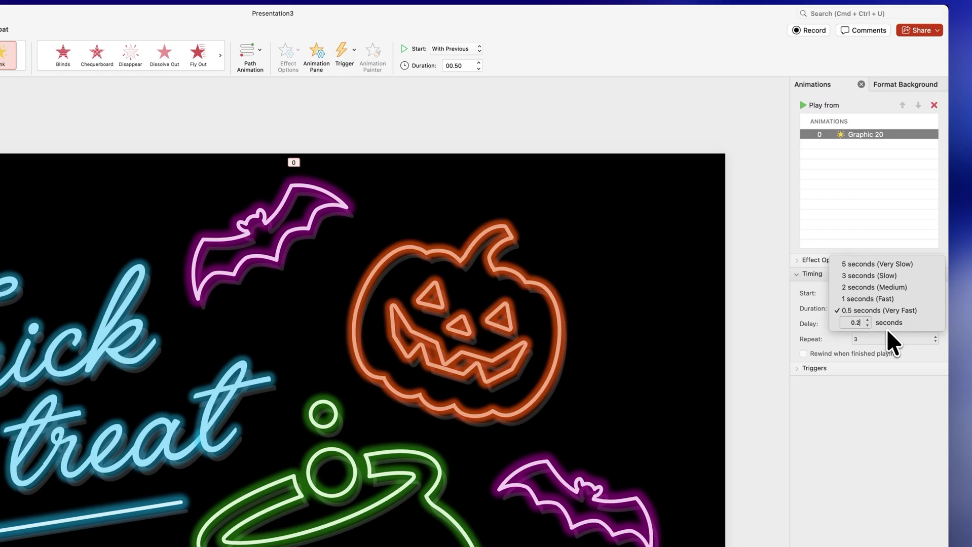
key("Return")
left_click(838, 190)
Play all the slide's animations as a preview, then stop it.
left_click(825, 154)
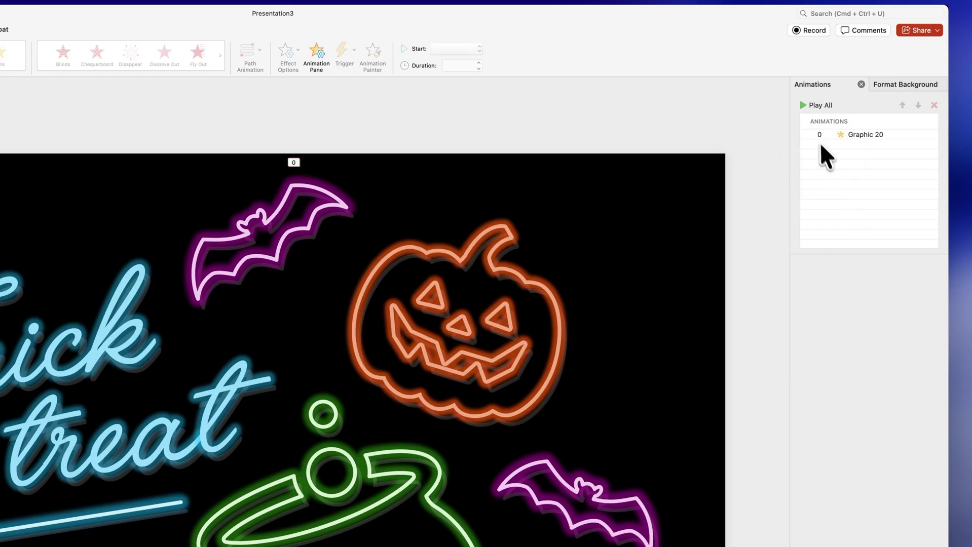
left_click(801, 104)
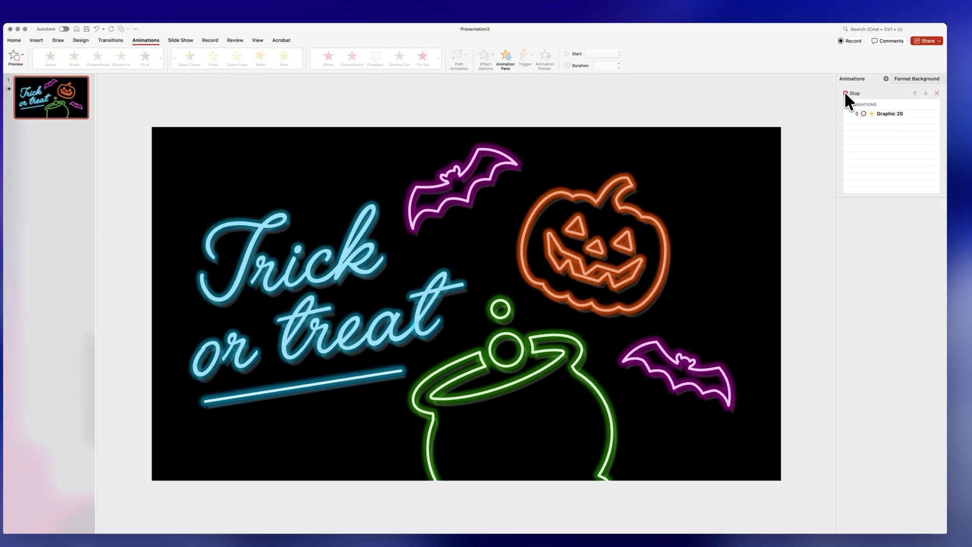
left_click(845, 93)
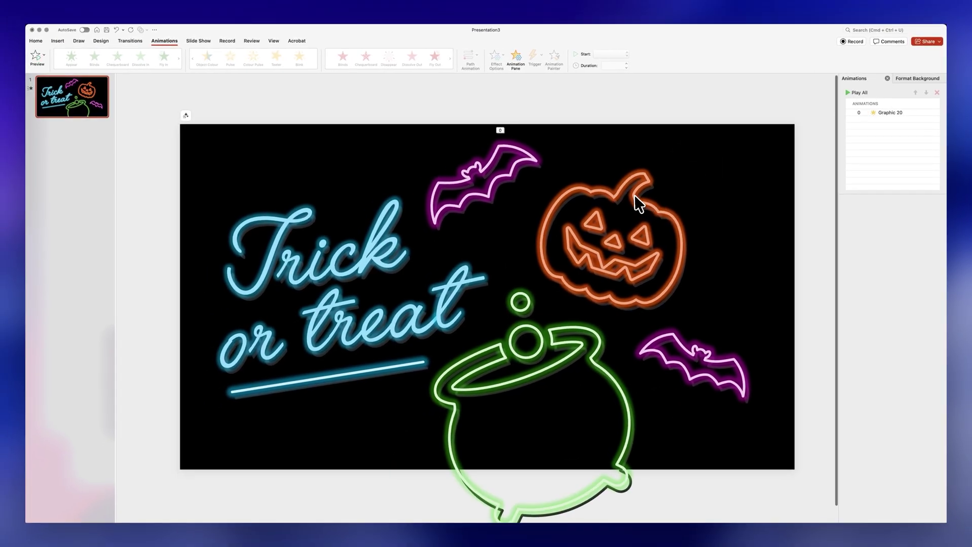
left_click(634, 194)
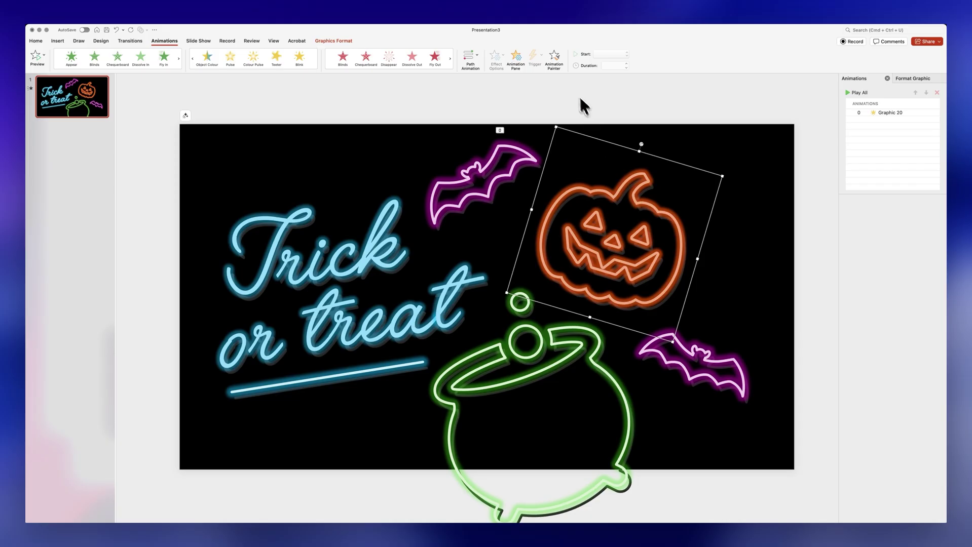
Paint the pumpkin's Blink onto both bats, the cauldron and 'or treat' text, then run the slide show.
left_click(449, 182)
left_click(653, 339)
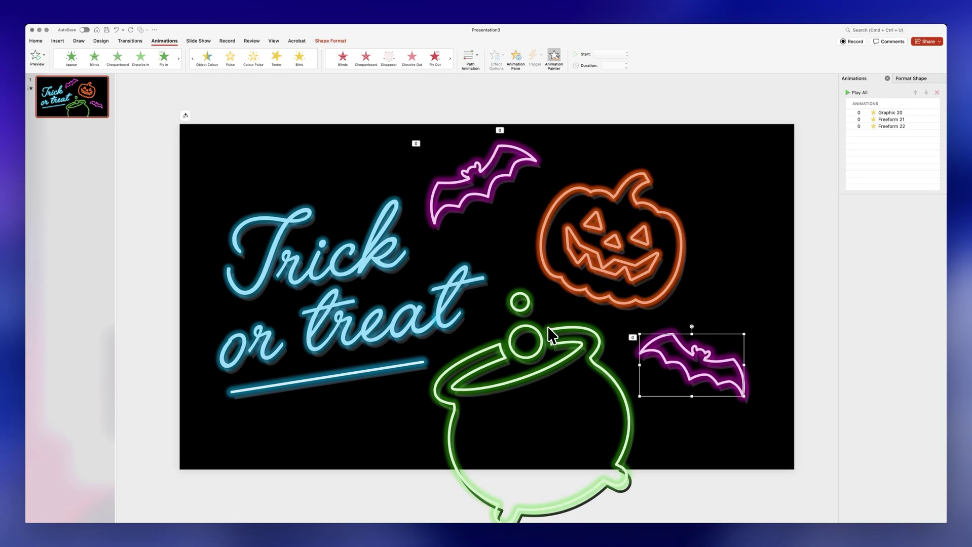
left_click(547, 327)
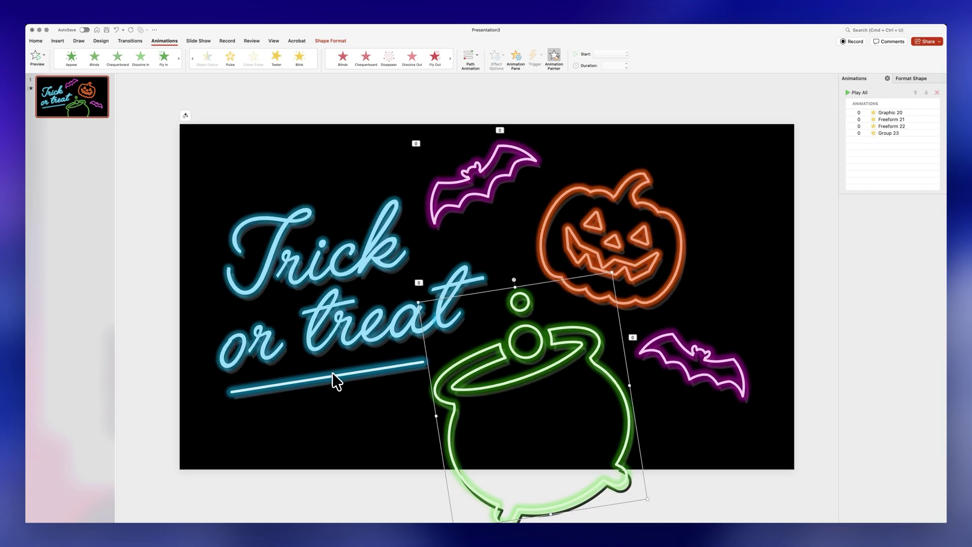
left_click(333, 378)
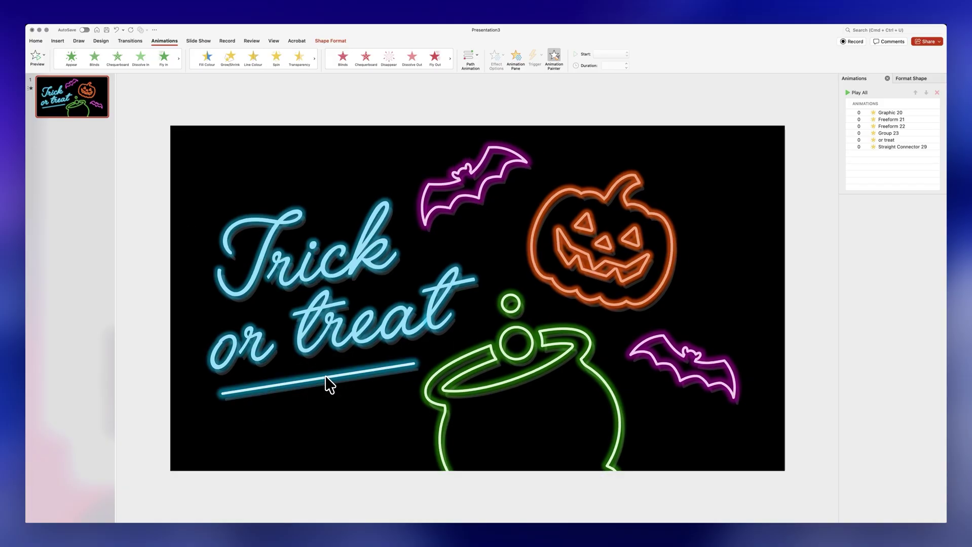
key("super+shift+Return")
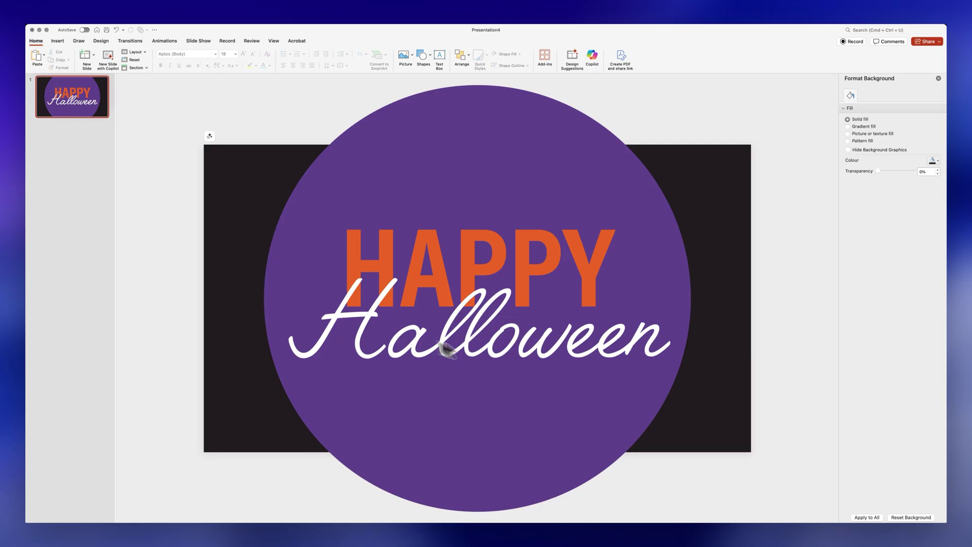
Check the HAPPY and Halloween title fonts, then paste the five Halloween pictures onto the slide.
left_click(479, 254)
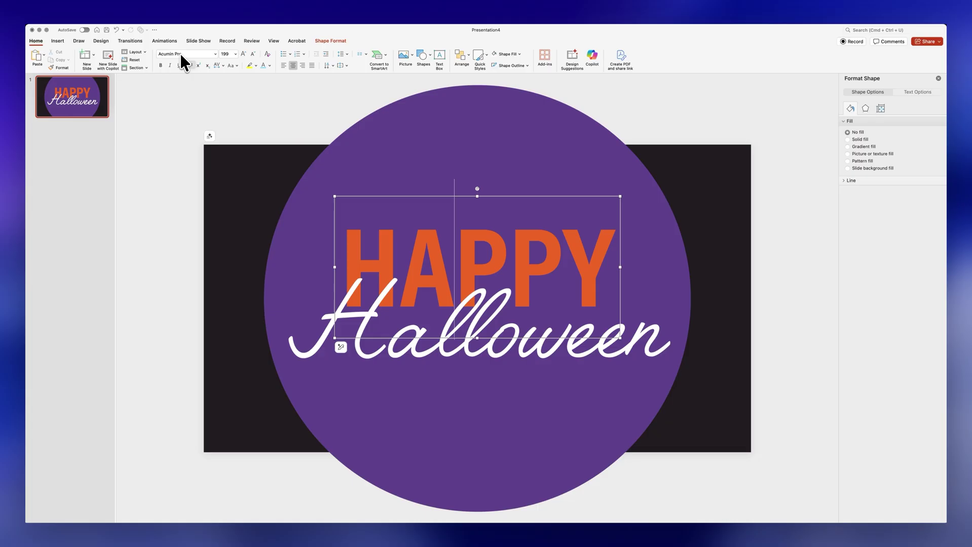
left_click(419, 336)
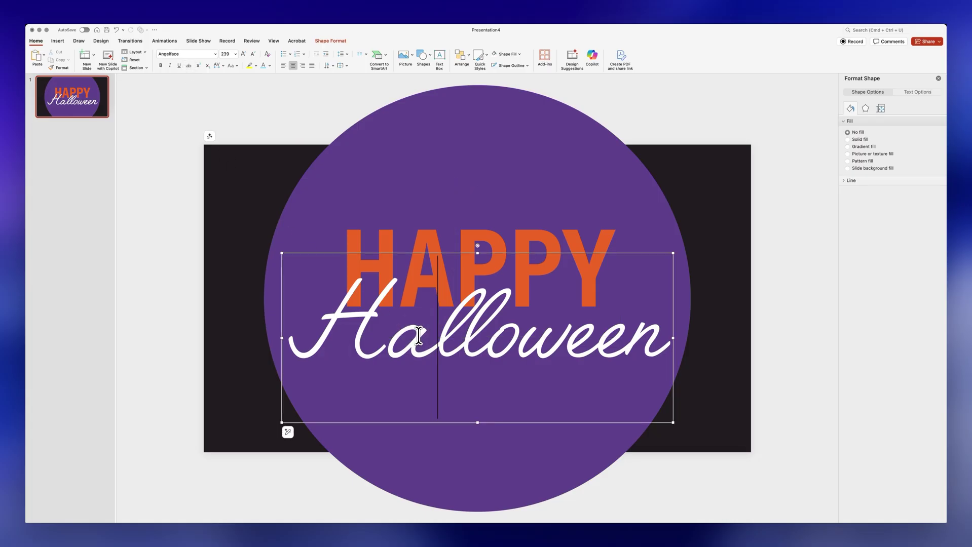
left_click(727, 248)
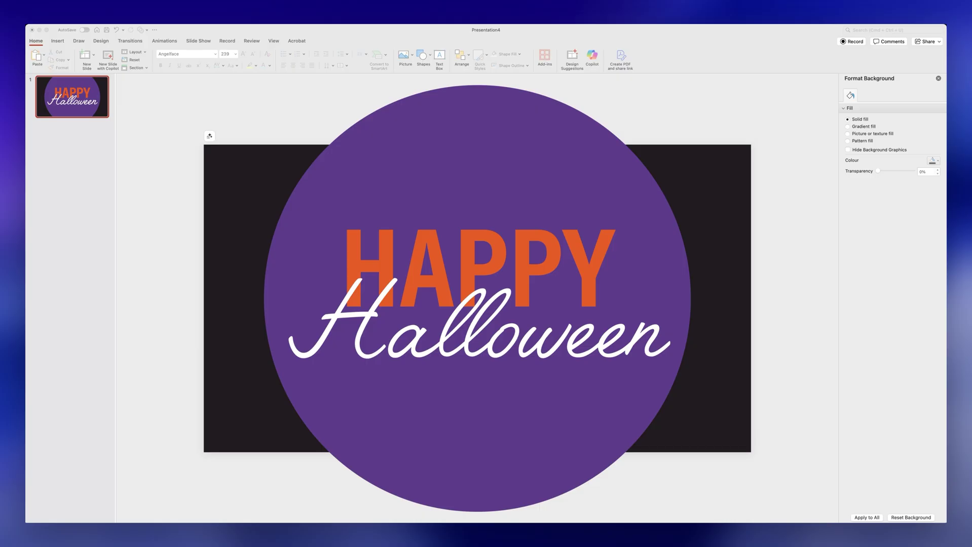
key("super+v")
Move the potion, cat, pumpkin and hat pictures off the slide's right edge.
left_click(792, 258)
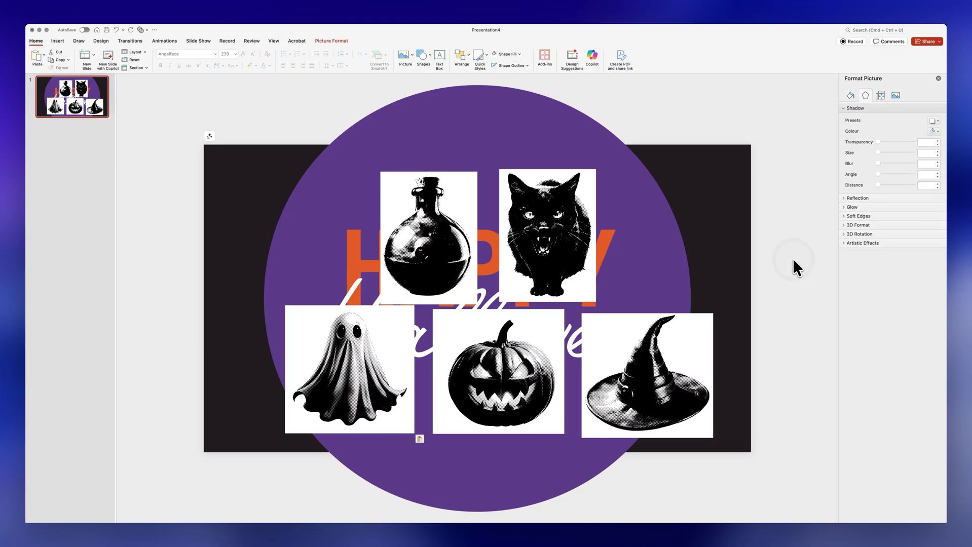
left_click_drag(462, 270, 460, 258)
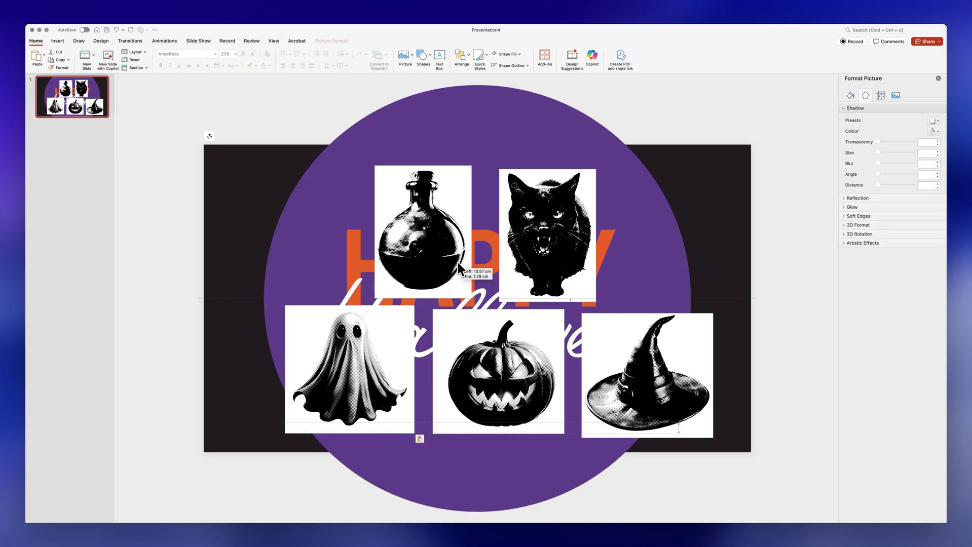
left_click_drag(401, 331, 335, 213)
left_click(436, 223)
left_click(551, 244, "shift")
left_click(494, 375, "shift")
left_click(666, 377, "shift")
left_click_drag(437, 253, 809, 253)
left_click(323, 153)
Centre the ghost picture over HAPPY and enlarge it.
left_click_drag(329, 202, 500, 219)
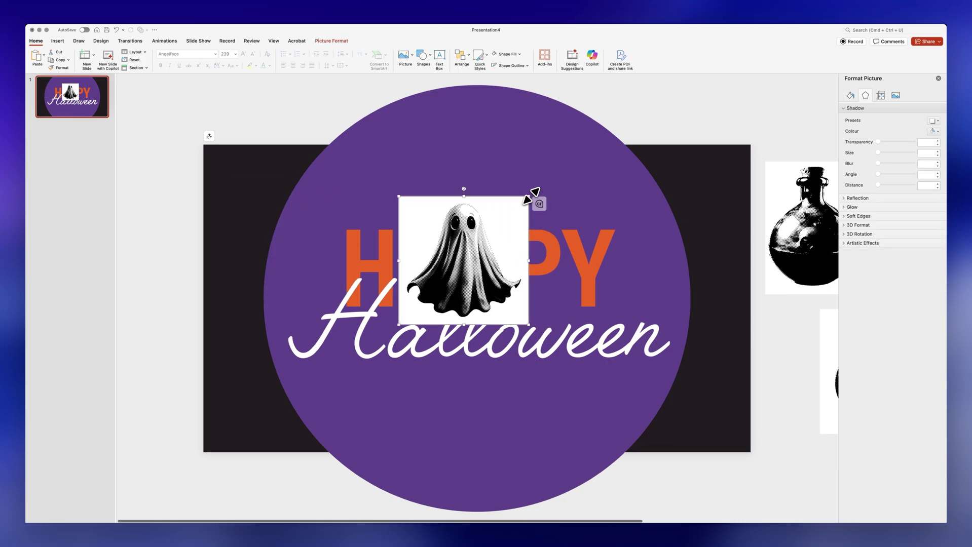
left_click_drag(529, 196, 551, 174)
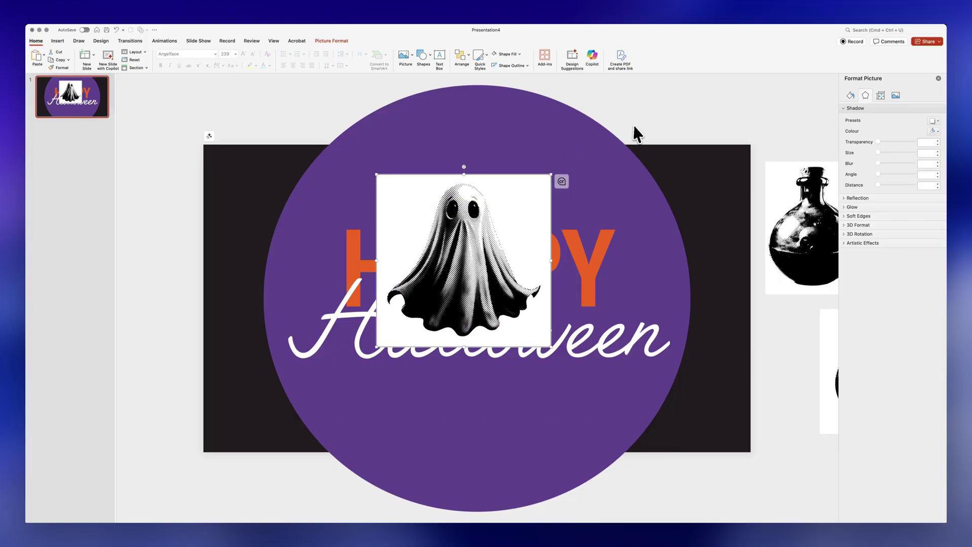
left_click(636, 125)
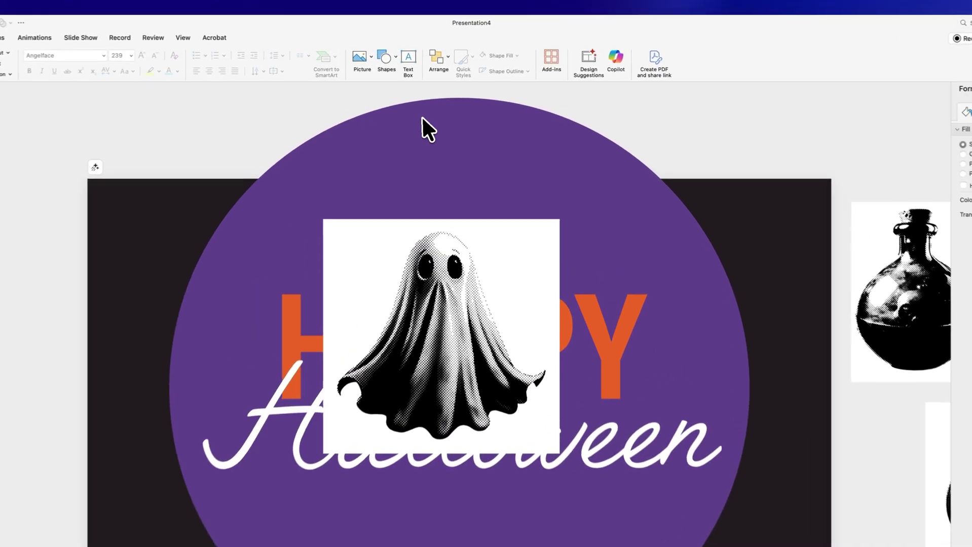
left_click(423, 56)
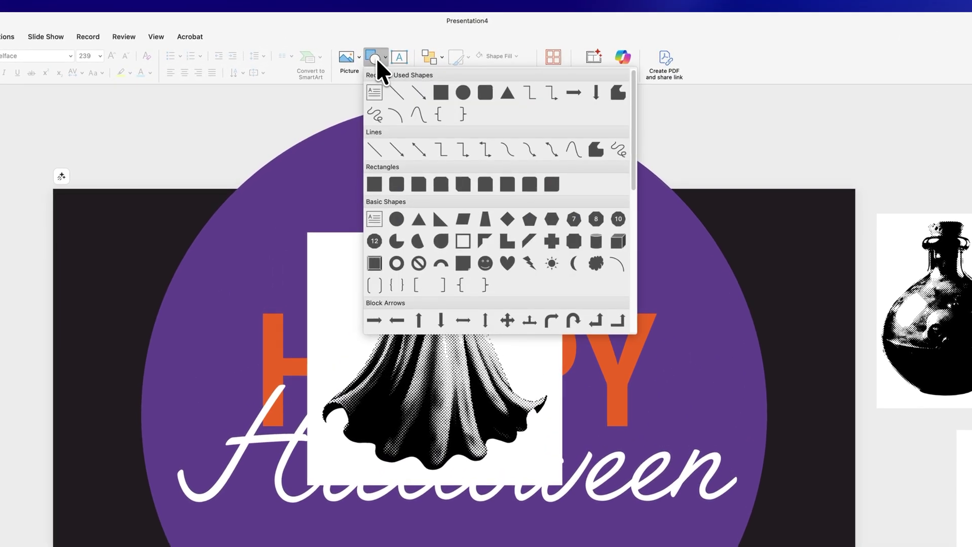
Trace a closed freeform outline around the ghost's hem, sleeves, head and edges.
left_click(617, 95)
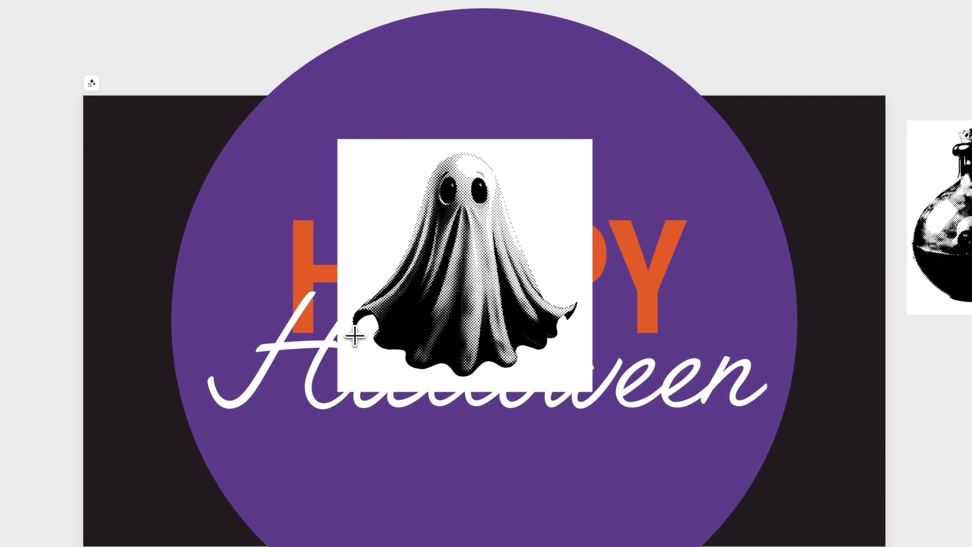
left_click(354, 336)
left_click(368, 318)
left_click(412, 373)
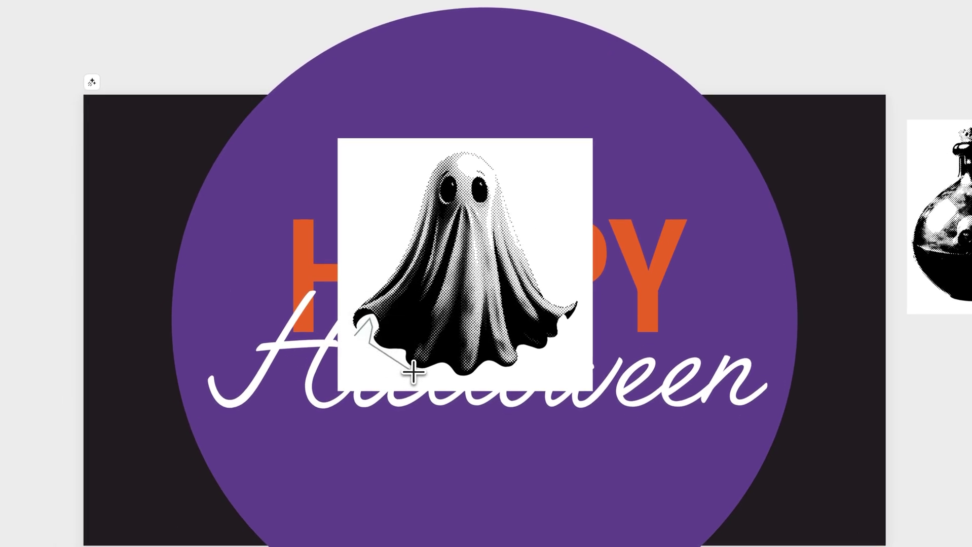
left_click(465, 377)
left_click(493, 366)
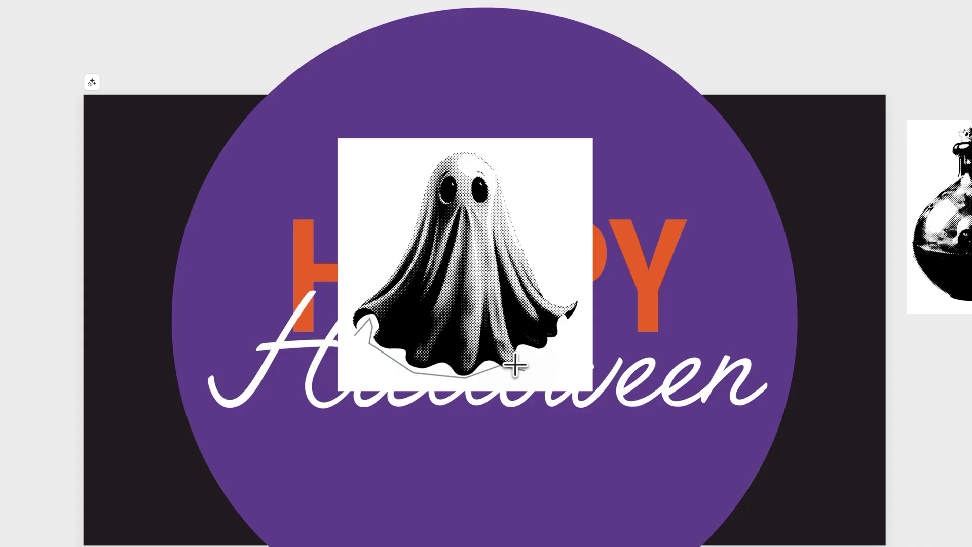
left_click(524, 364)
left_click(567, 326)
left_click(580, 300)
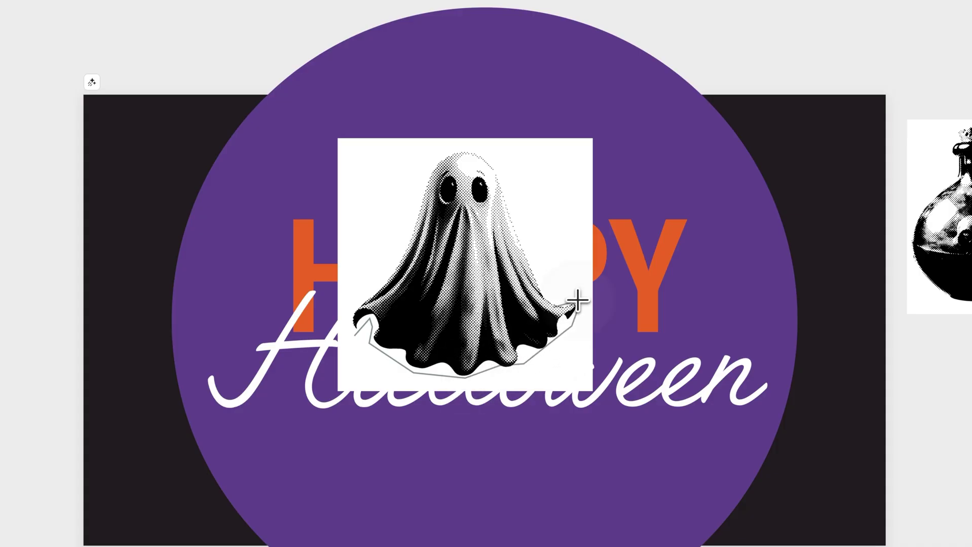
left_click(558, 302)
left_click(522, 238)
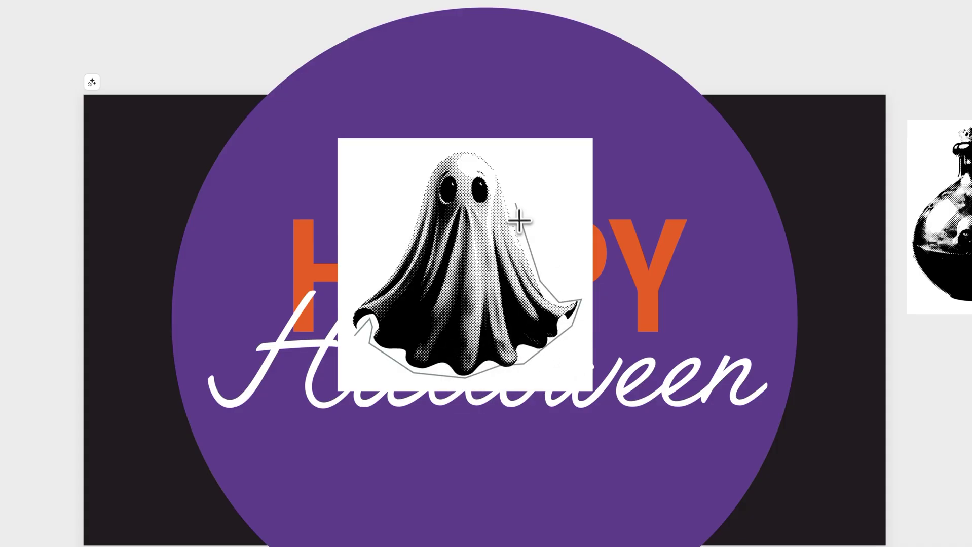
left_click(498, 177)
left_click(490, 161)
left_click(465, 148)
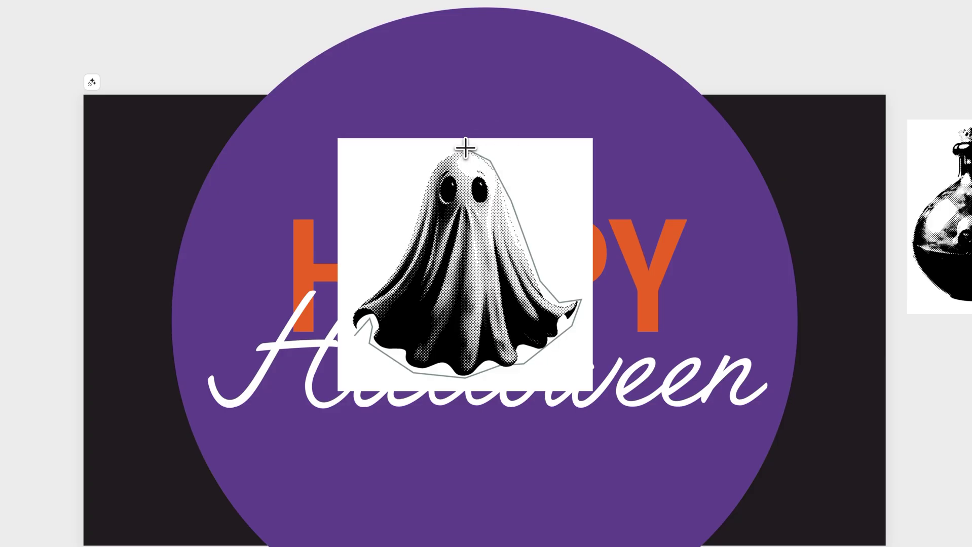
left_click(432, 157)
left_click(409, 218)
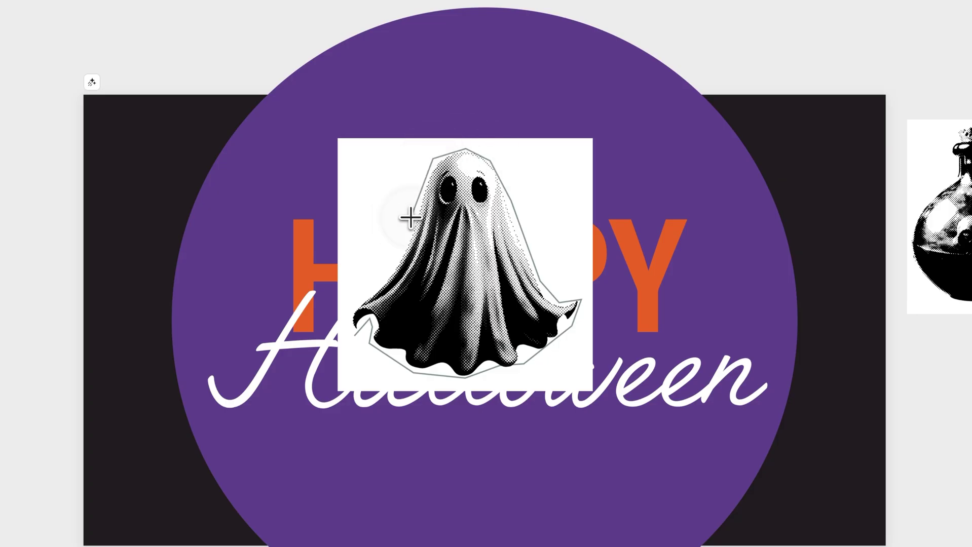
left_click(397, 254)
left_click(373, 291)
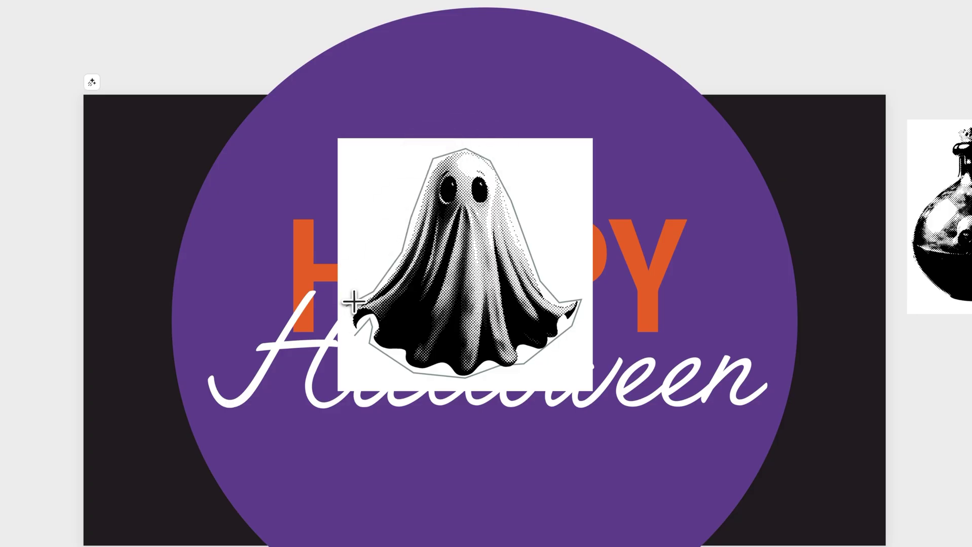
left_click(348, 306)
left_click(356, 338)
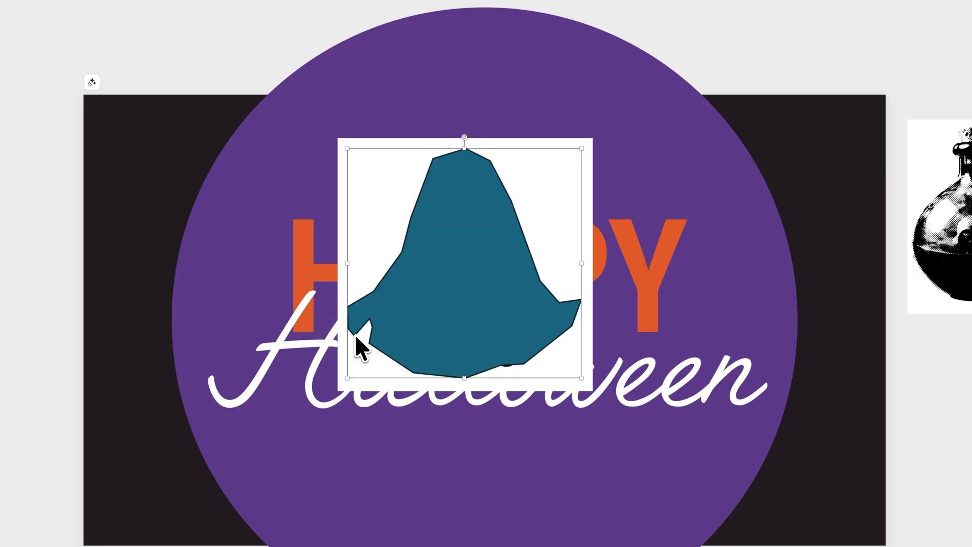
Intersect the ghost picture with the traced outline using Merge Shapes.
left_click(590, 158)
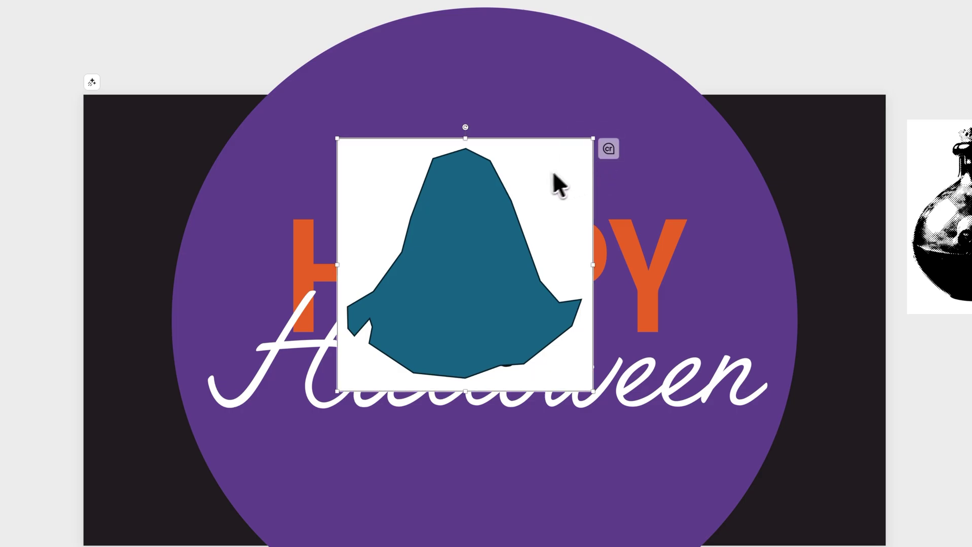
left_click(473, 194)
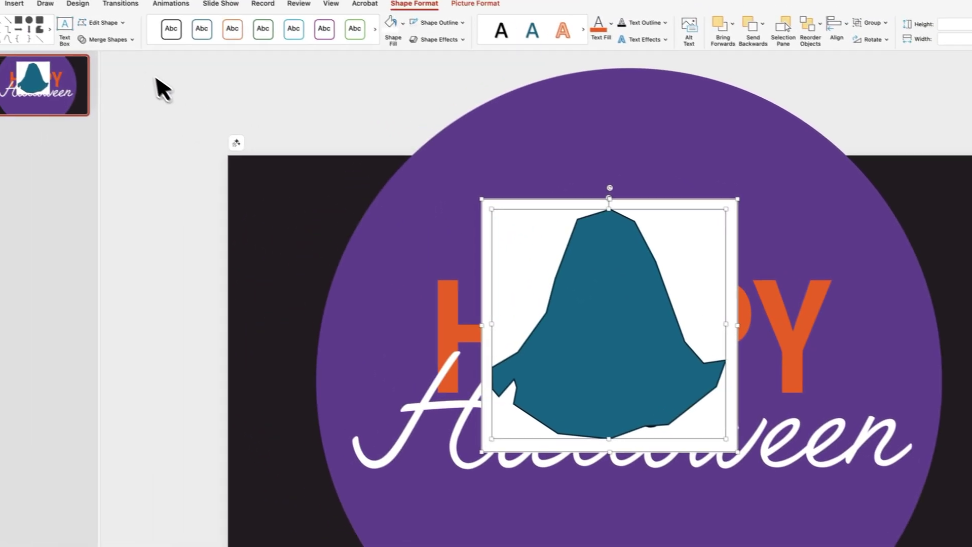
left_click(143, 55)
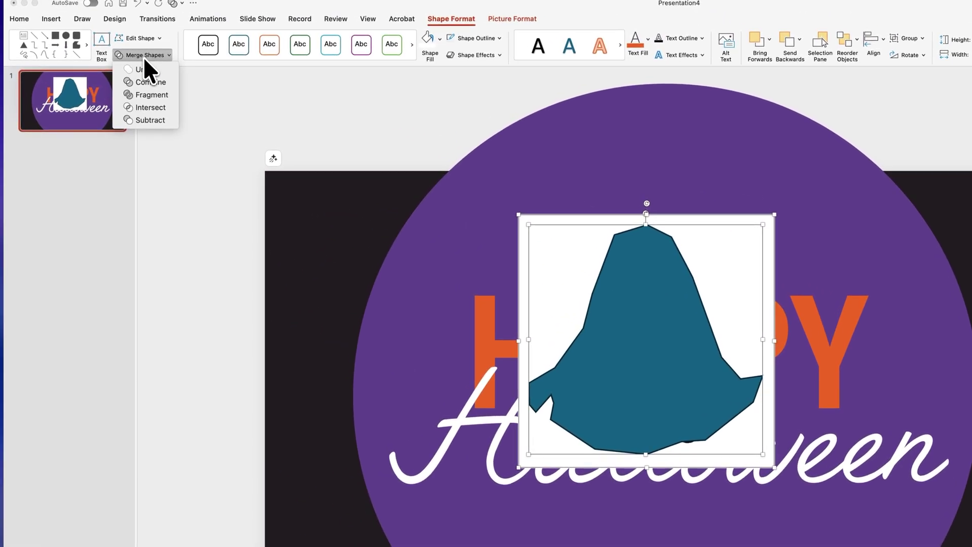
left_click(150, 108)
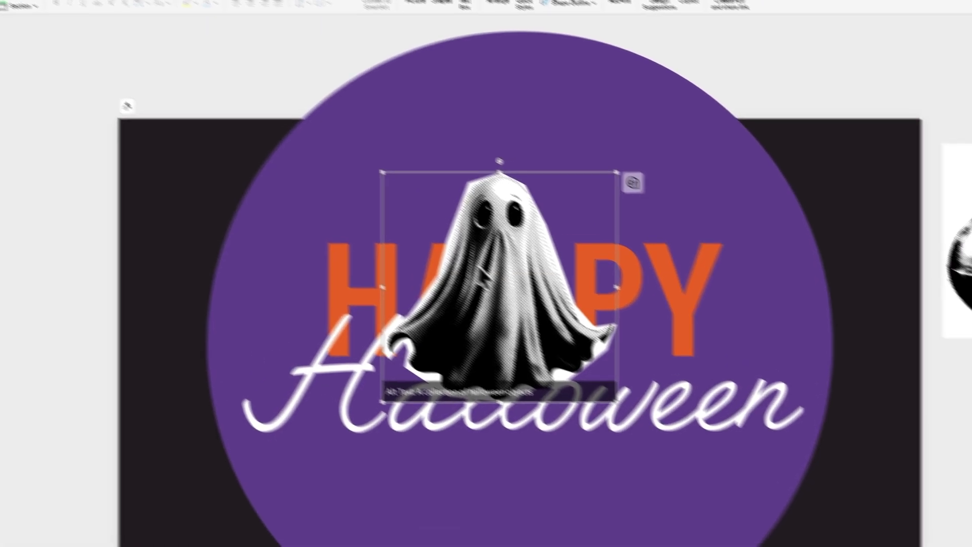
Give the ghost an outer drop shadow at 7 pt distance, almost opaque.
right_click(476, 264)
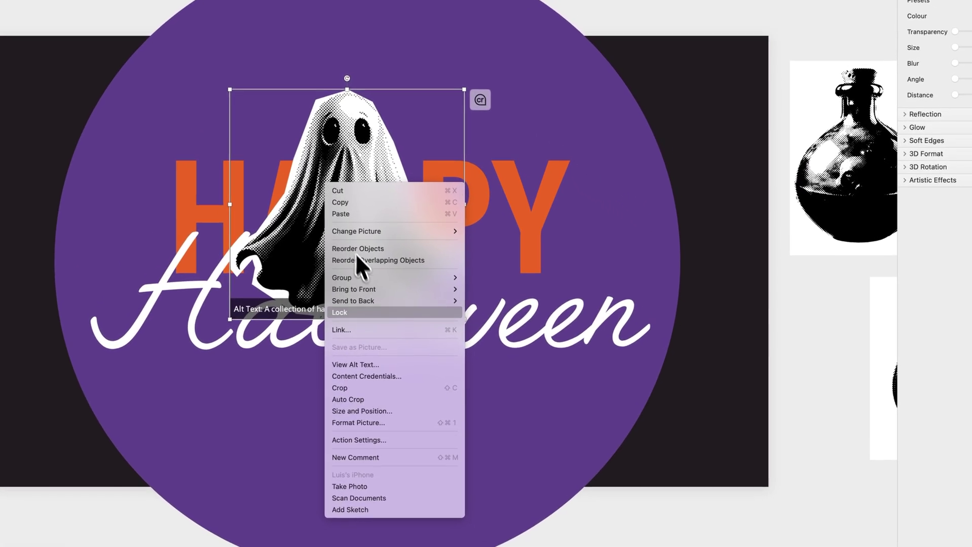
left_click(387, 422)
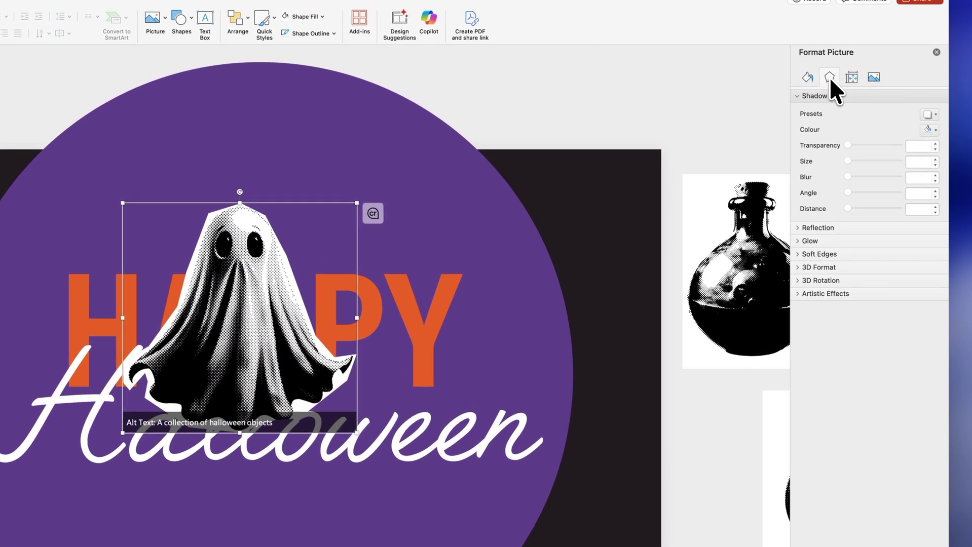
left_click(925, 115)
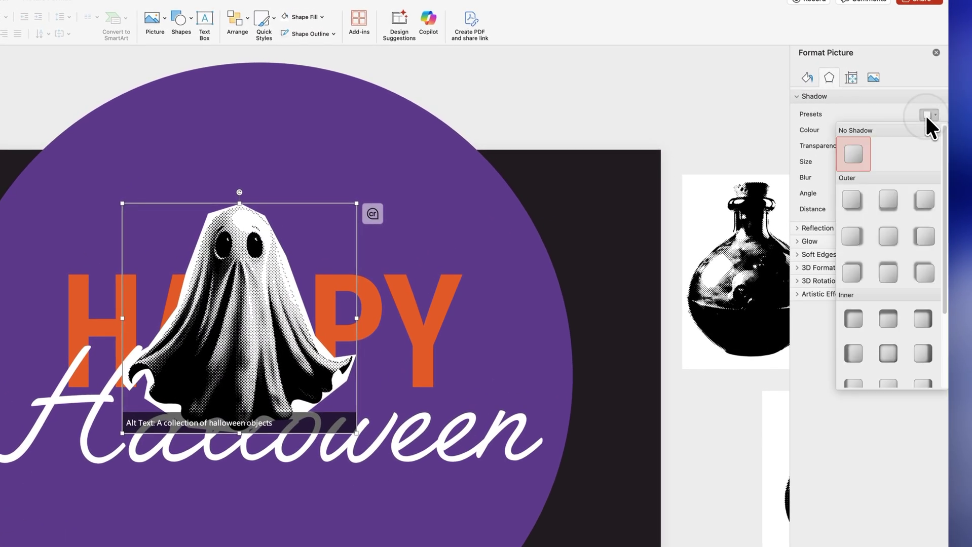
left_click(854, 196)
left_click_drag(848, 208, 848, 209)
left_click_drag(873, 147, 850, 147)
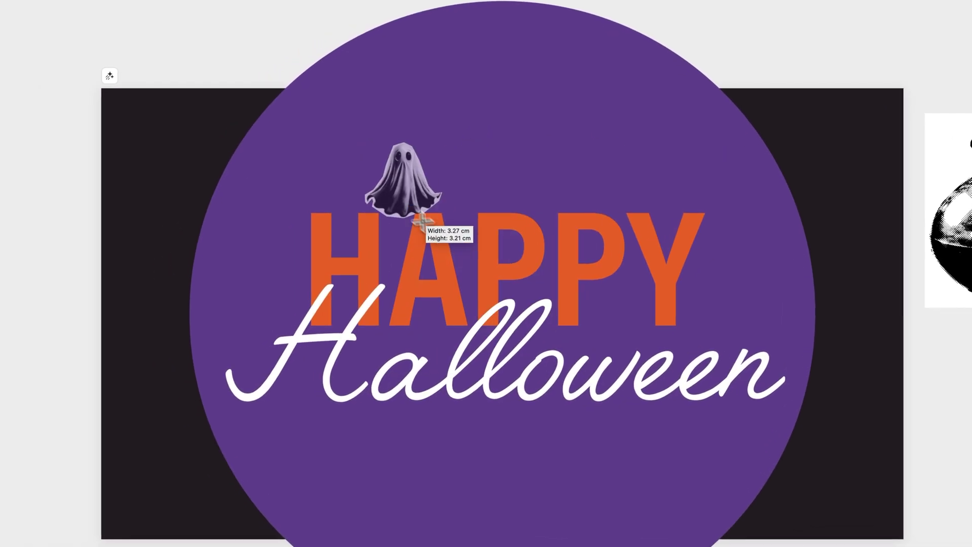
Enlarge the ghost, move it to the upper left and tilt it slightly left.
left_click_drag(422, 223, 489, 273)
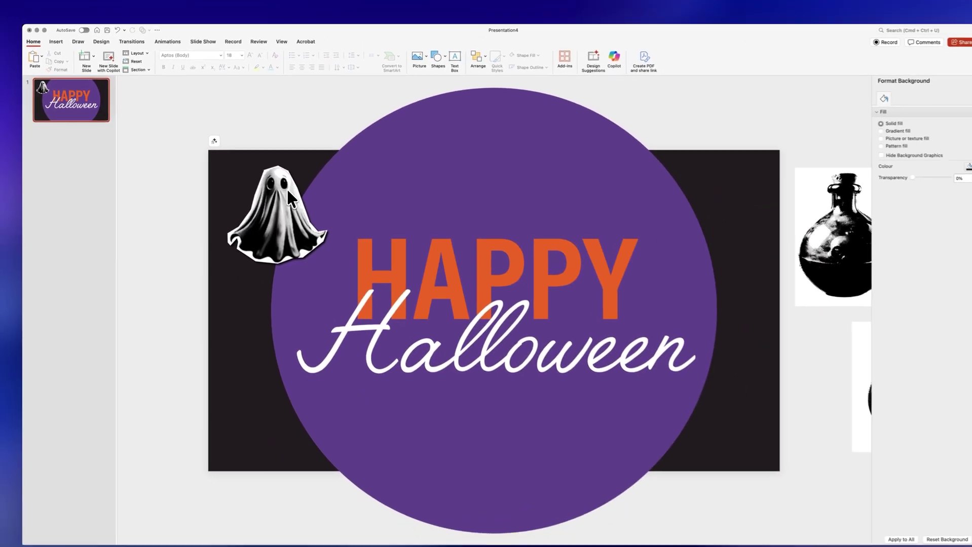
left_click_drag(362, 276, 373, 298)
left_click_drag(287, 213, 287, 211)
left_click_drag(278, 163, 260, 162)
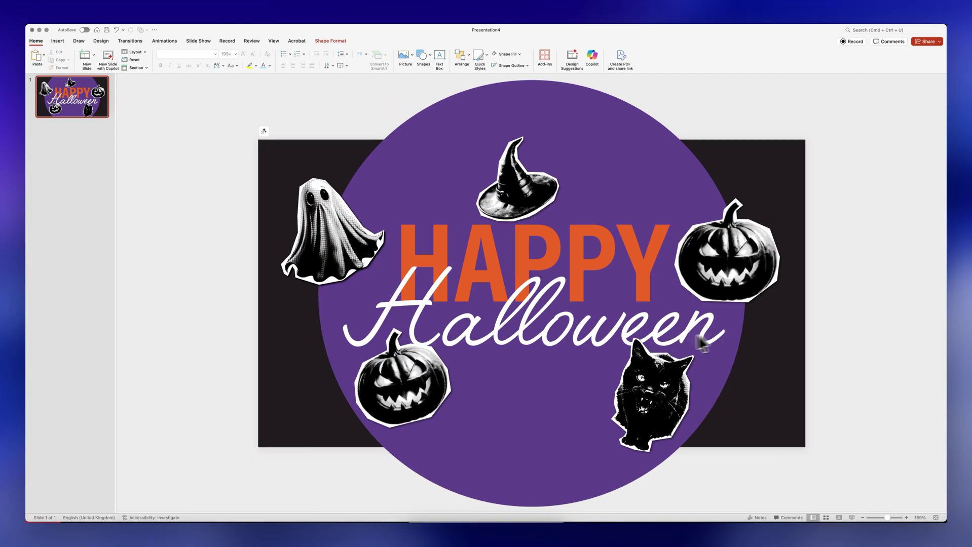
Add an outer shadow to the HAPPY Halloween title with 0% transparency, 0 pt blur, 1 pt distance.
right_click(580, 229)
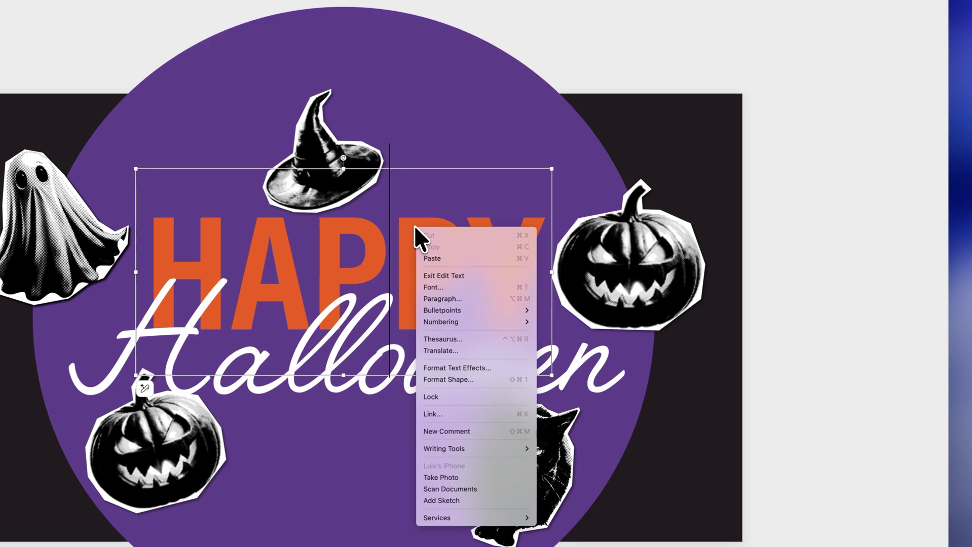
left_click(481, 361)
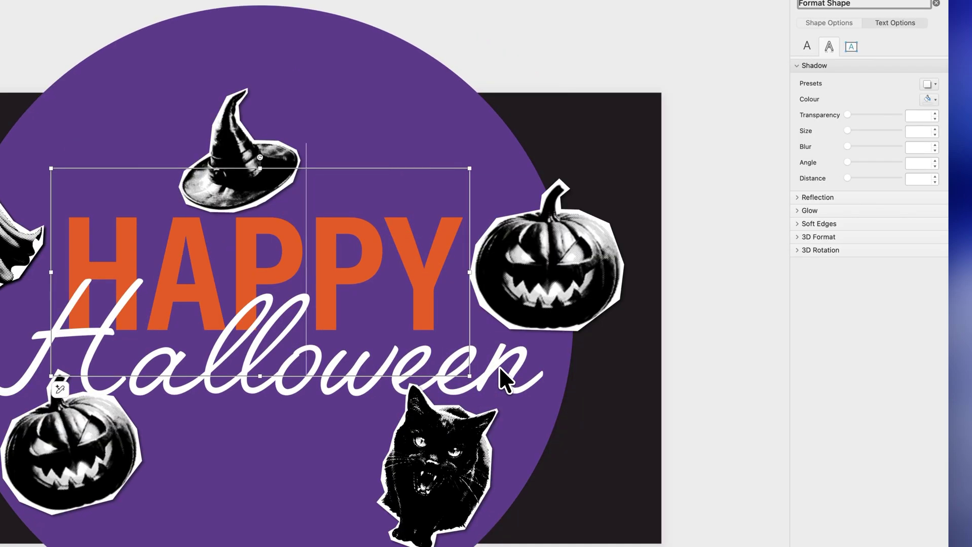
left_click(928, 84)
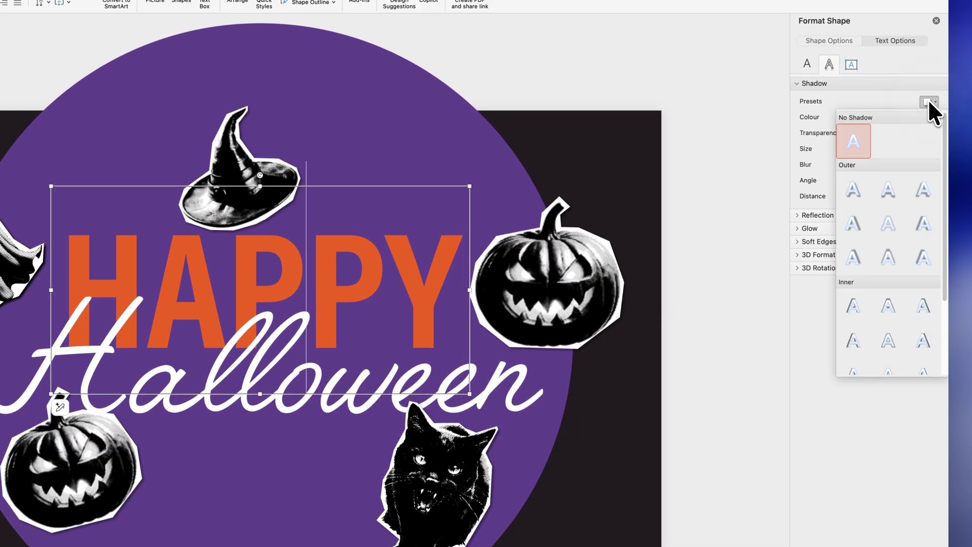
left_click(851, 188)
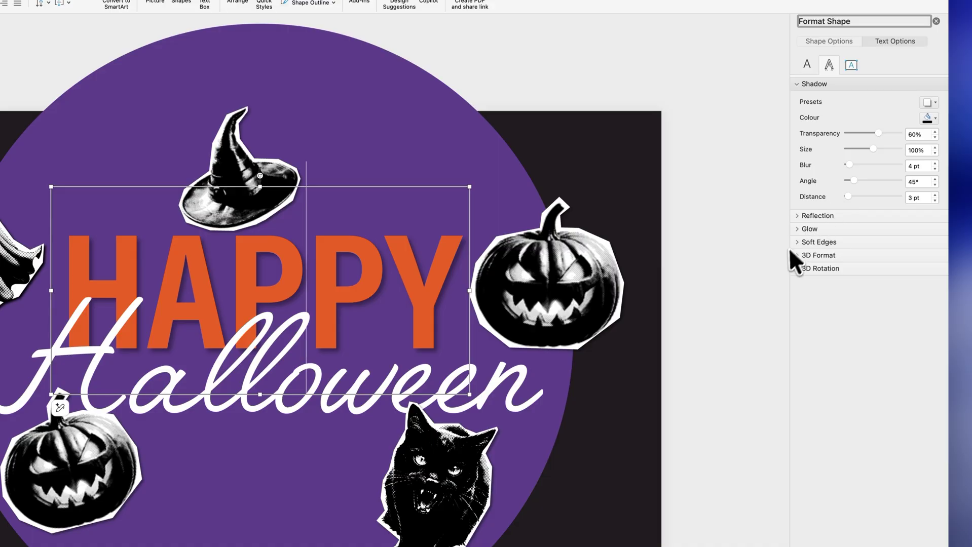
left_click_drag(878, 131, 801, 136)
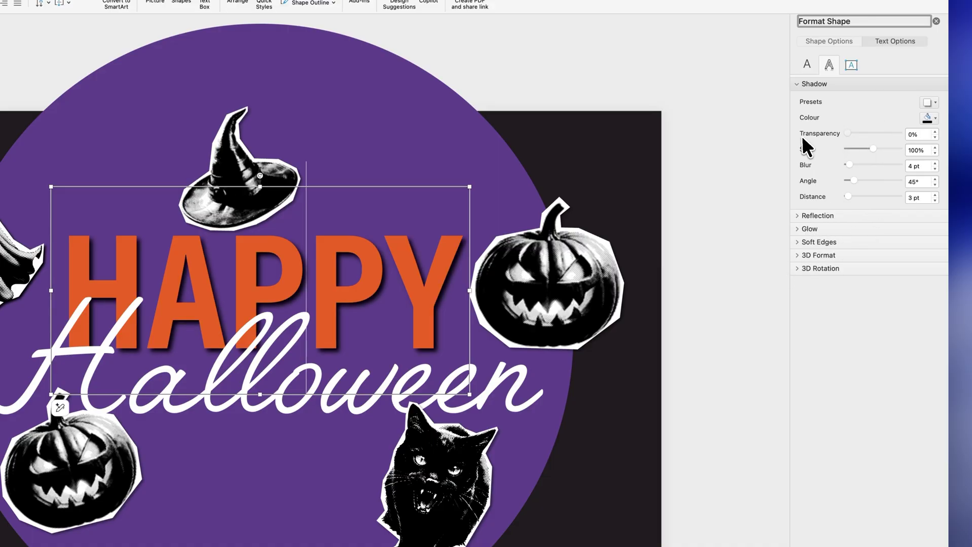
left_click_drag(848, 164, 833, 167)
left_click(848, 197)
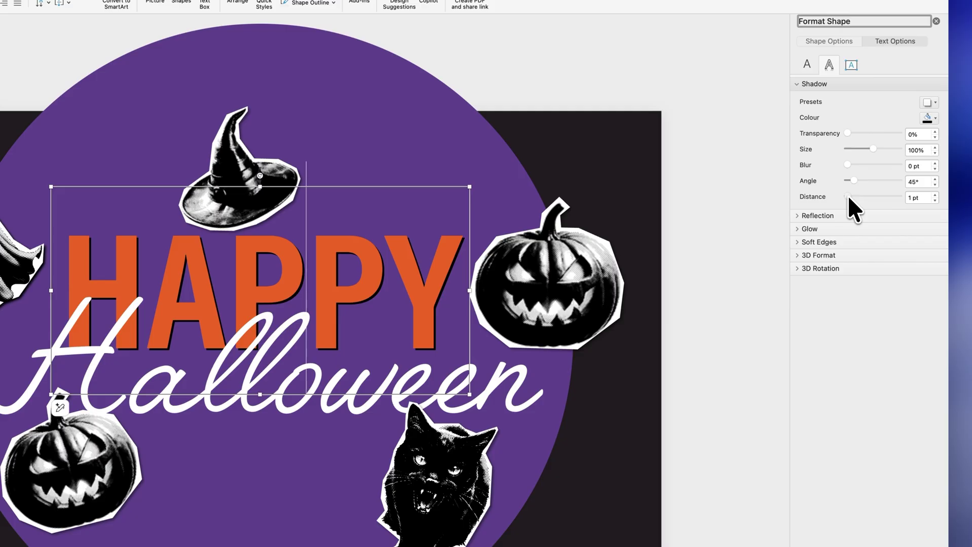
left_click(738, 207)
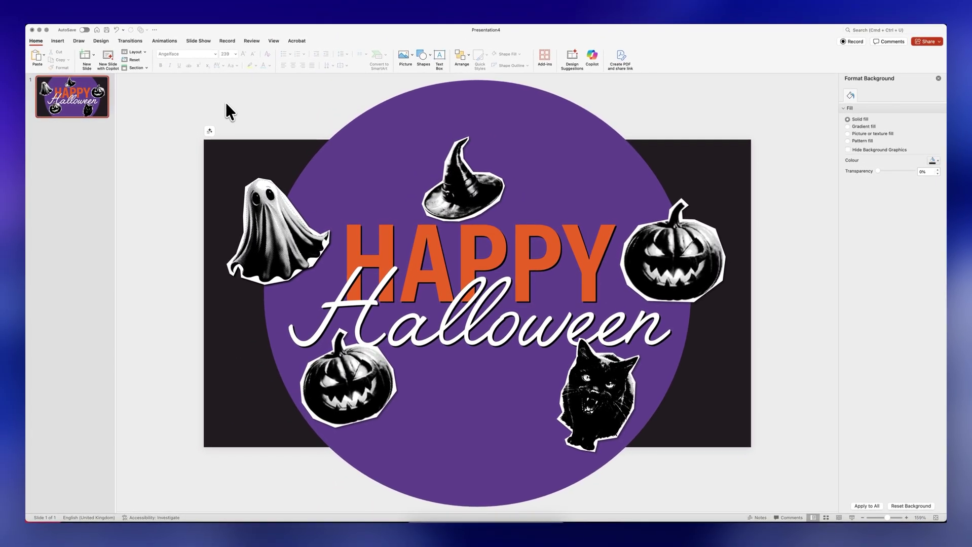
left_click(277, 209)
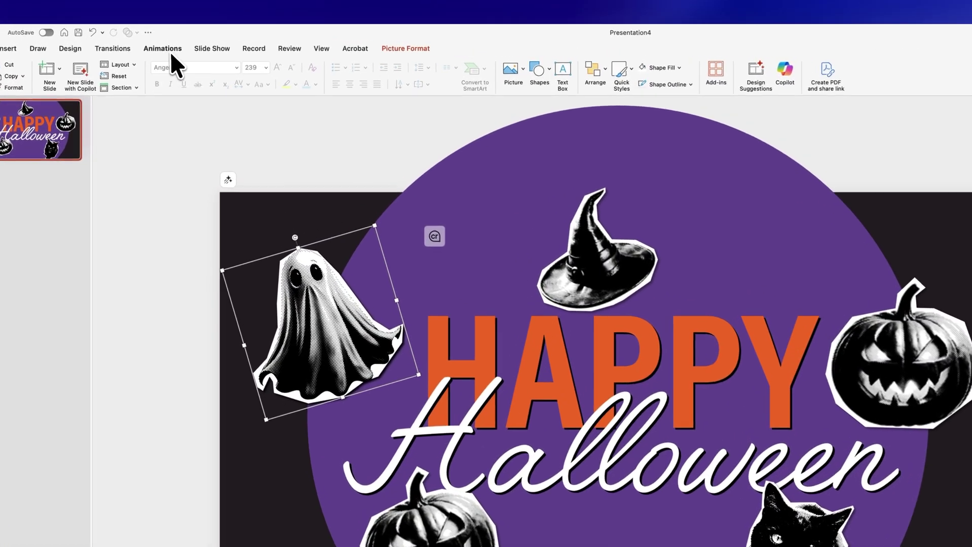
Apply the Teeter emphasis animation to the ghost.
left_click(166, 41)
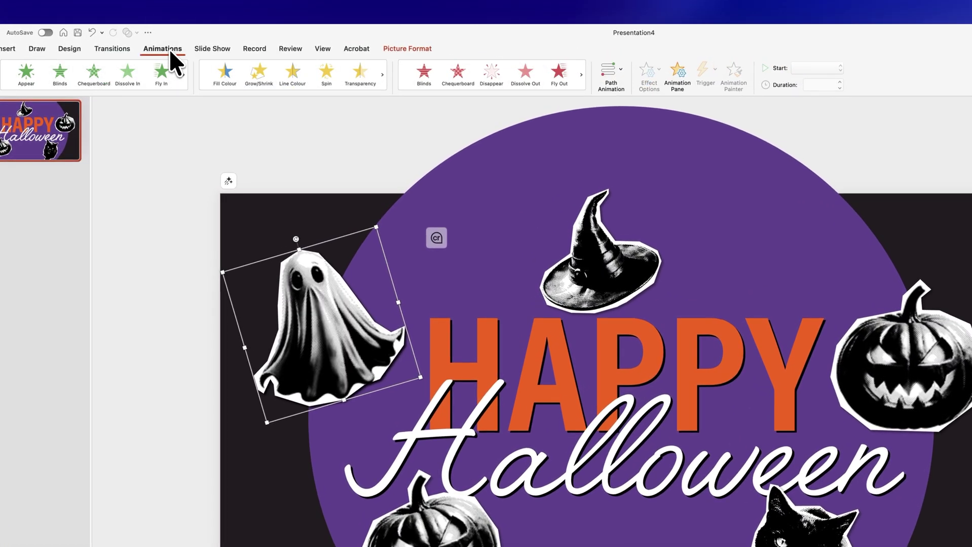
left_click(290, 91)
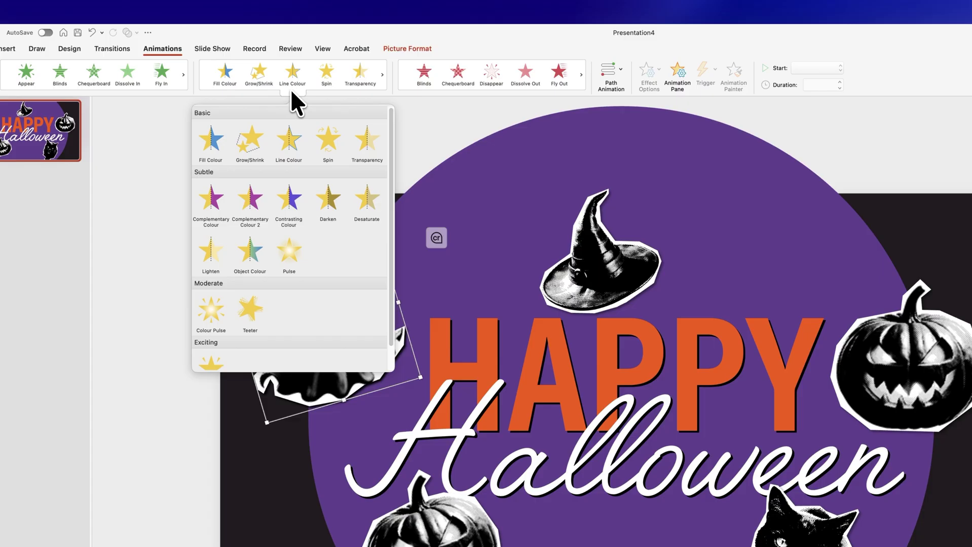
left_click(251, 310)
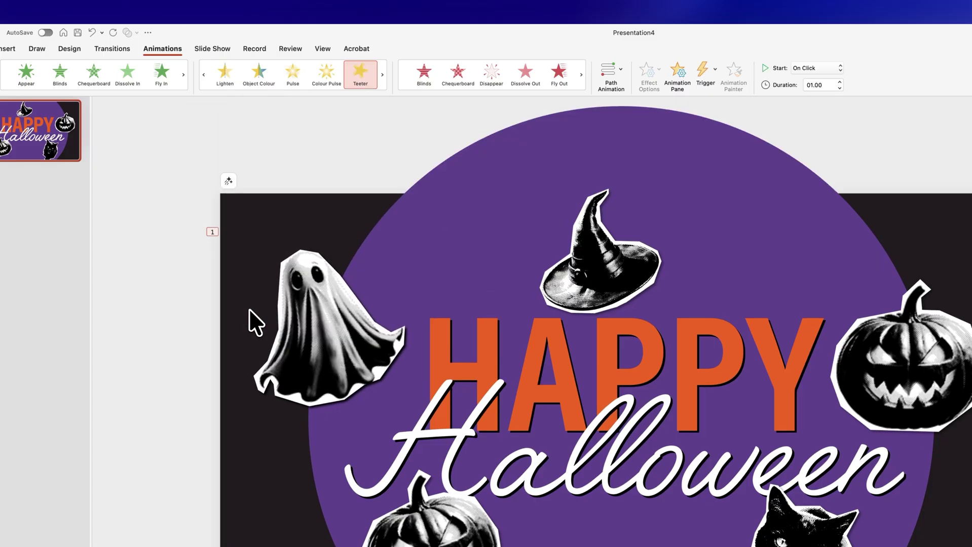
left_click(306, 314)
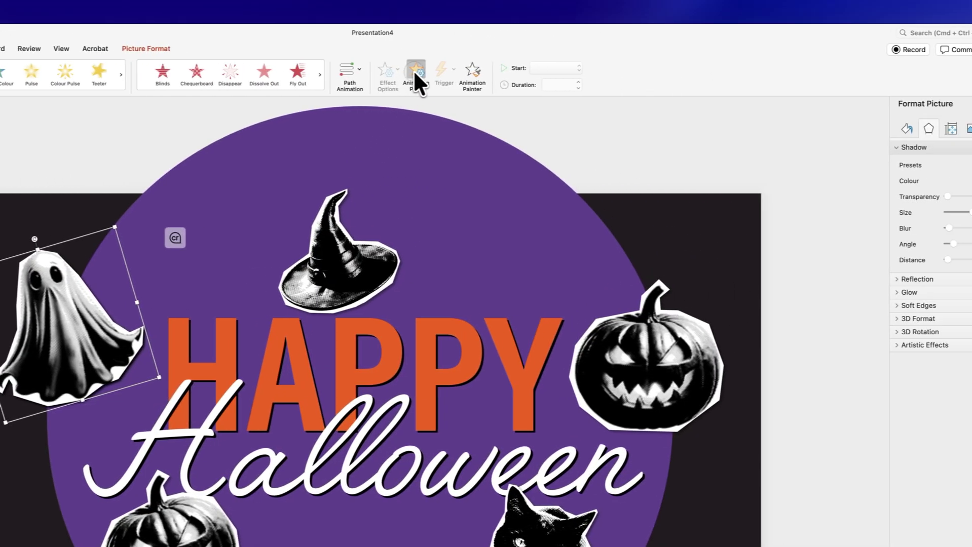
Set the ghost's Teeter to start With Previous and repeat Until End of Slide.
left_click(413, 70)
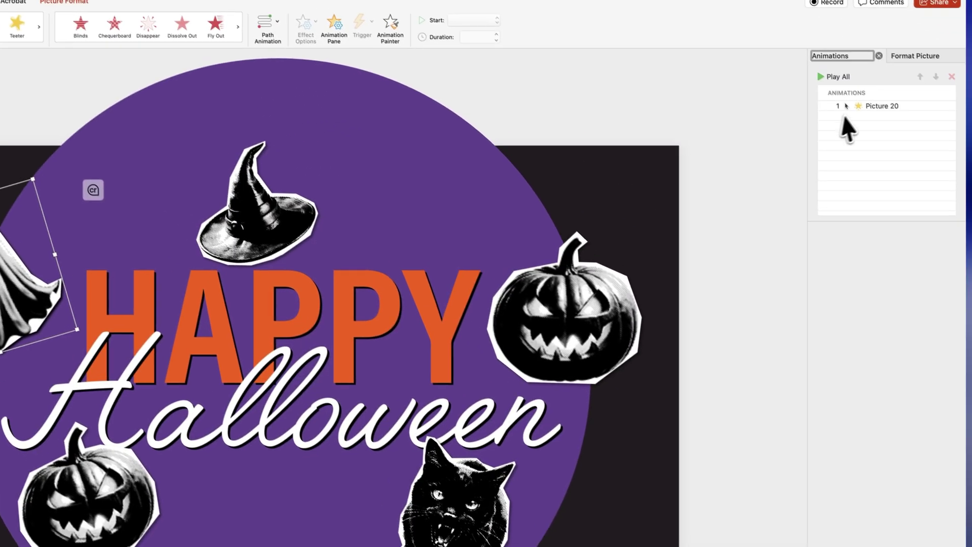
left_click(963, 153)
left_click(807, 228)
left_click(865, 246)
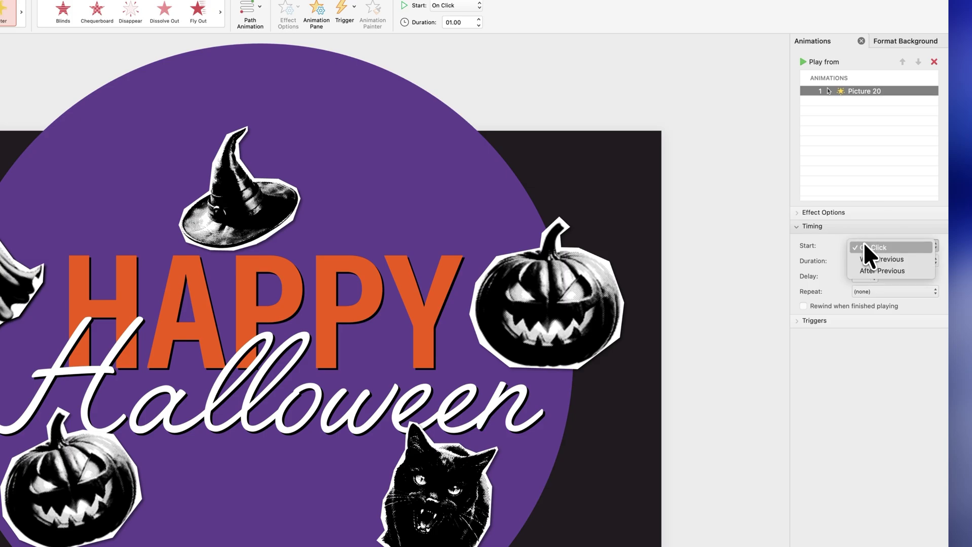
left_click(865, 258)
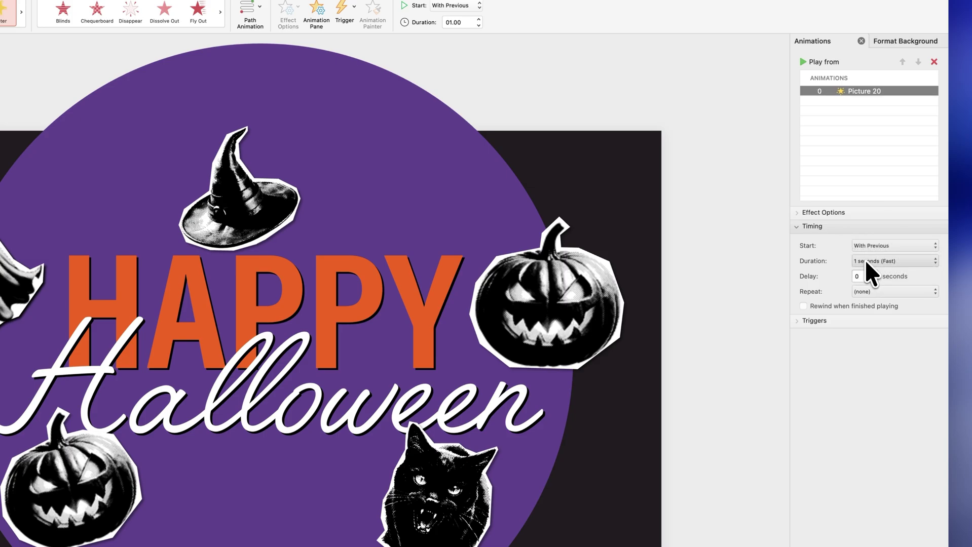
left_click(863, 291)
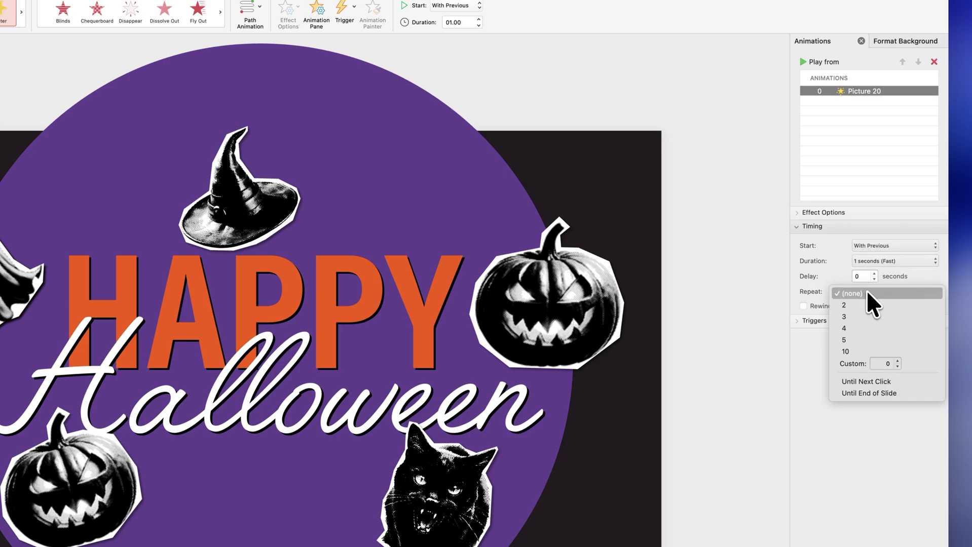
left_click(867, 393)
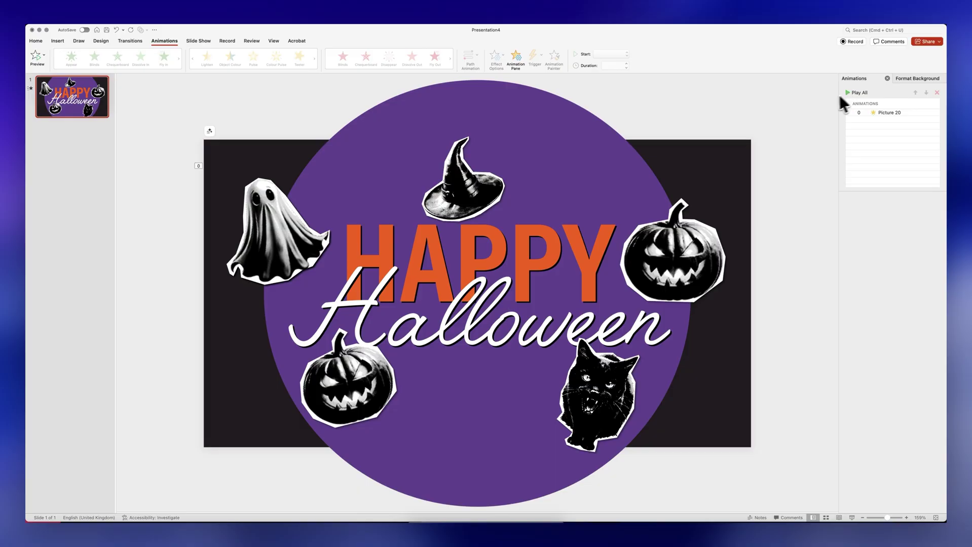
left_click(21, 274)
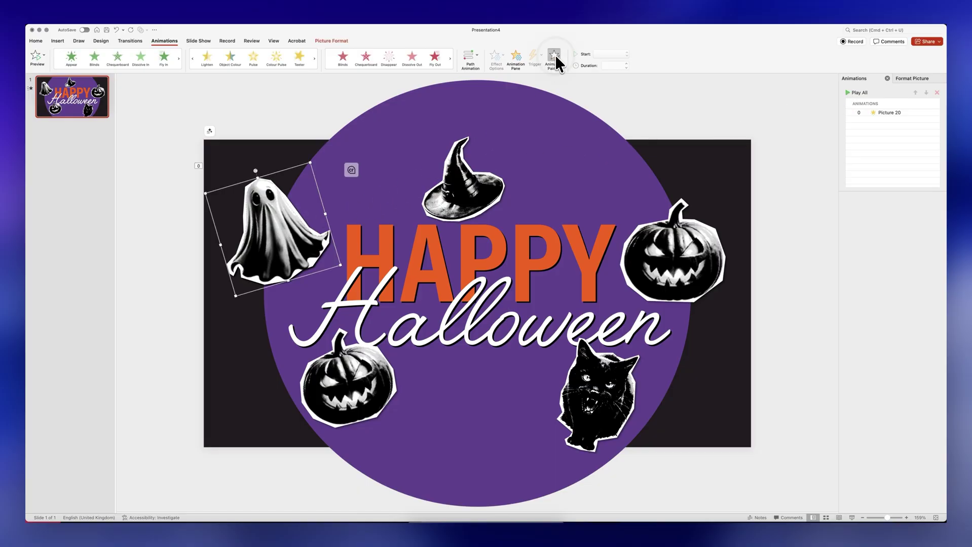
Paint the ghost's Teeter onto the witch hat and both pumpkins, then run the slideshow.
left_click(486, 185)
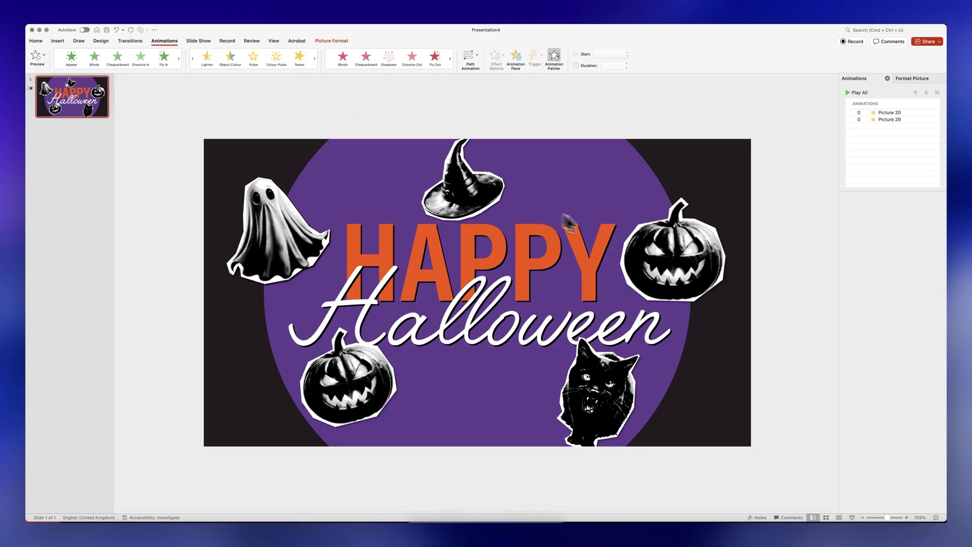
left_click(690, 250)
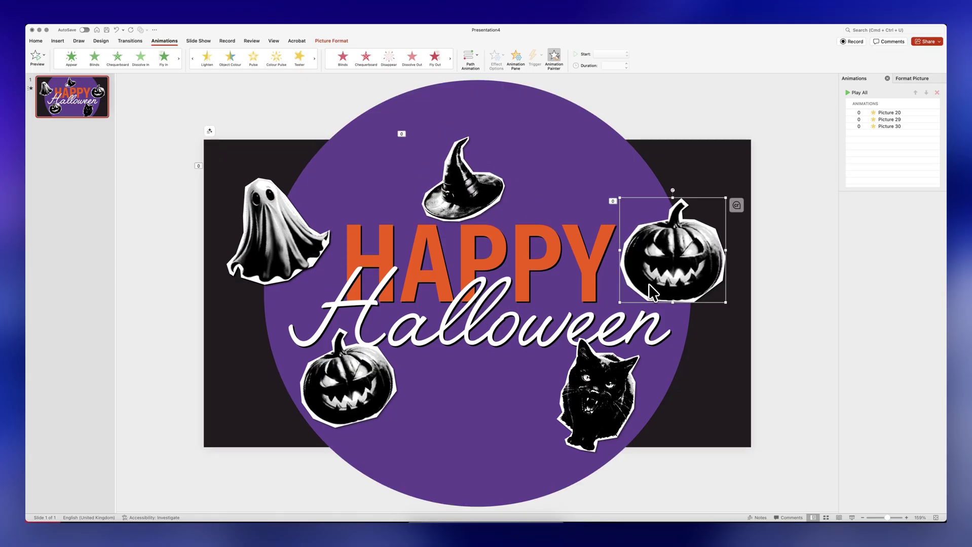
left_click(348, 380)
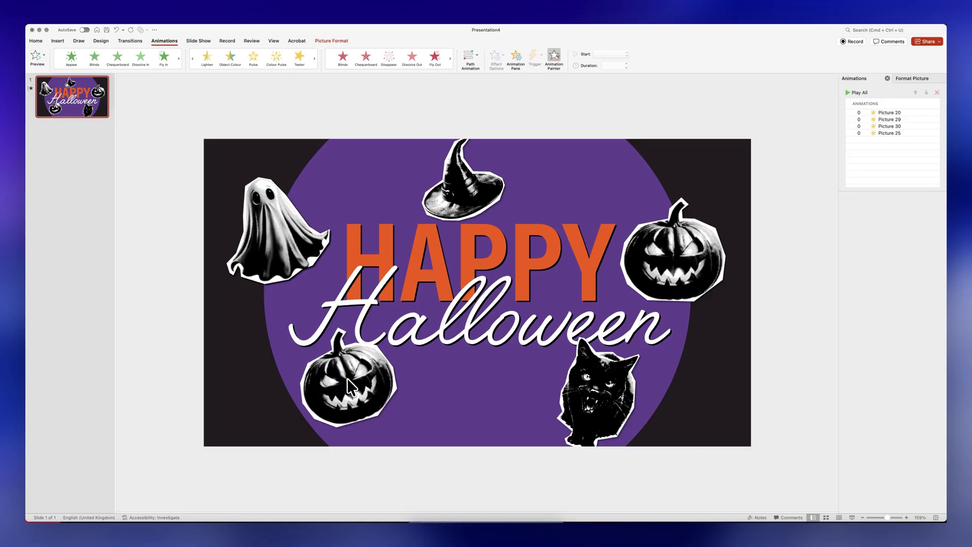
key("super+shift+Return")
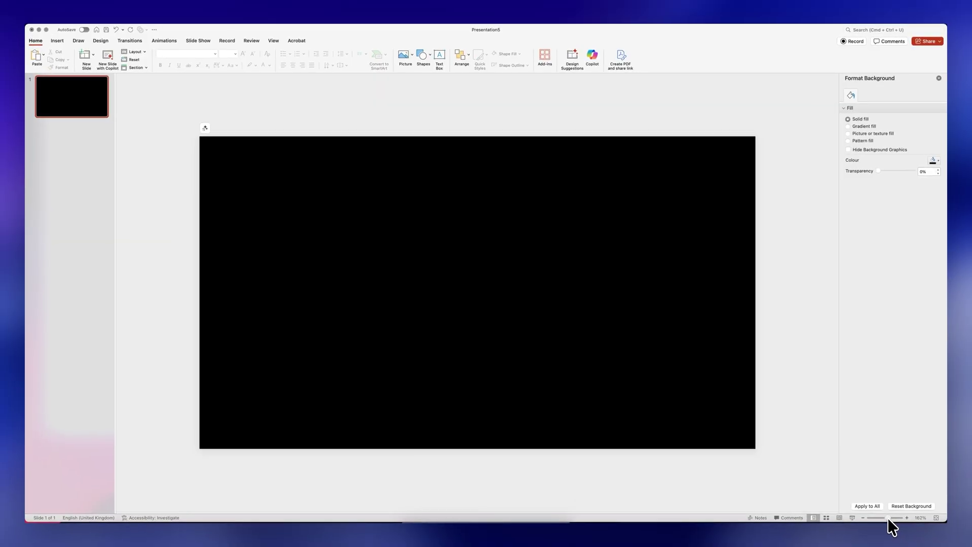
Paste the glowing pumpkin picture and enlarge it to cover the whole slide.
key("super+v")
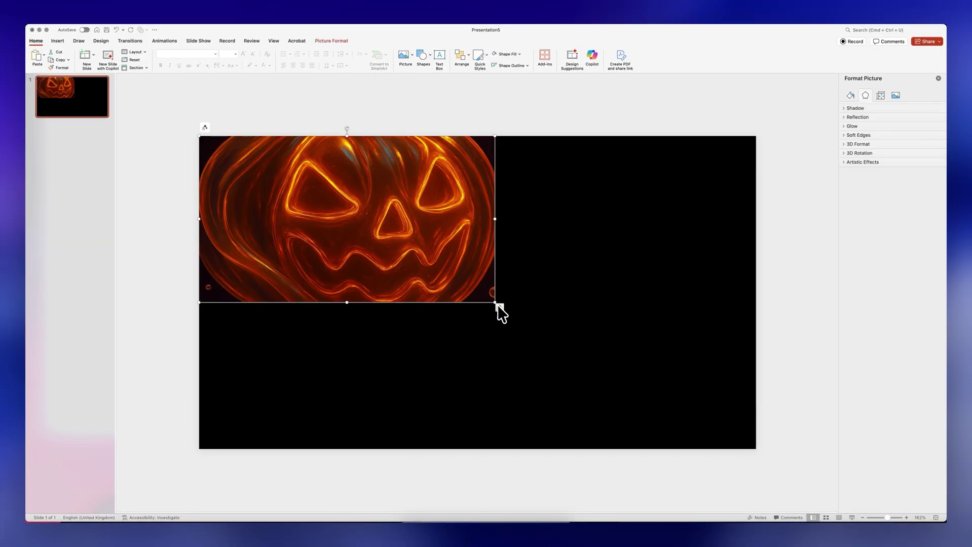
left_click_drag(495, 303, 756, 437)
left_click(768, 401)
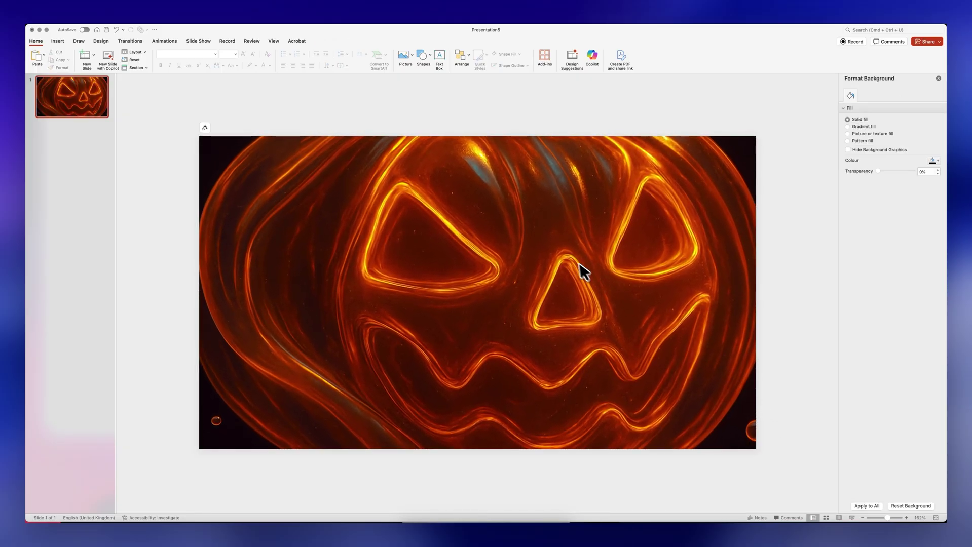
Open the Format Picture pane for the pumpkin picture.
left_click(556, 248)
right_click(555, 248)
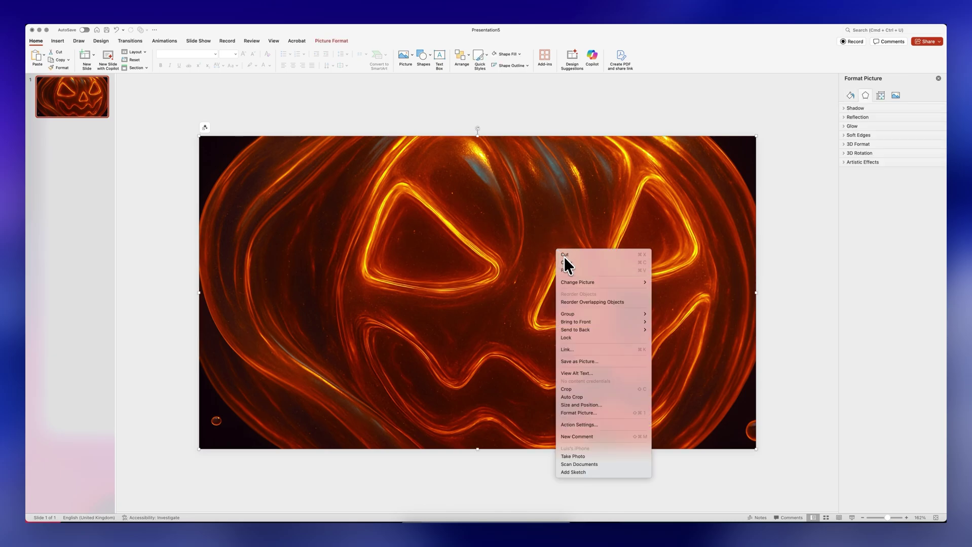
left_click(606, 413)
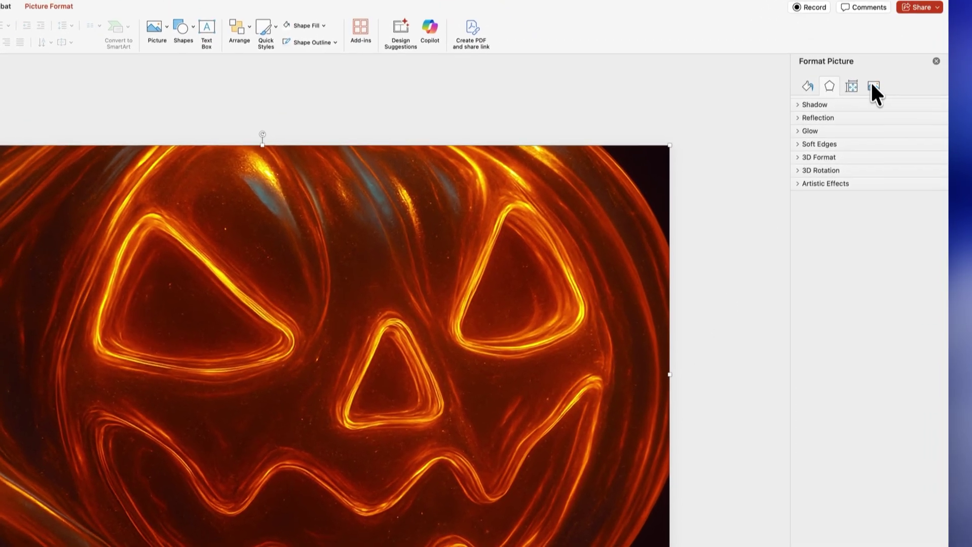
Darken the pumpkin picture to -50% brightness in Picture Corrections.
left_click(875, 68)
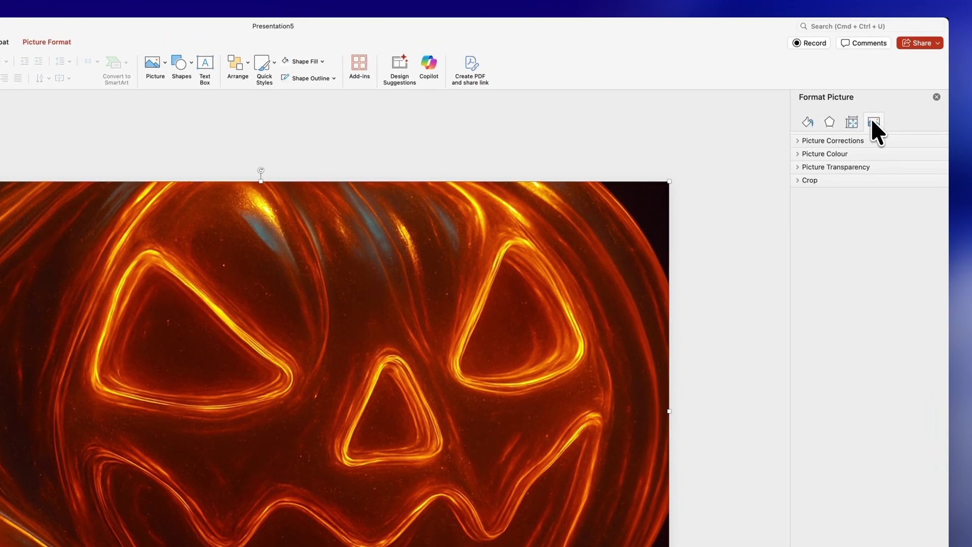
left_click(870, 142)
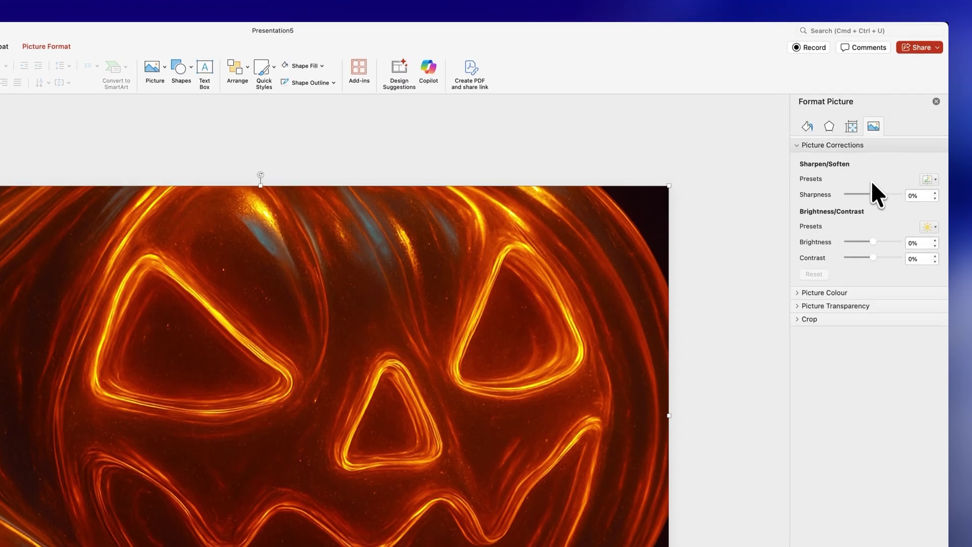
left_click_drag(869, 240, 857, 242)
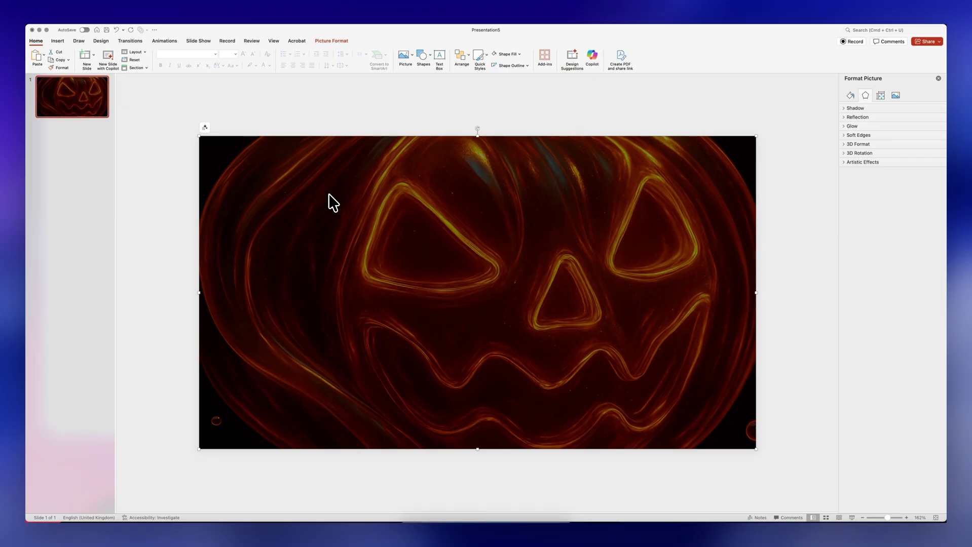
Paste a copy exactly over the original and restore the copy's brightness to 0%.
key("super+v")
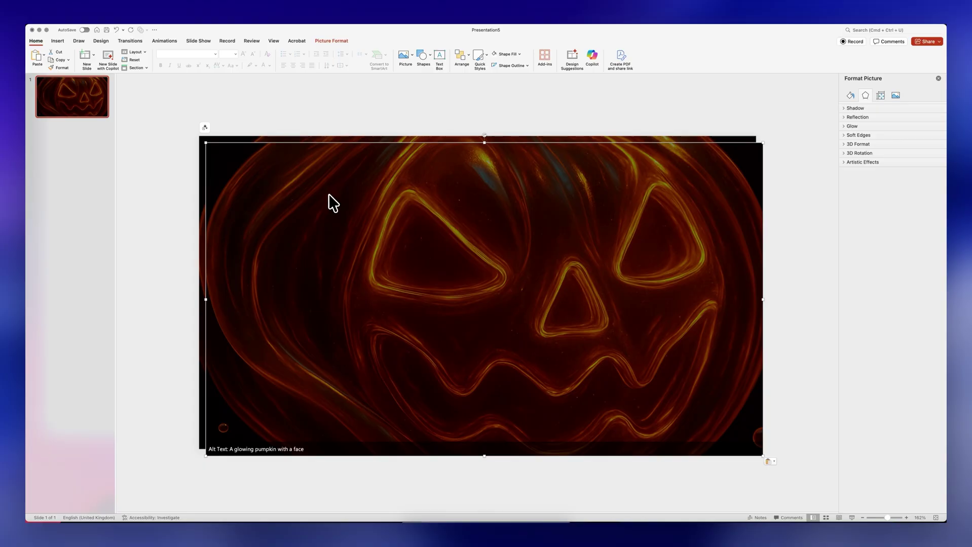
mouse_move(332, 206)
left_mouse_down()
mouse_move(405, 245)
mouse_move(339, 201)
left_mouse_up()
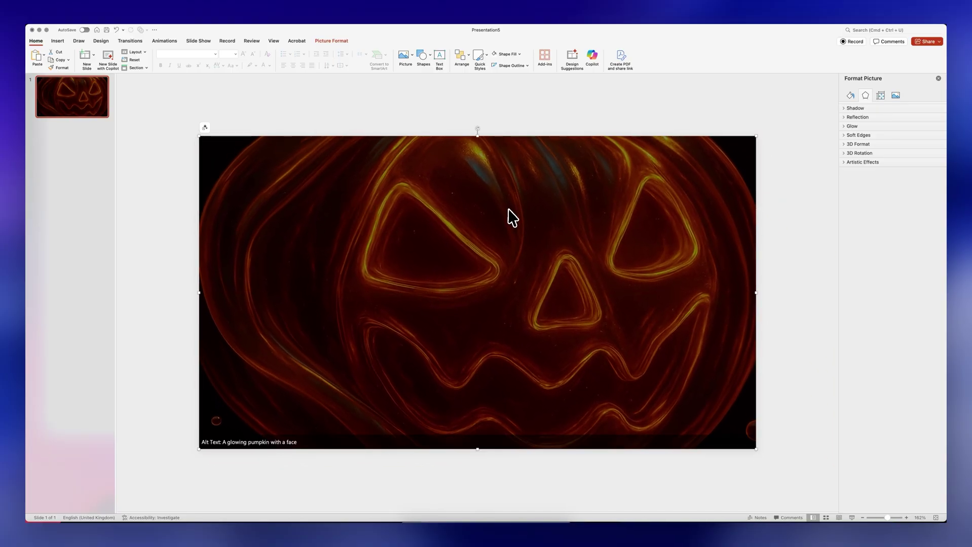
left_click(895, 95)
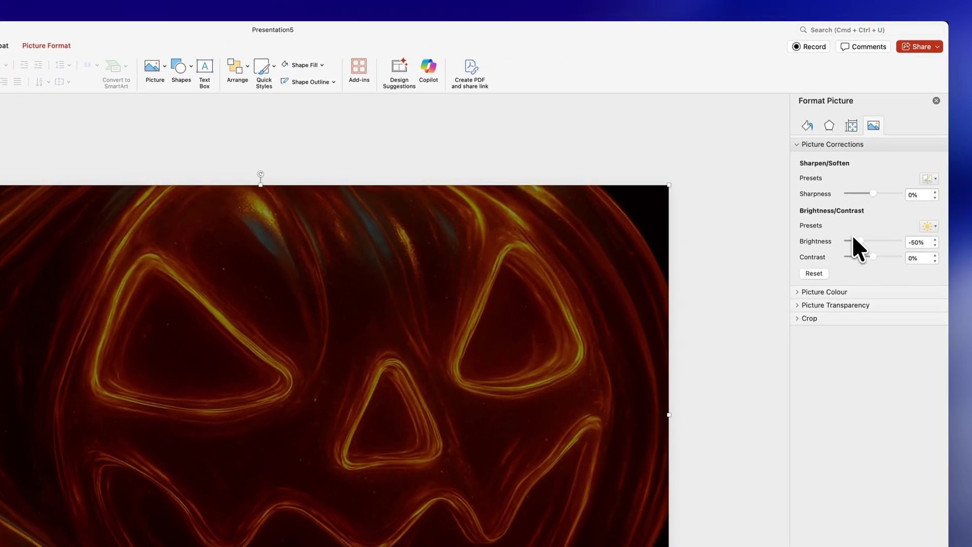
left_click_drag(863, 239, 876, 240)
left_click(829, 126)
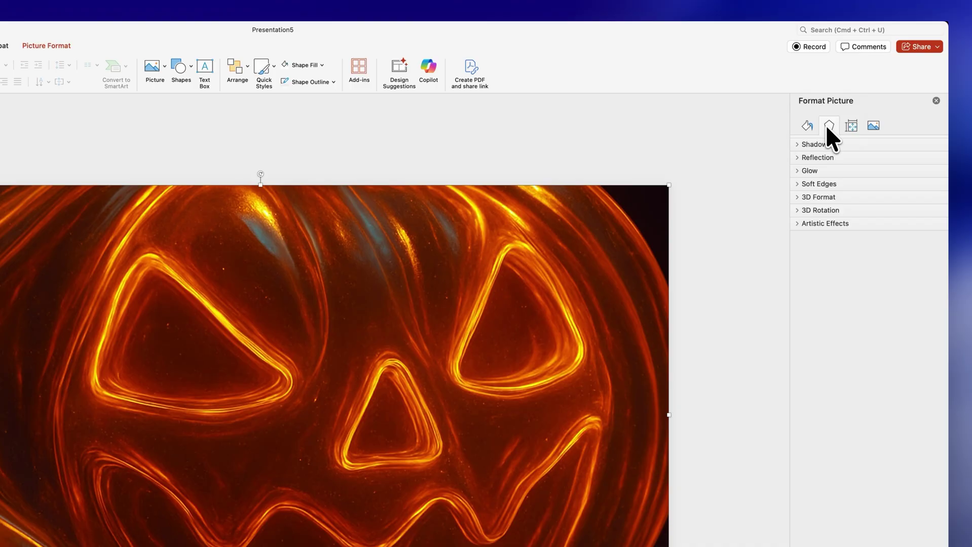
Apply the Blur artistic effect to the top pumpkin copy with radius 20.
left_click(844, 224)
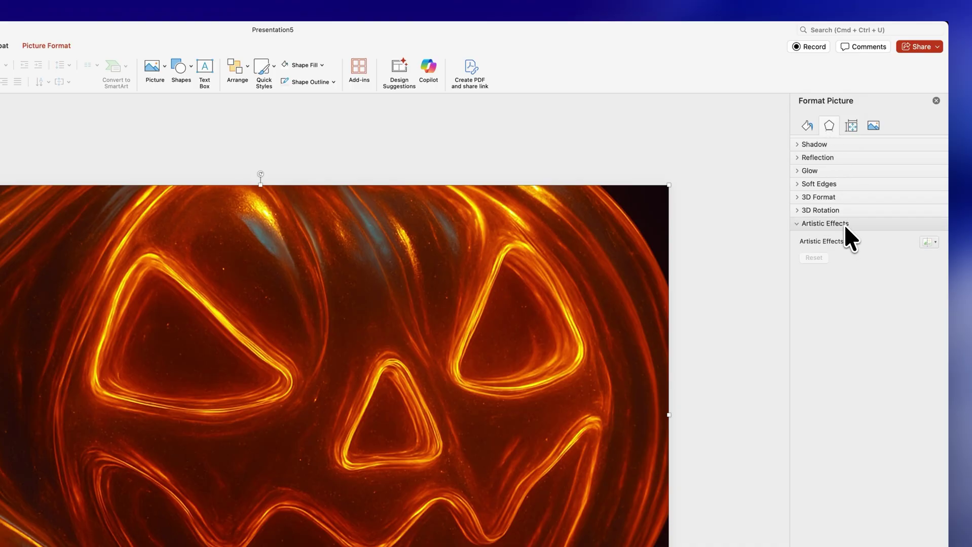
left_click(932, 242)
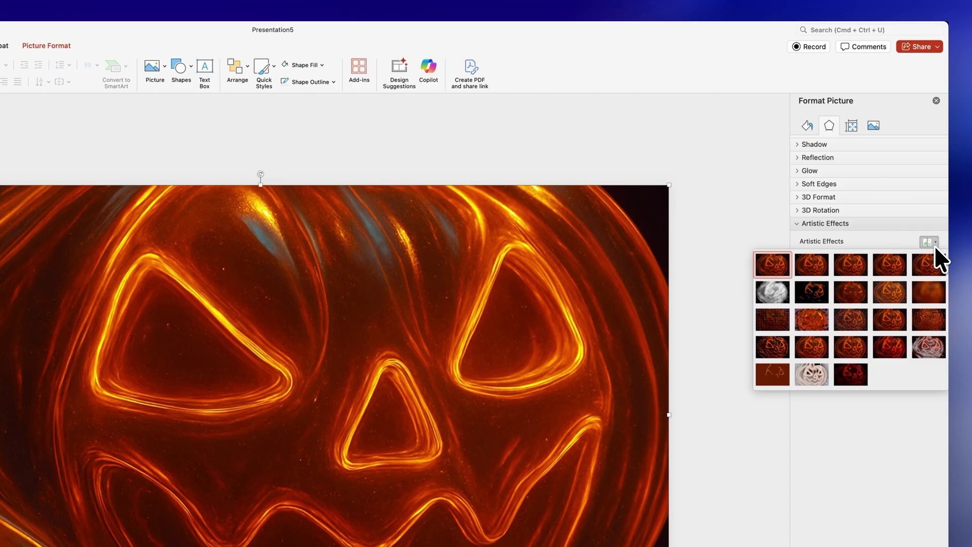
left_click(936, 303)
left_click_drag(851, 257, 856, 258)
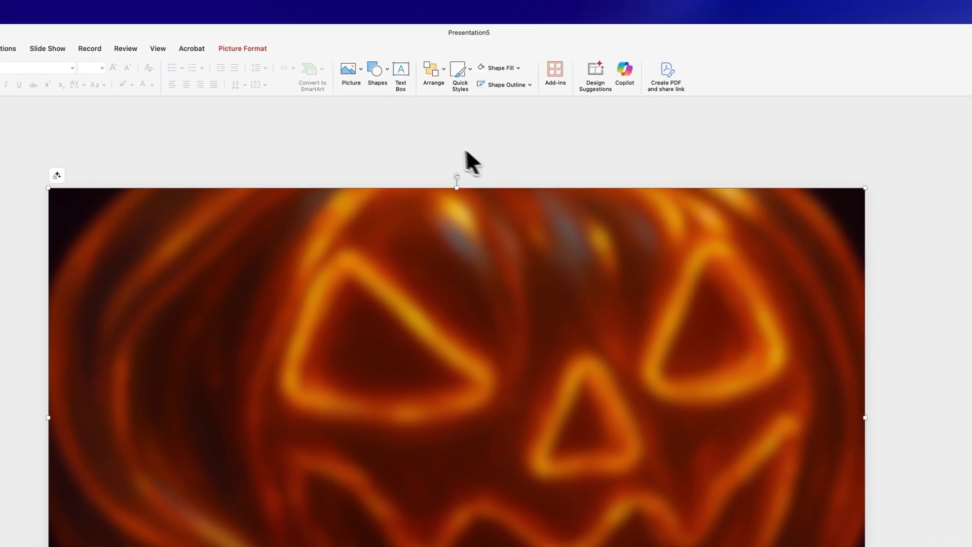
left_click(262, 49)
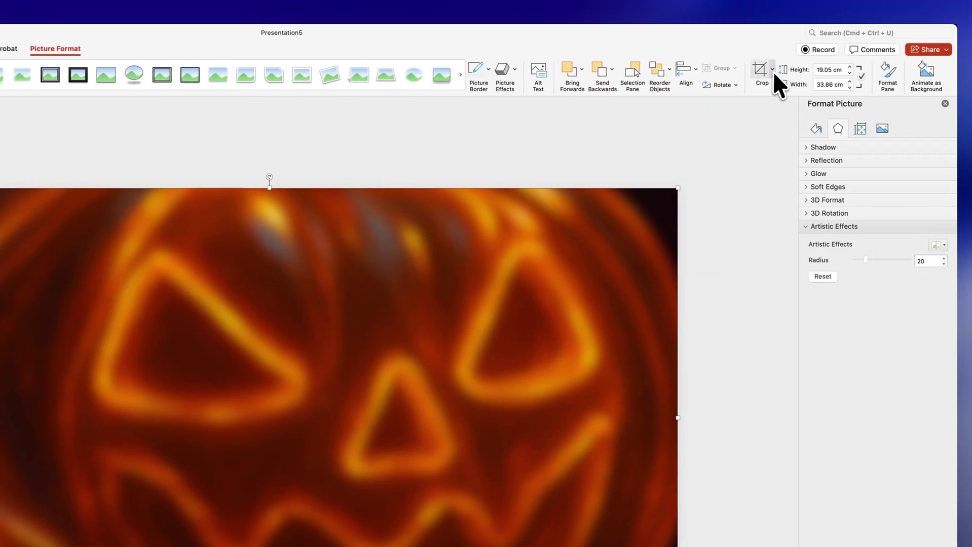
Crop the blurred copy to a Rounded Rectangle band 23.65 × 5.56 cm across the eyes and nose.
left_click(964, 69)
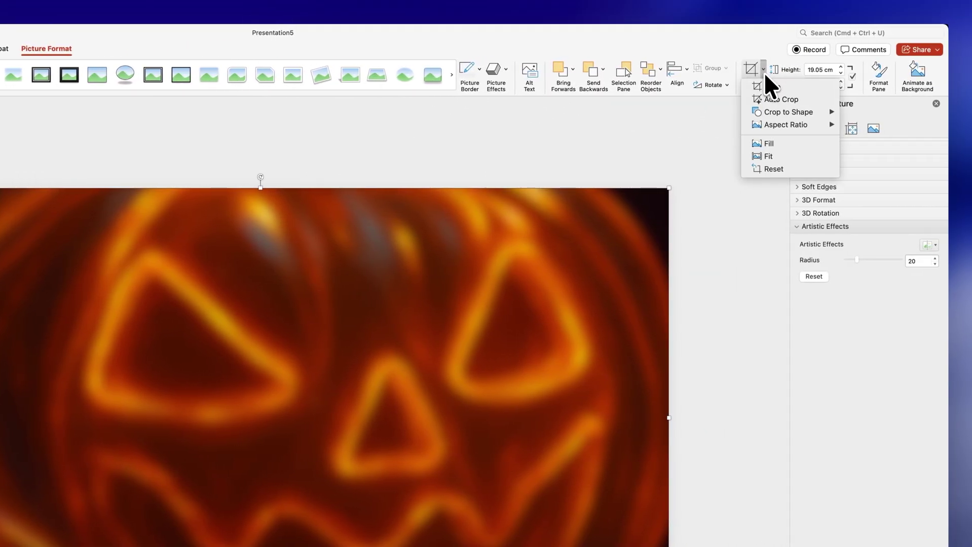
mouse_move(768, 111)
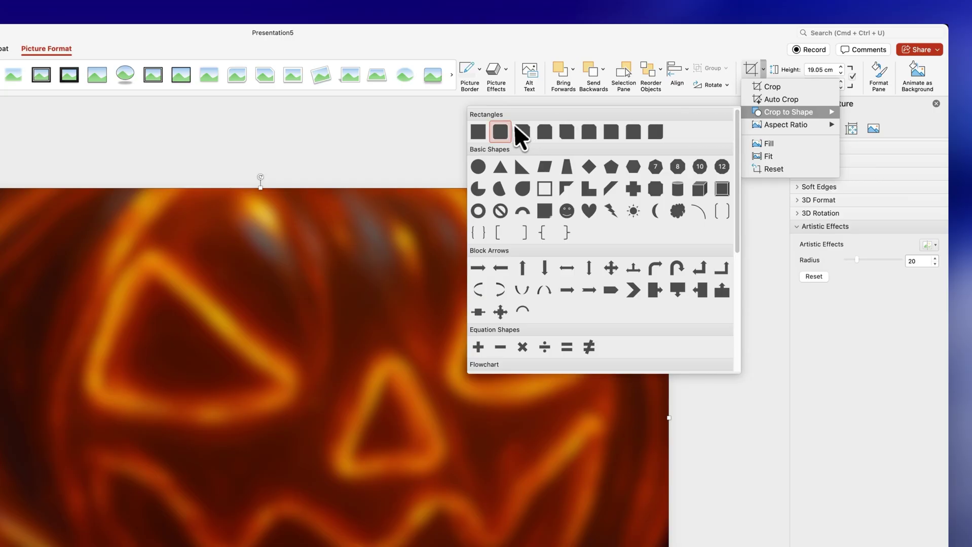
left_click(500, 132)
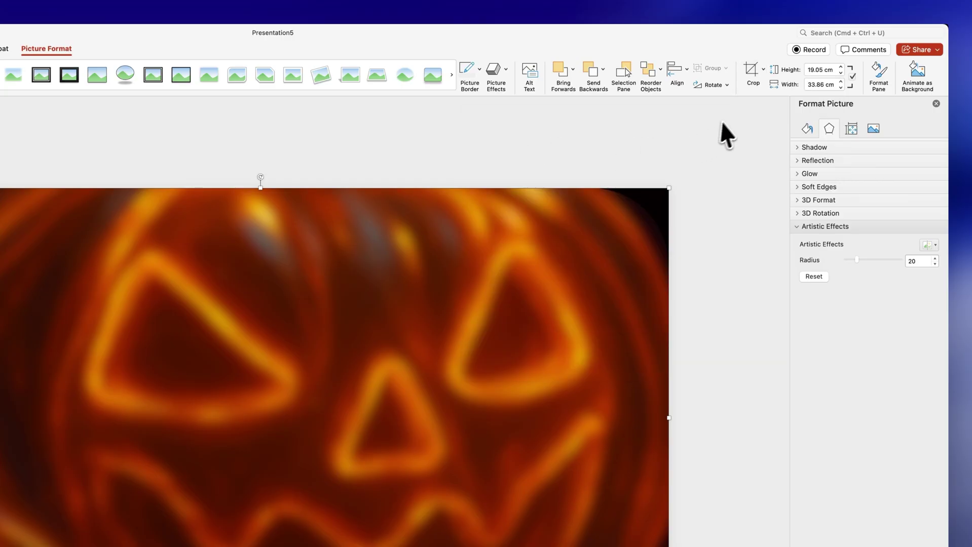
left_click(753, 69)
left_click_drag(667, 190, 563, 328)
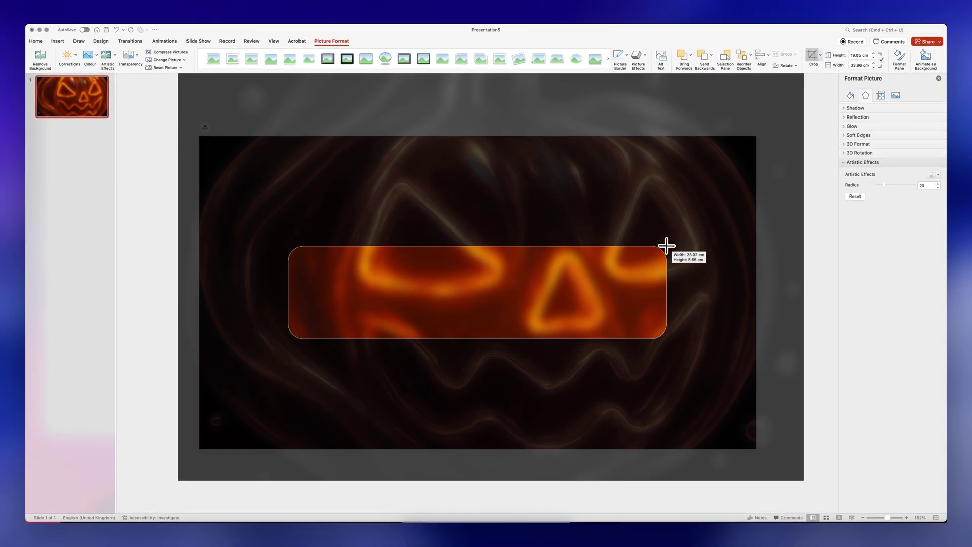
left_click_drag(666, 246, 660, 243)
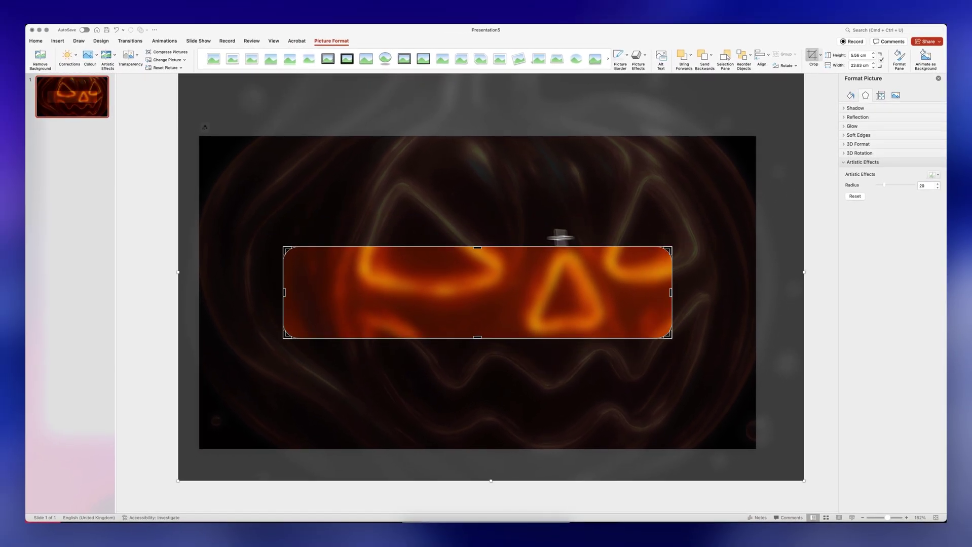
left_click(171, 205)
Round the band's corners fully into a pill shape.
left_click(319, 263)
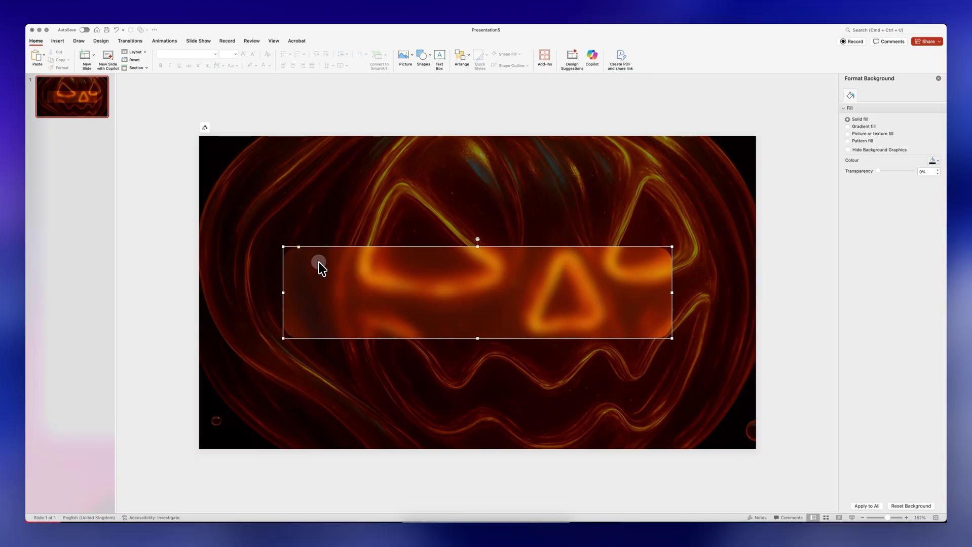
left_click_drag(299, 246, 446, 260)
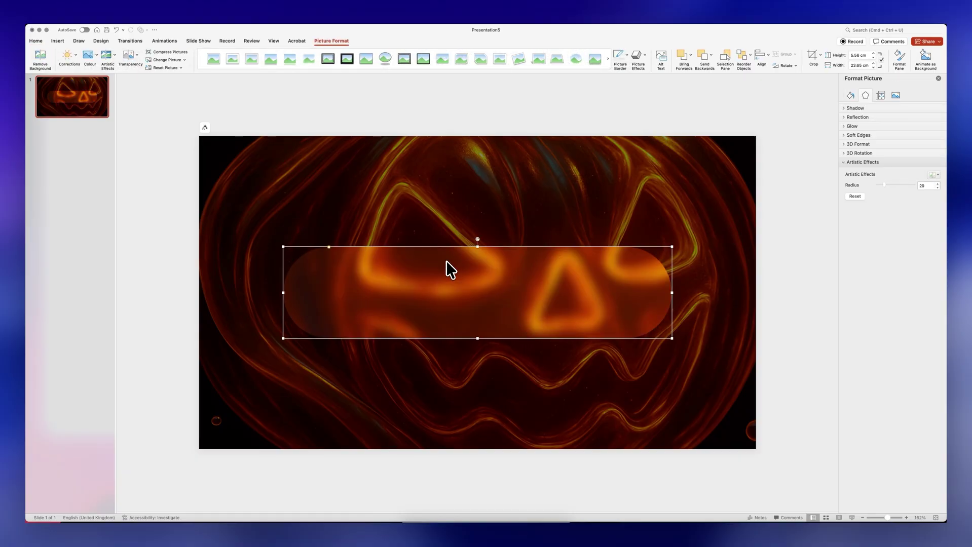
key("Escape")
left_click(639, 284)
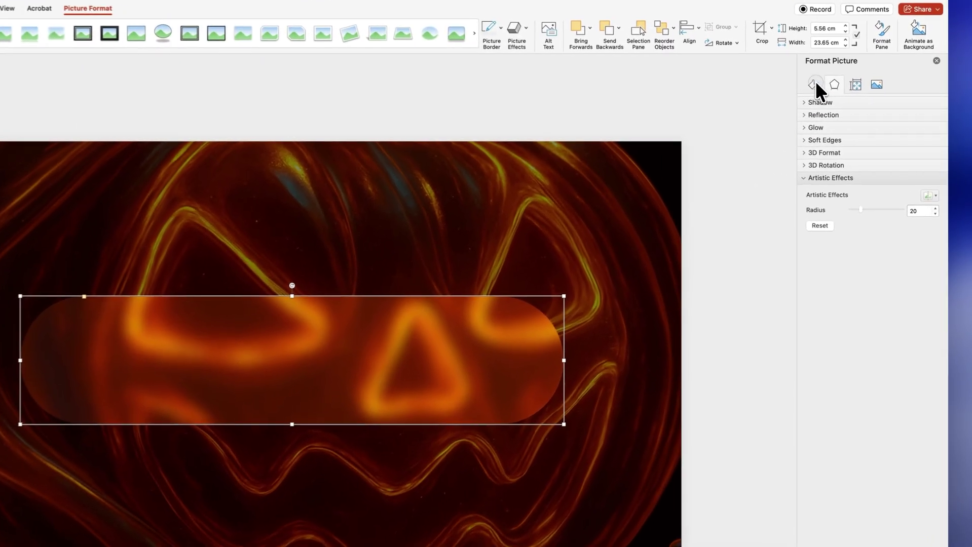
Give the pill a gradient outline and delete the 83% and 74% middle stops.
left_click(850, 95)
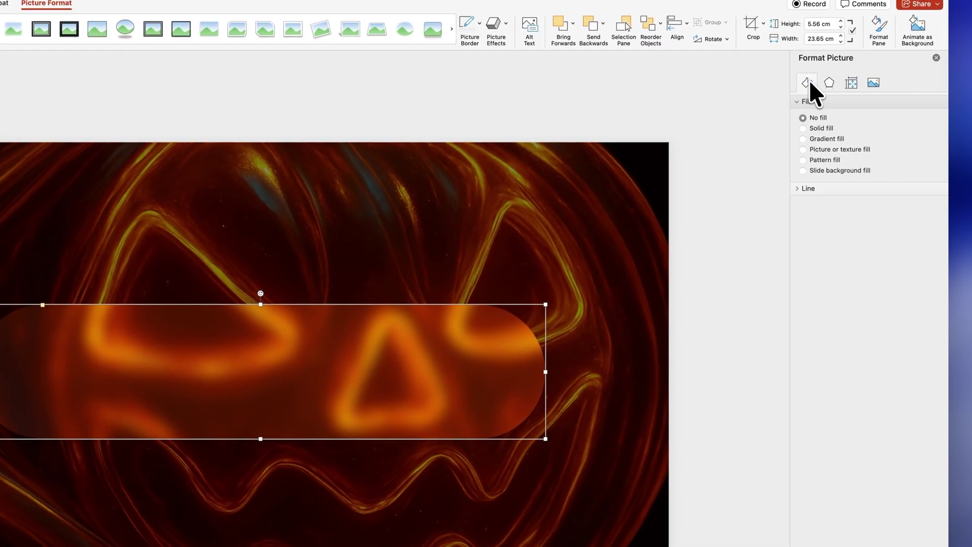
left_click(808, 188)
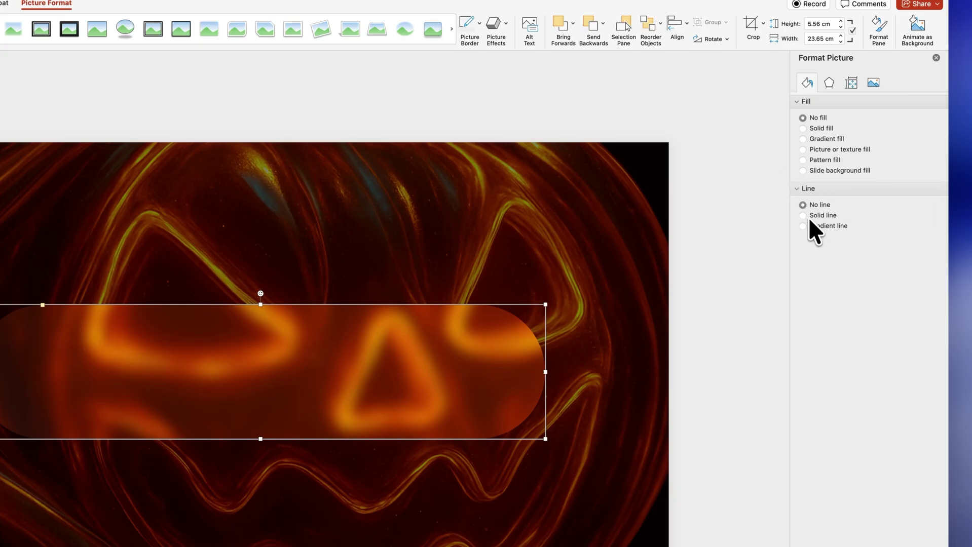
left_click(808, 225)
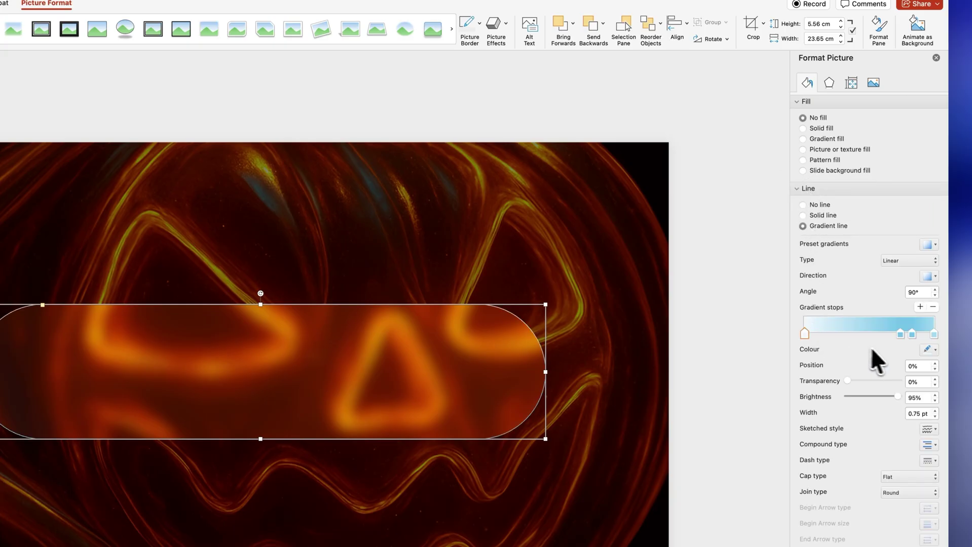
left_click(910, 333)
left_click(932, 307)
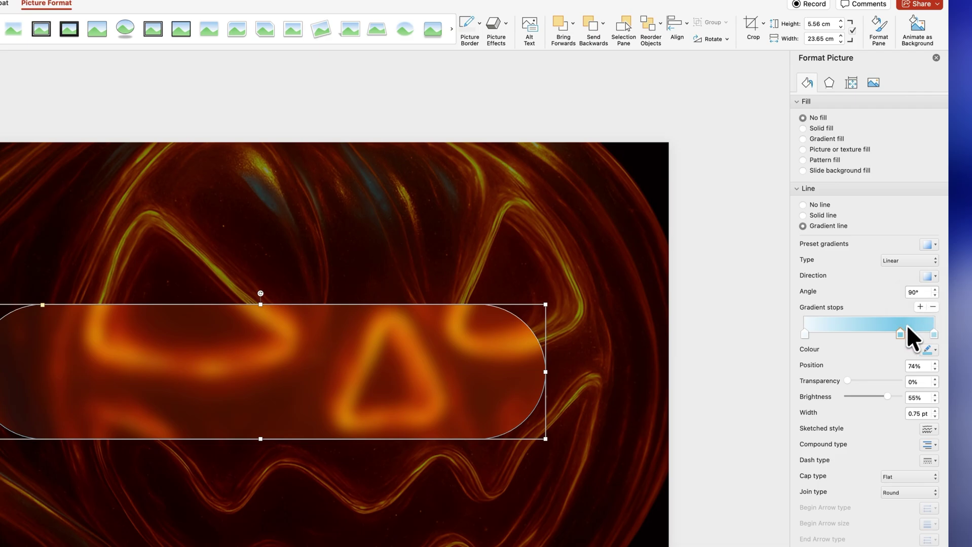
left_click(933, 307)
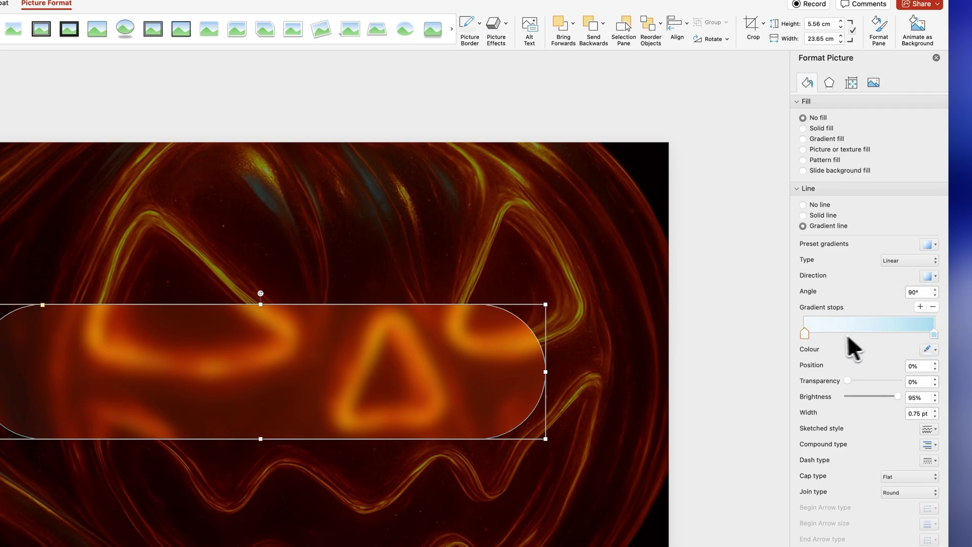
Set the remaining gradient stop's colour and check the fading outline.
left_click(927, 350)
left_click(854, 385)
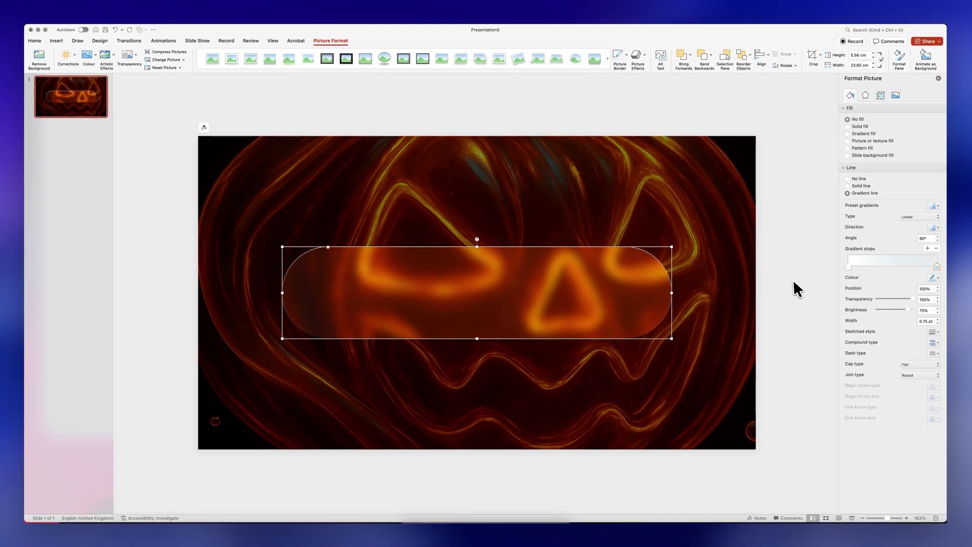
left_click(721, 352)
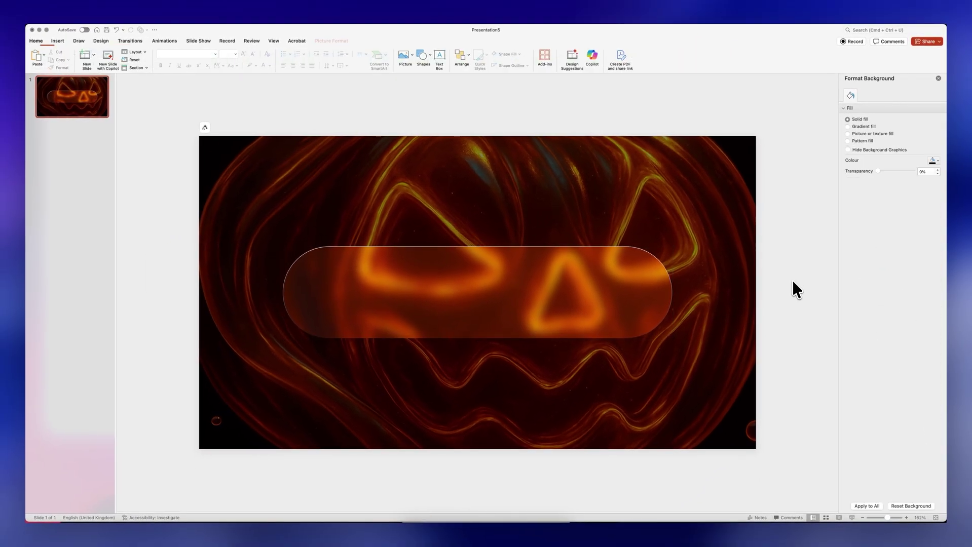
left_click(471, 278)
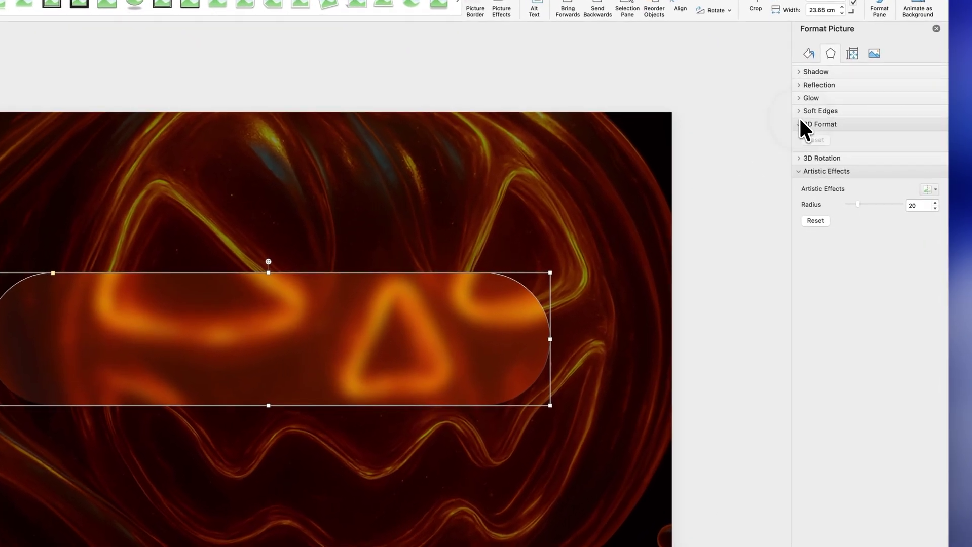
Give the pill a top bevel 20 pt wide and 10 pt high.
left_click(845, 143)
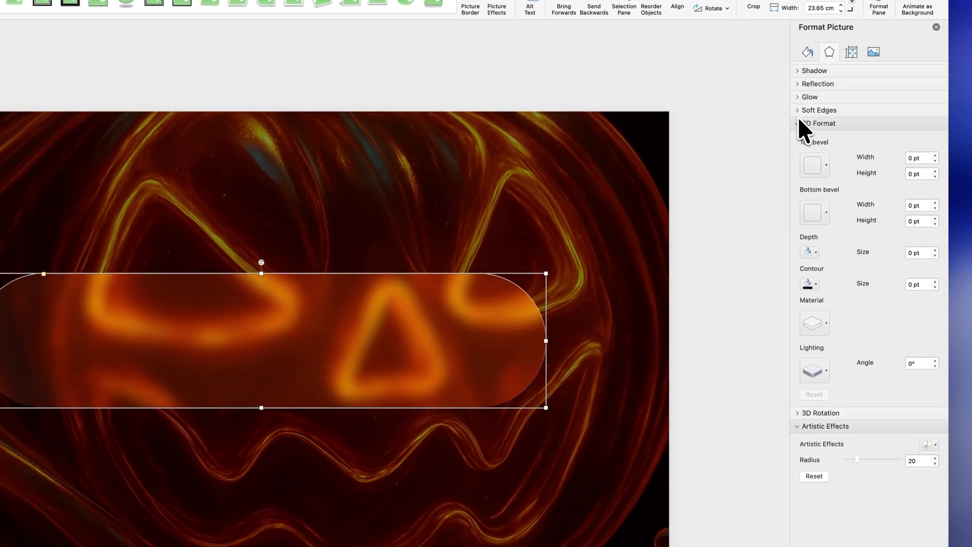
left_click(812, 165)
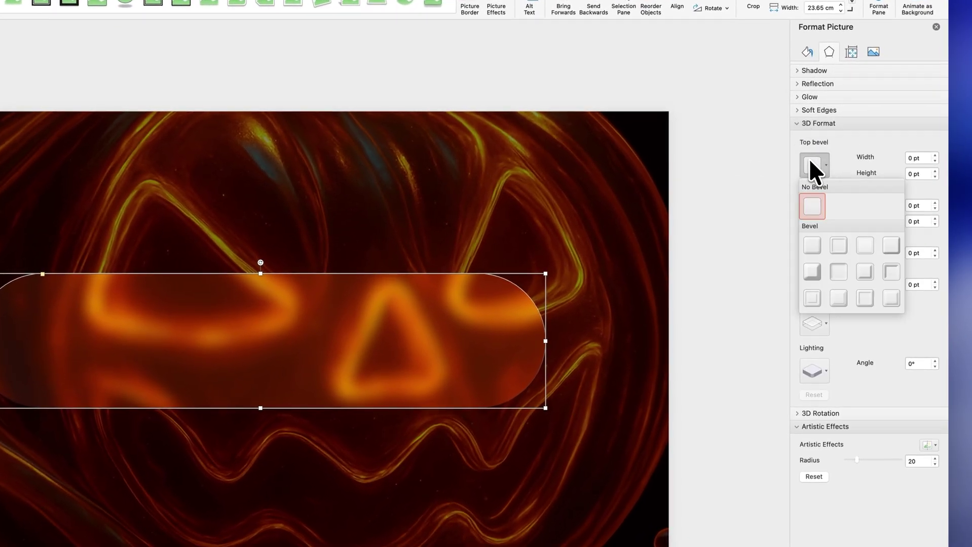
left_click(813, 244)
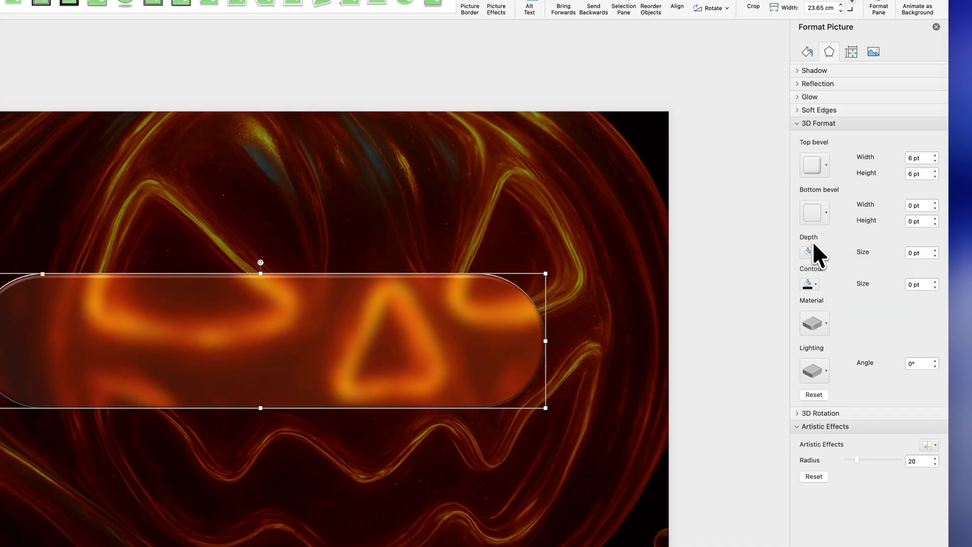
left_click(912, 158)
type("20")
key("Return")
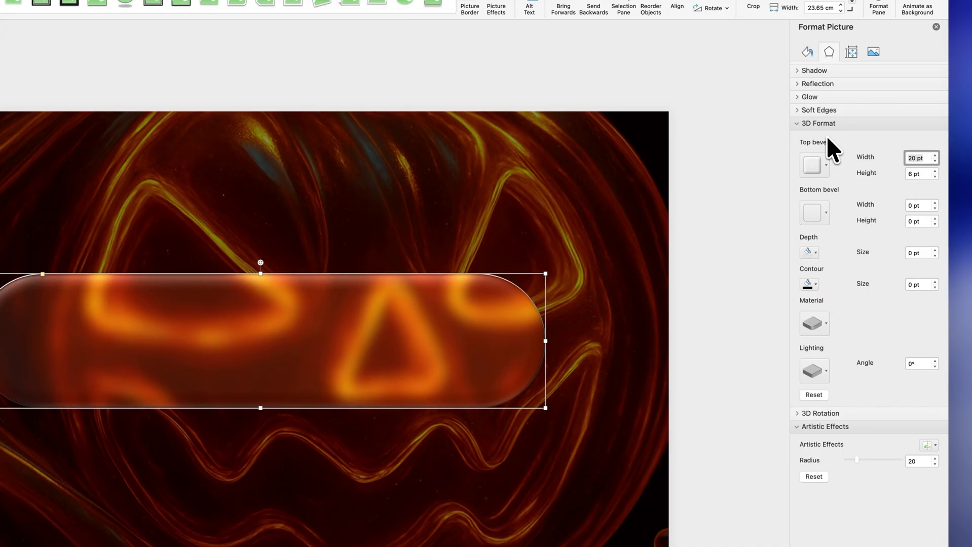
left_click(912, 174)
type("10")
key("Return")
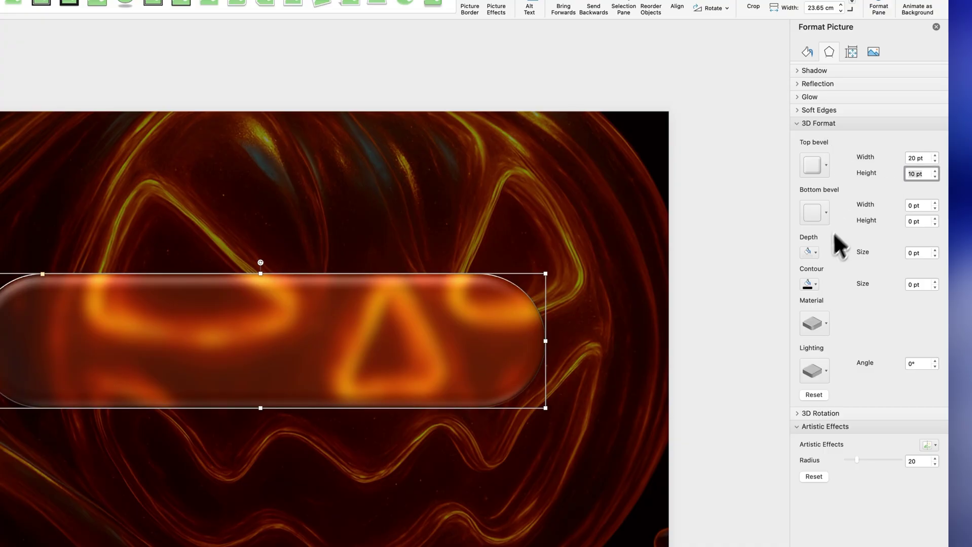
left_click(720, 327)
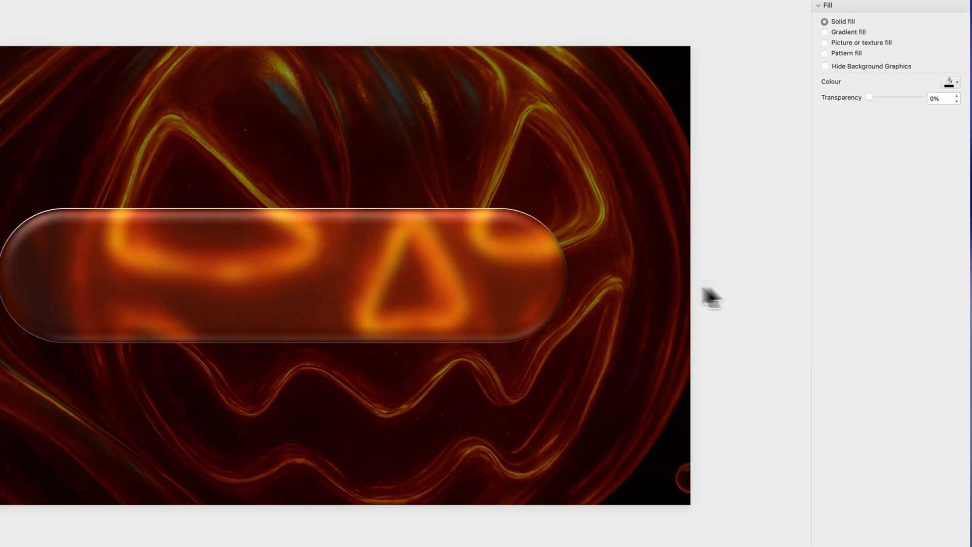
Apply the second Standard material to the pill for a glossy edge.
left_click(496, 283)
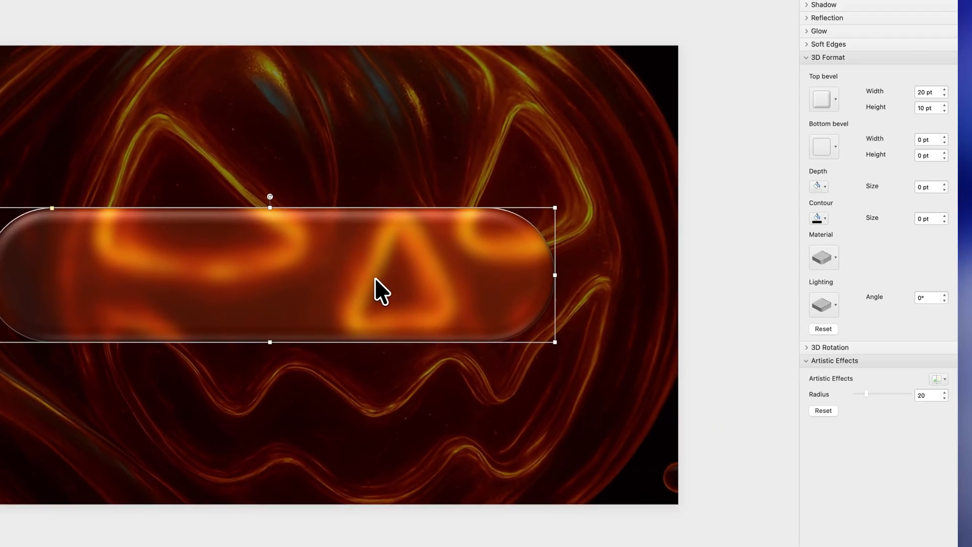
left_click(822, 258)
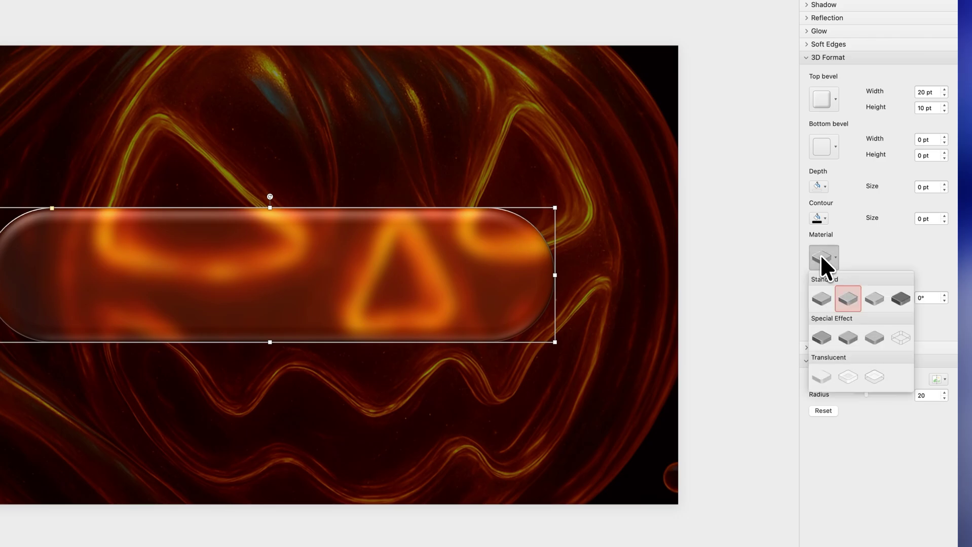
left_click(824, 295)
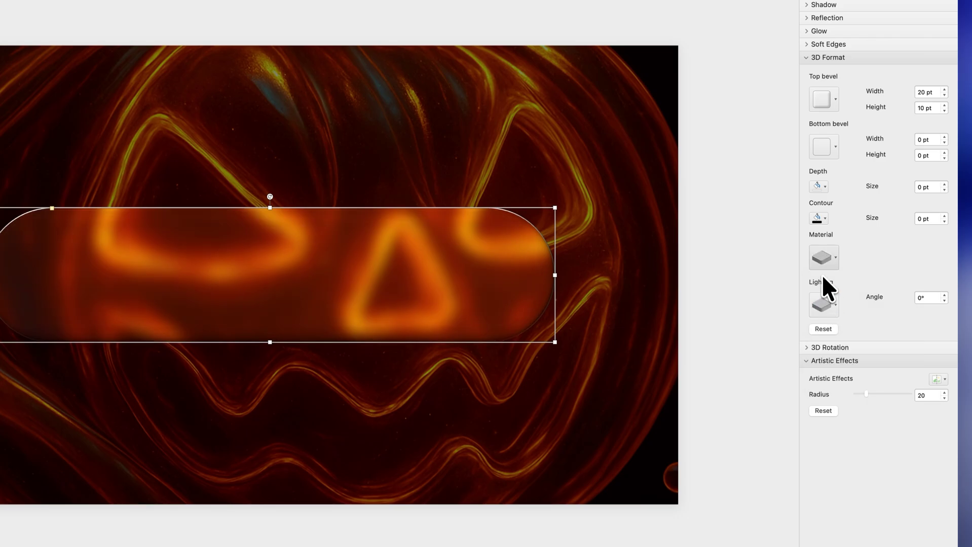
left_click(822, 258)
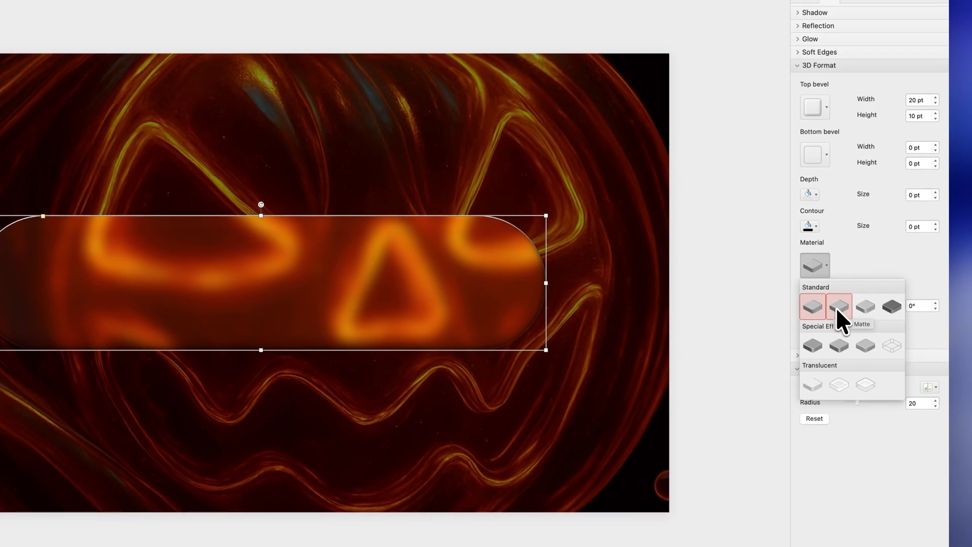
left_click(846, 301)
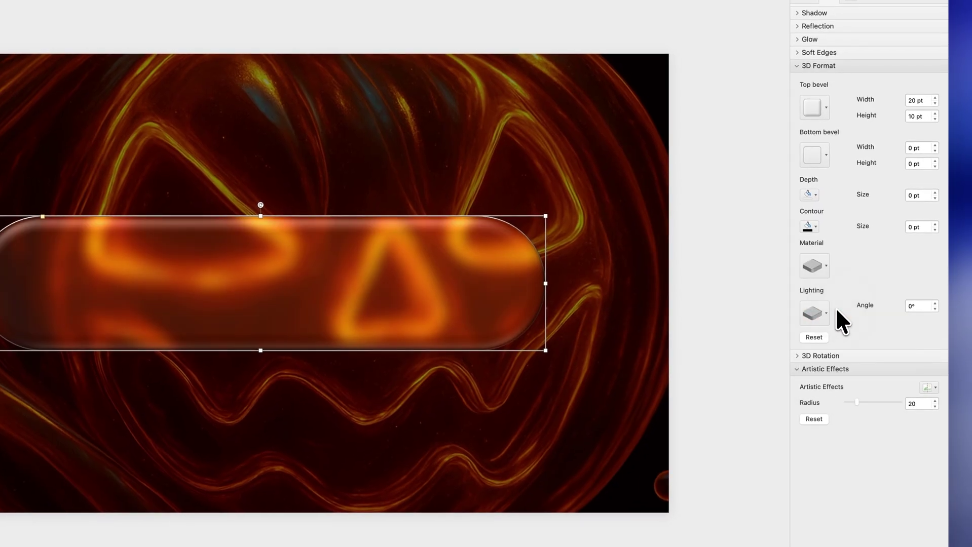
left_click(699, 263)
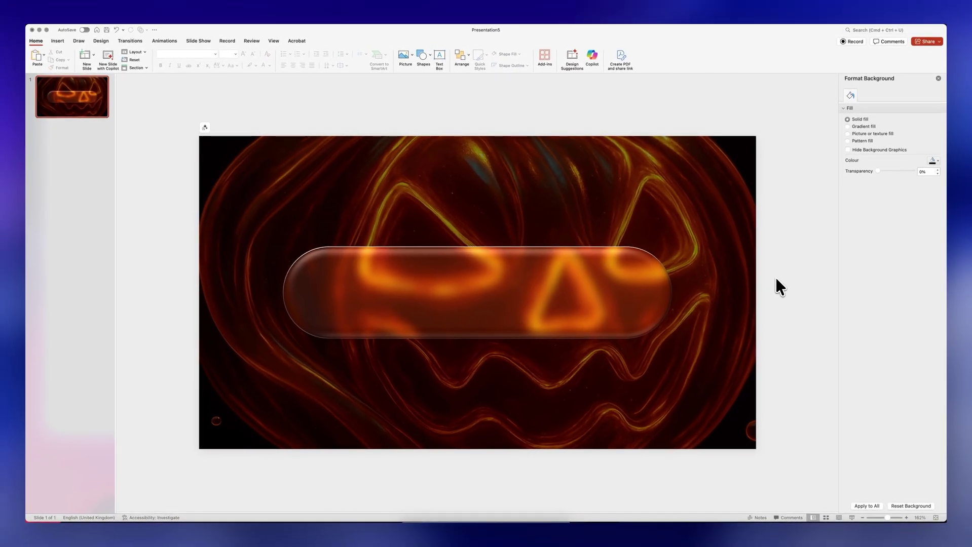
Draw a text box across the pill set in Avenir Next LT Pro Light.
left_click(438, 55)
left_click_drag(314, 276, 562, 315)
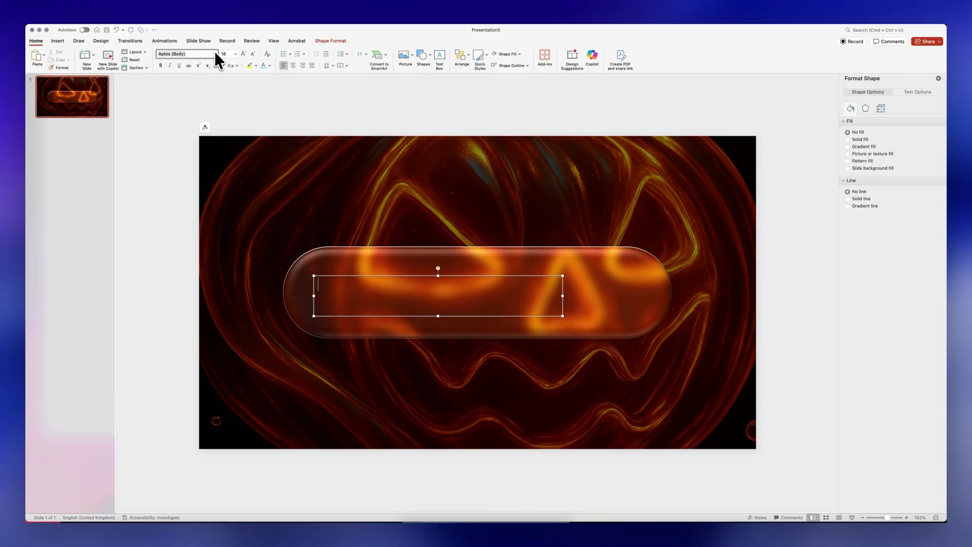
left_click(216, 53)
mouse_move(215, 127)
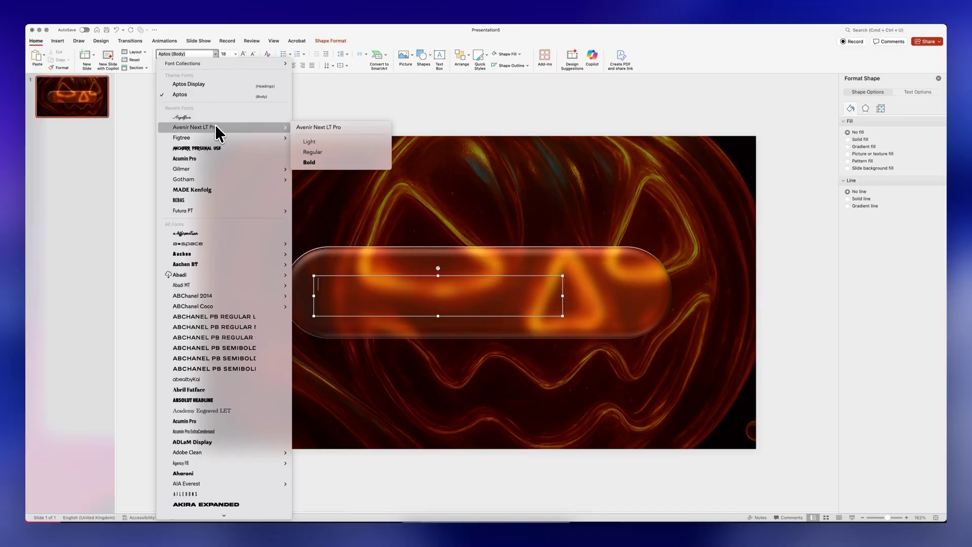
left_click(322, 142)
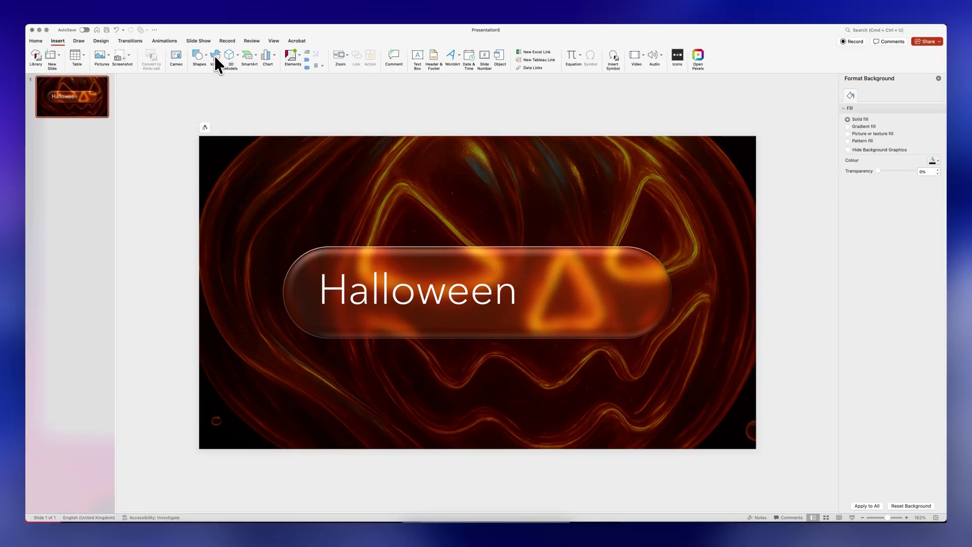
Insert a 'magnify' icon, move it to the pill's right end and fill it white.
left_click(215, 56)
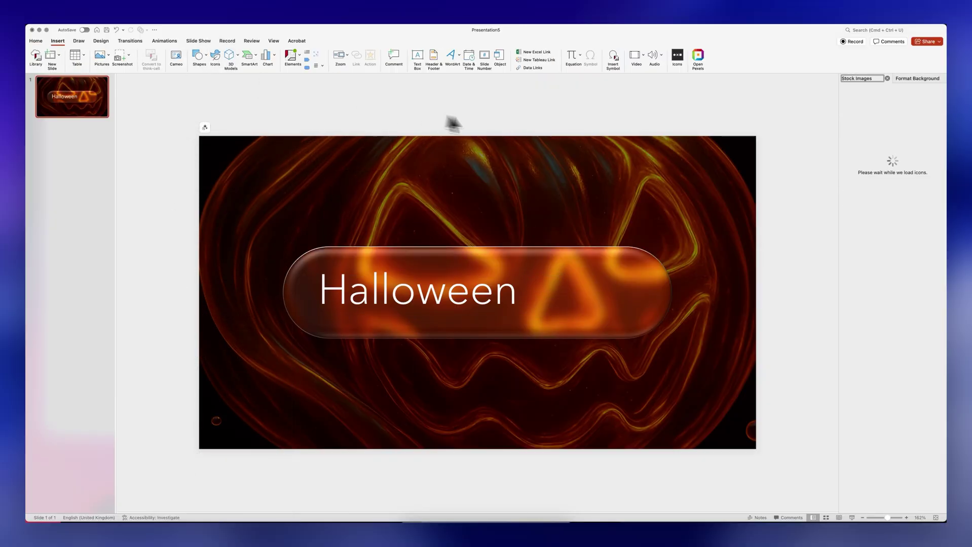
type("magnify")
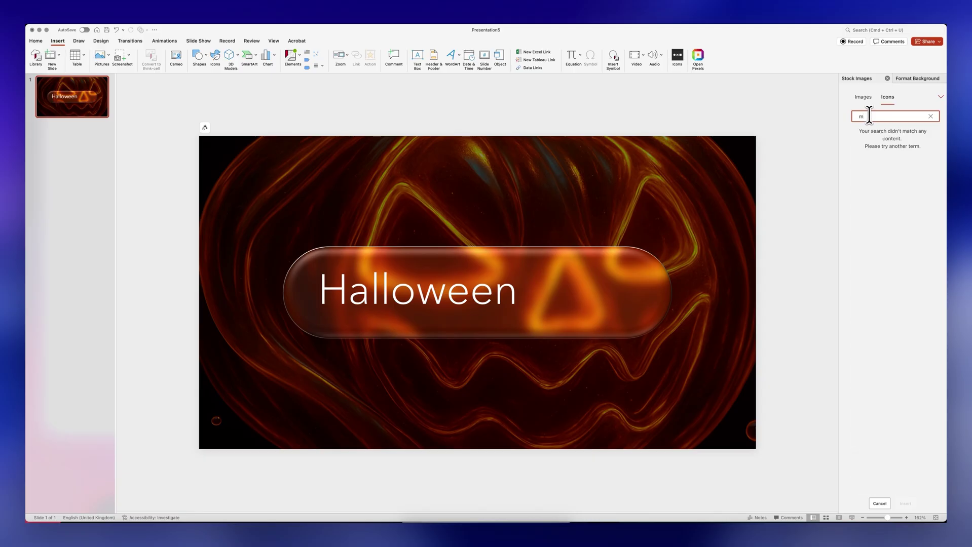
left_click(882, 141)
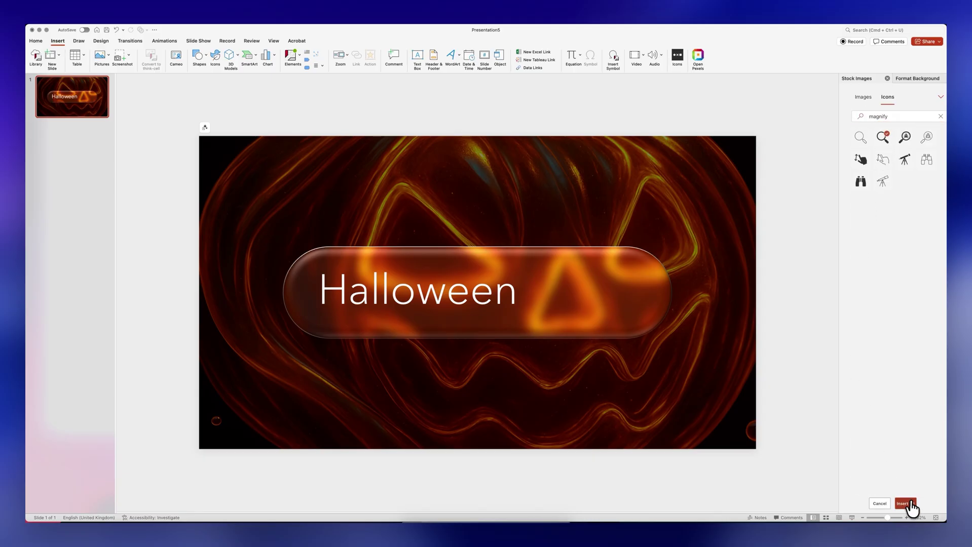
left_click(905, 503)
left_click_drag(490, 301, 617, 308)
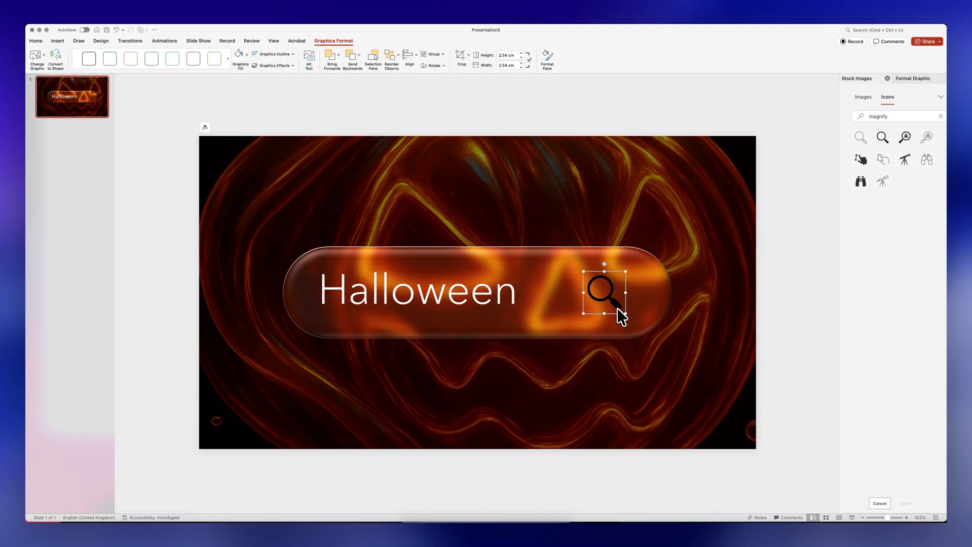
left_click(239, 57)
left_click(784, 274)
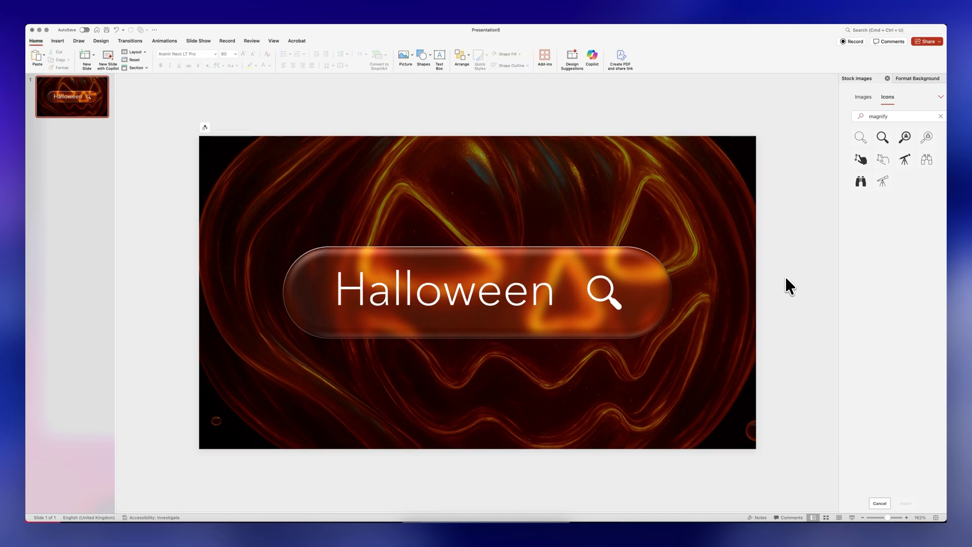
Duplicate the slide, then on slide 1 crop the pill picture away off the slide.
key("super+d")
left_click(67, 107)
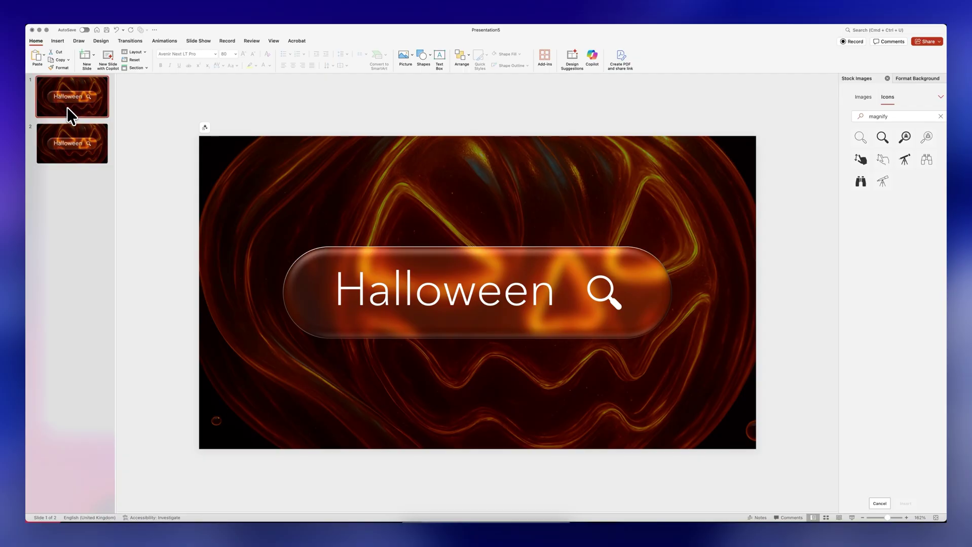
left_click(885, 517)
left_click_drag(886, 516, 881, 517)
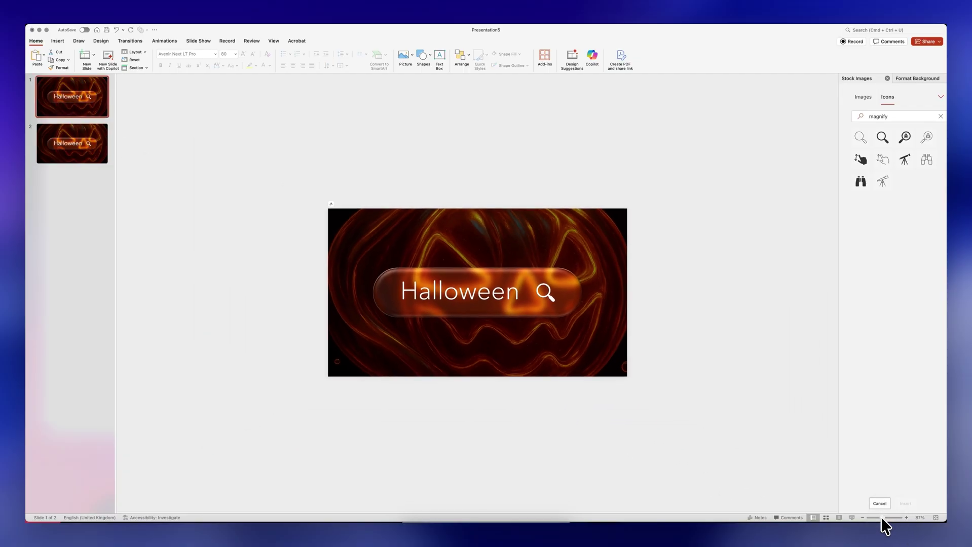
left_click(568, 278)
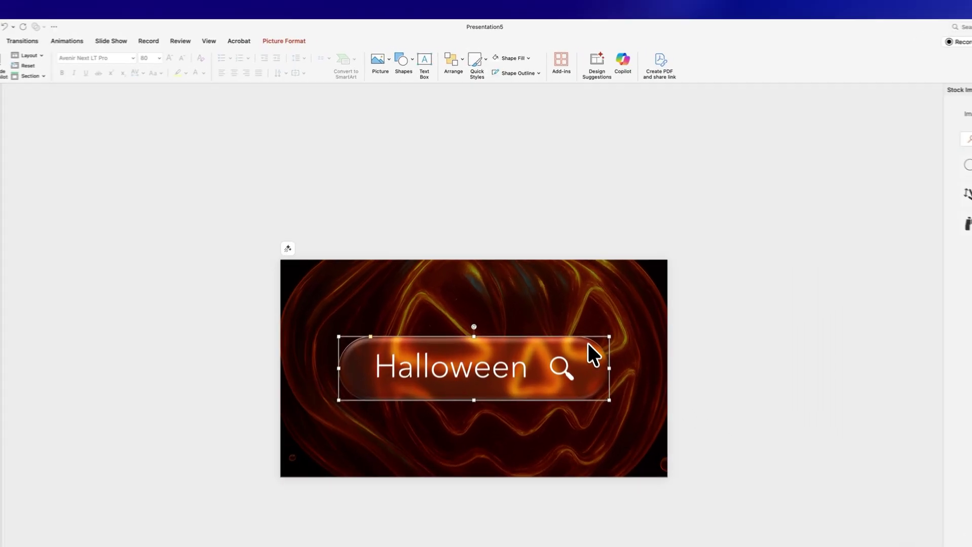
left_click(266, 42)
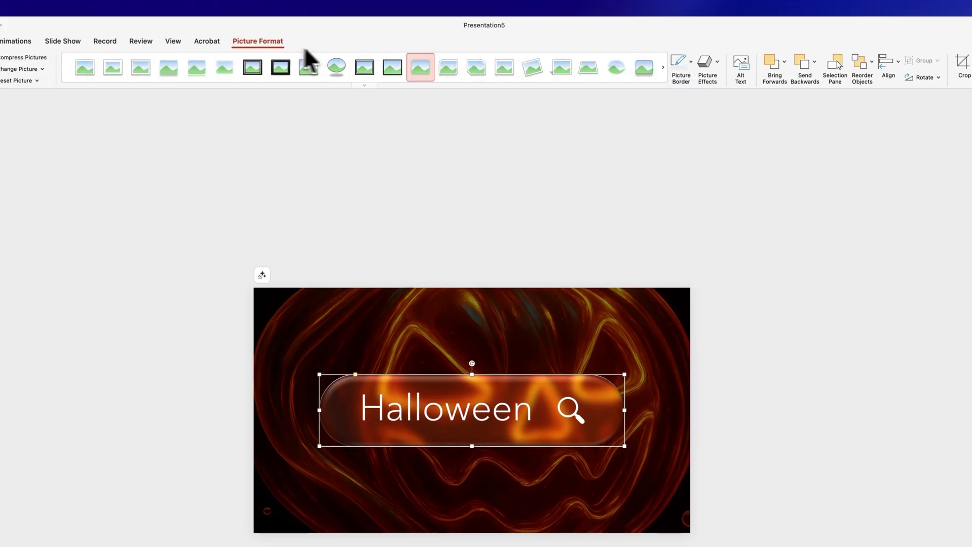
left_click(960, 65)
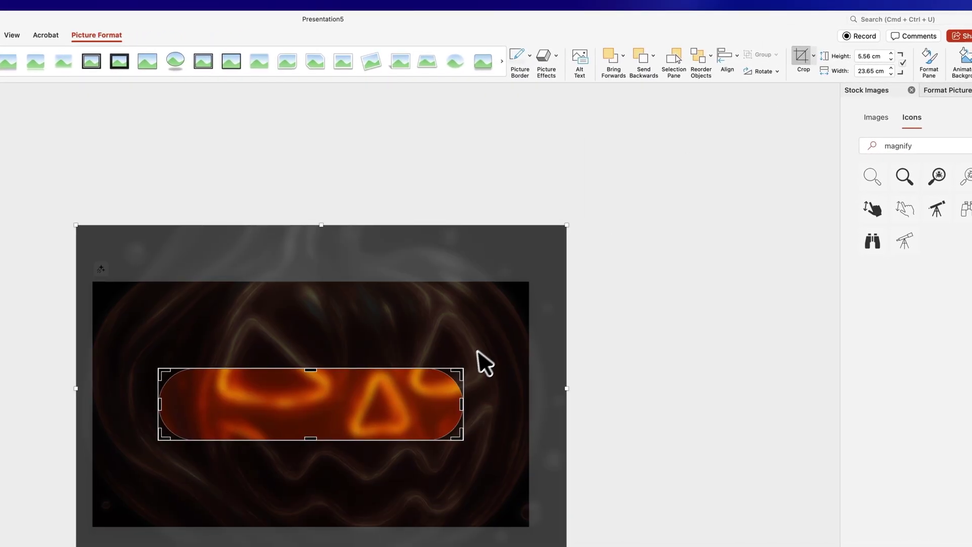
left_click_drag(442, 368, 45, 362)
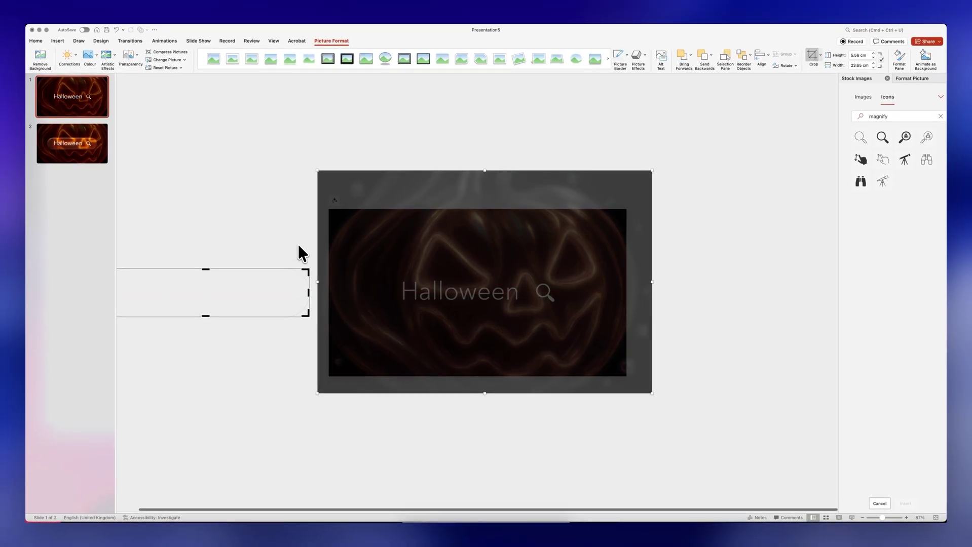
left_click(298, 244)
Move slide 1's Halloween text and magnifier off the slide's left edge.
left_click(452, 288)
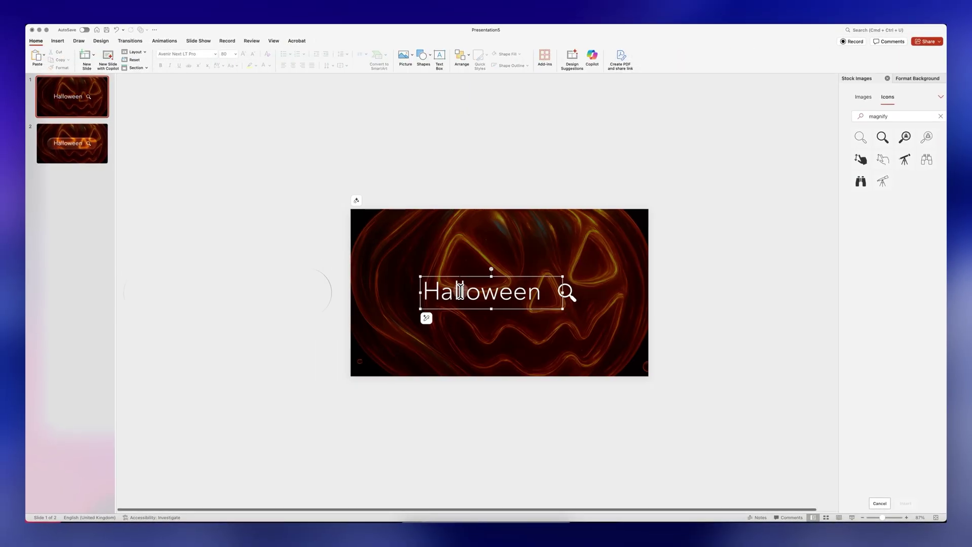
left_click(573, 299, "shift")
left_click_drag(573, 299, 303, 314)
left_click(313, 248)
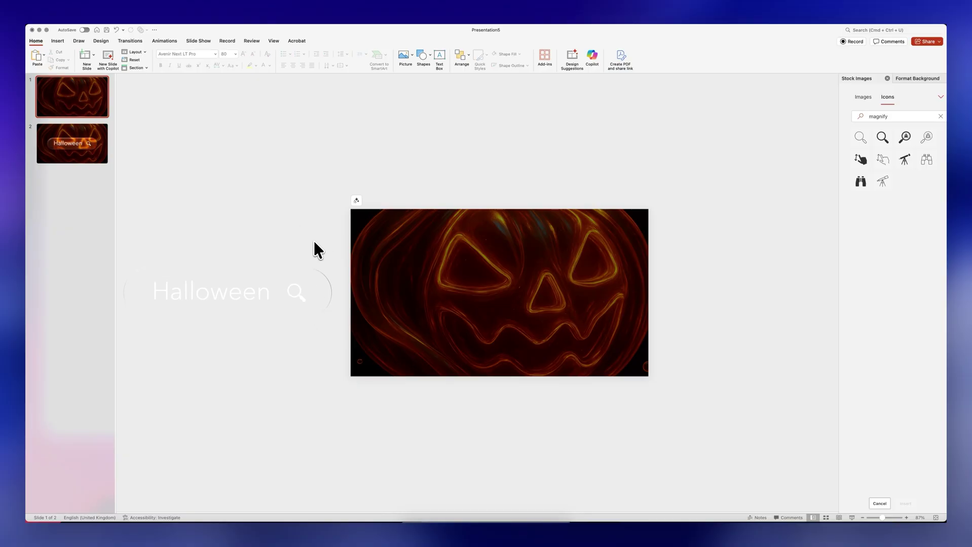
Apply the Morph transition to slide 2.
left_click(65, 151)
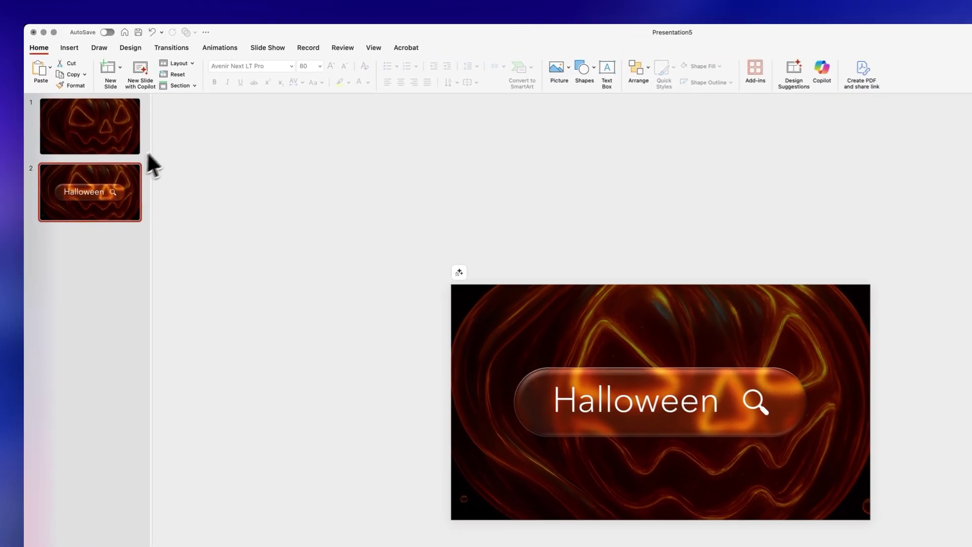
left_click(186, 46)
left_click(145, 67)
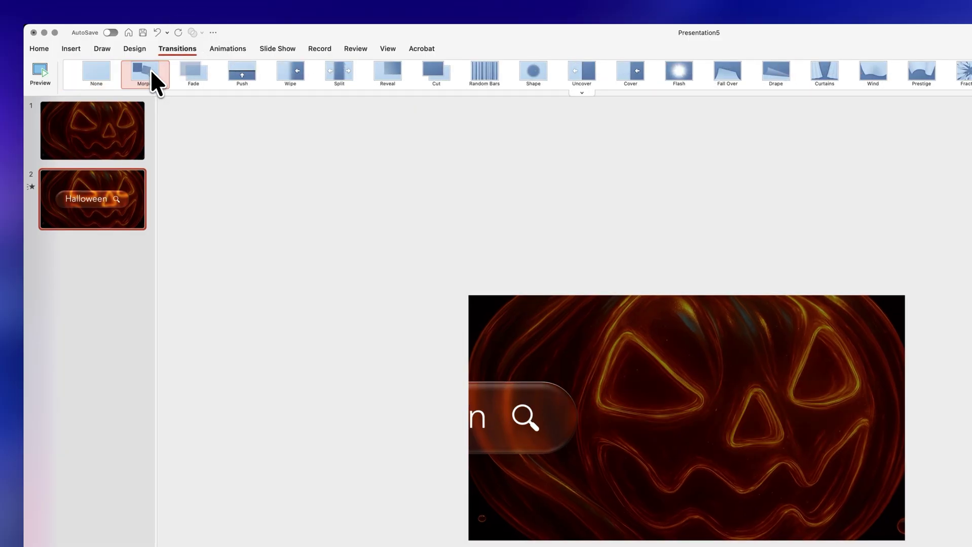